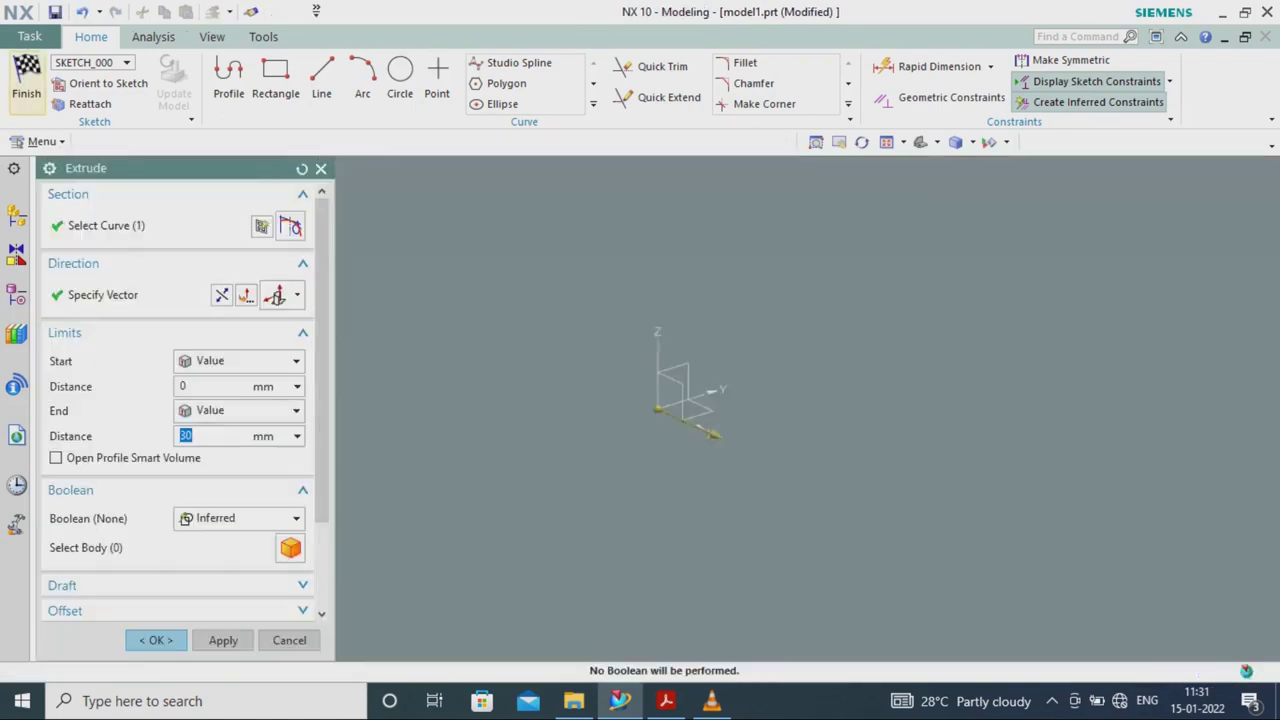
Extrude the Ø1200 circle to a 200 mm end distance and orbit to face the new disk.
type("00")
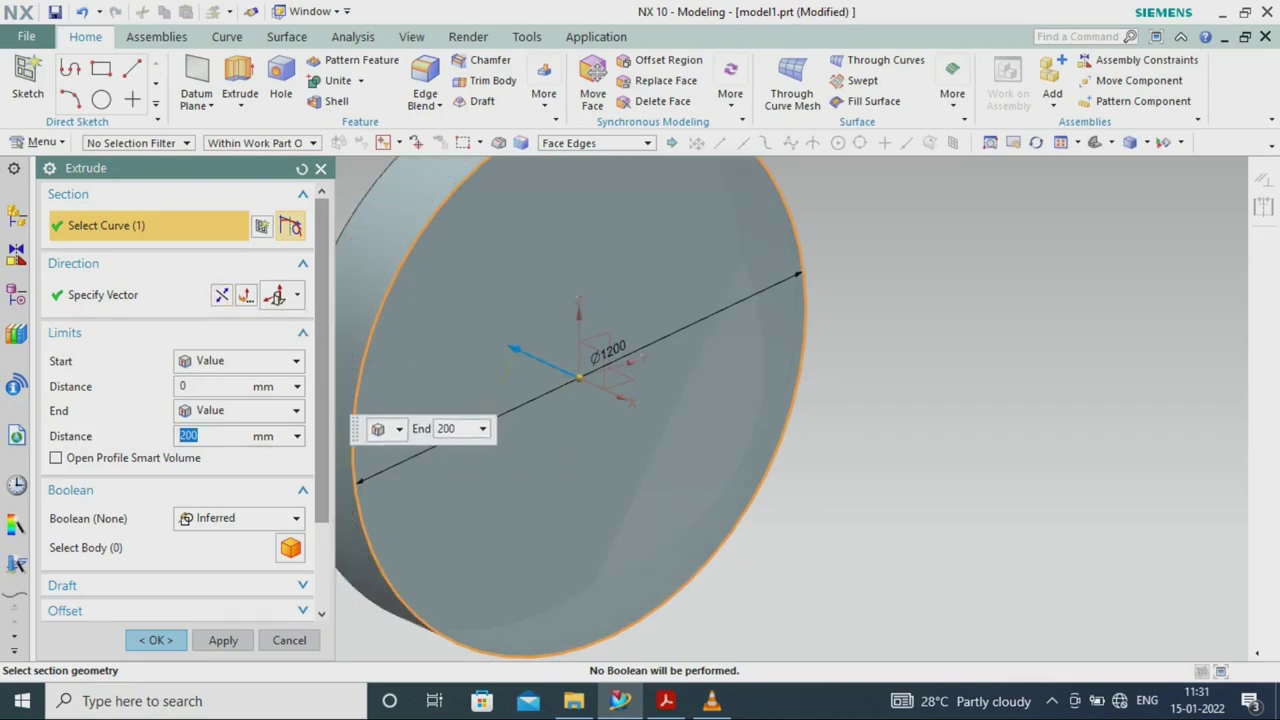
key("Return")
mouse_move(640, 400)
middle_mouse_down()
mouse_move(700, 350)
mouse_move(660, 350)
middle_mouse_up()
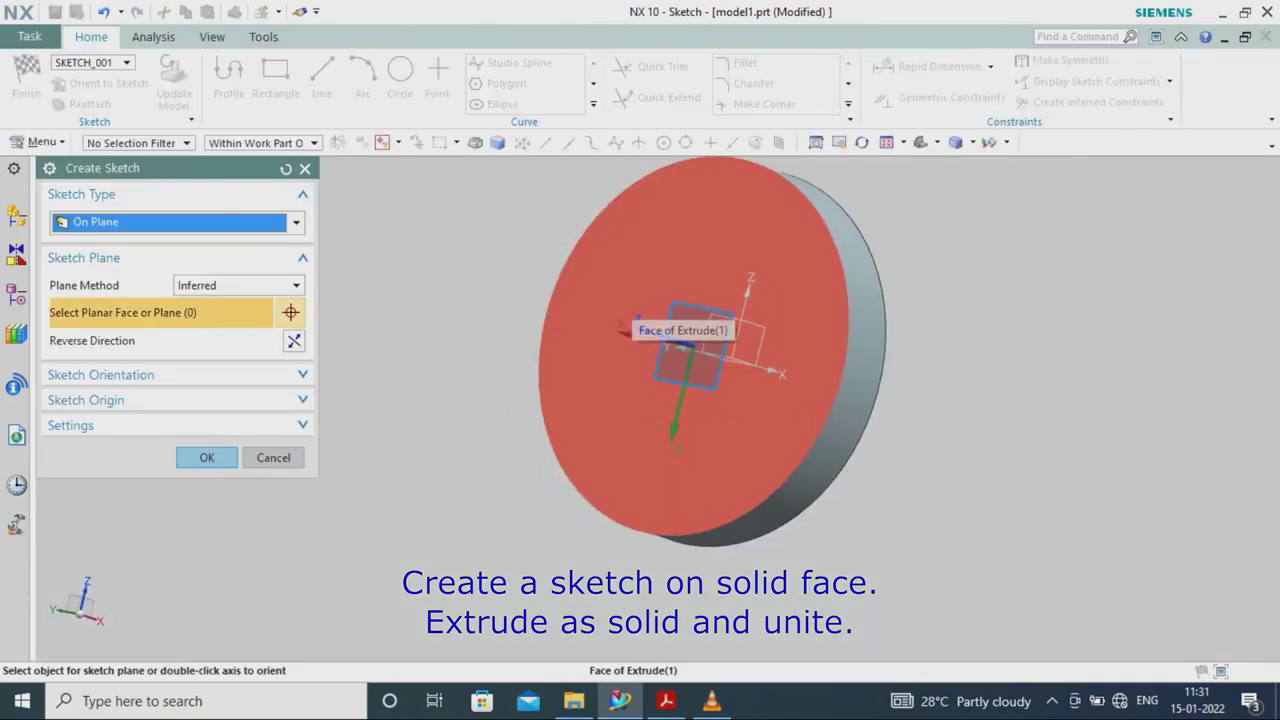
Sketch a circle on the disk's front face and extrude it 50 mm, united with the disk.
left_click(651, 326)
left_click(200, 457)
key("o")
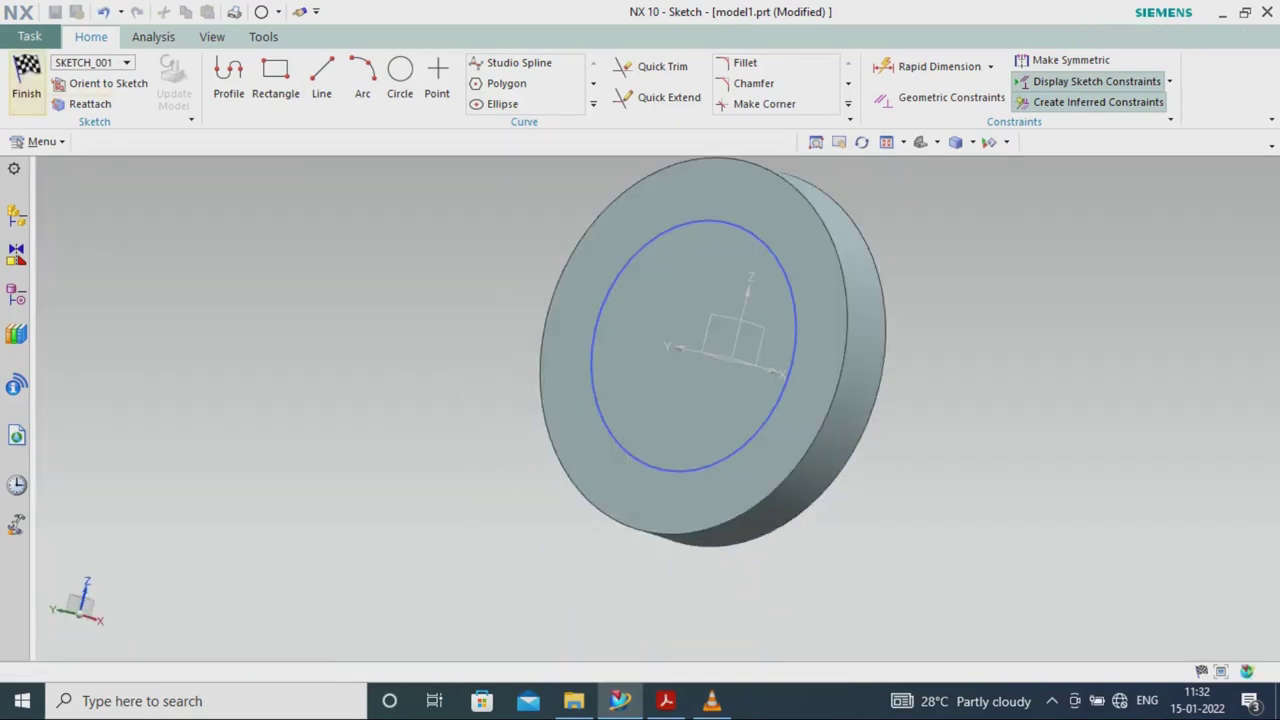
key("Return")
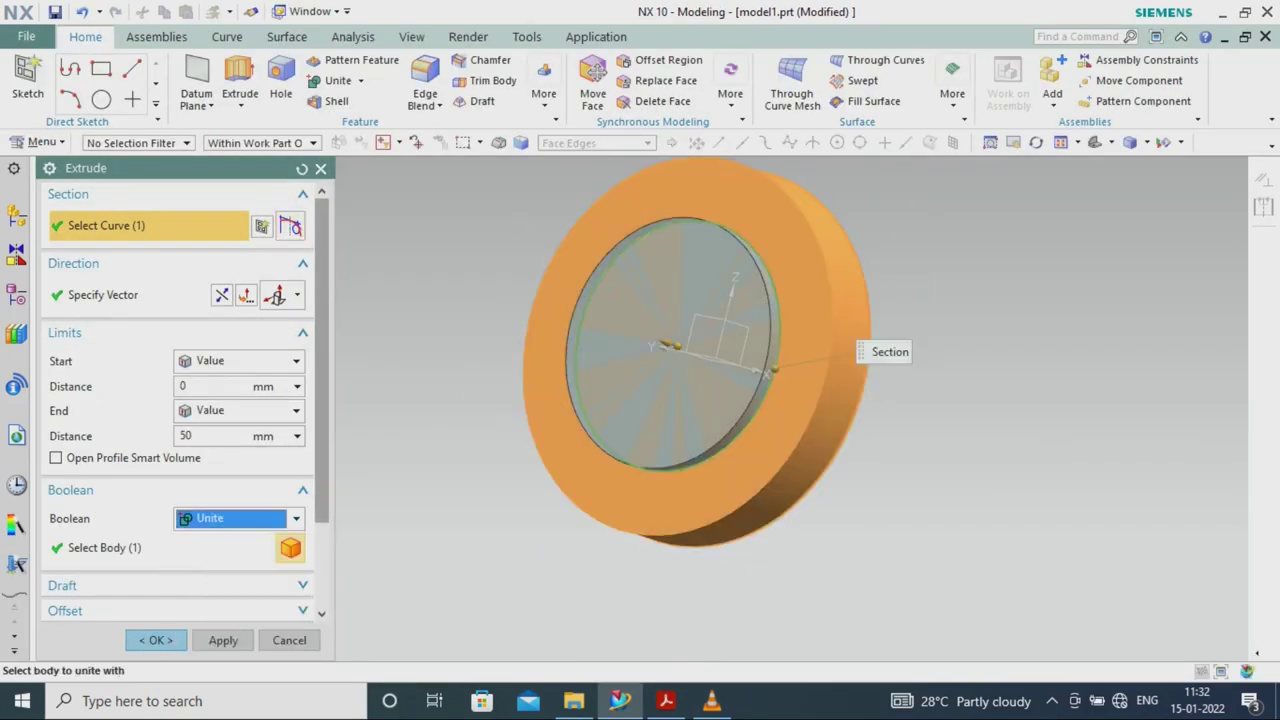
middle_click_drag(700, 400, 650, 400)
right_click(400, 252)
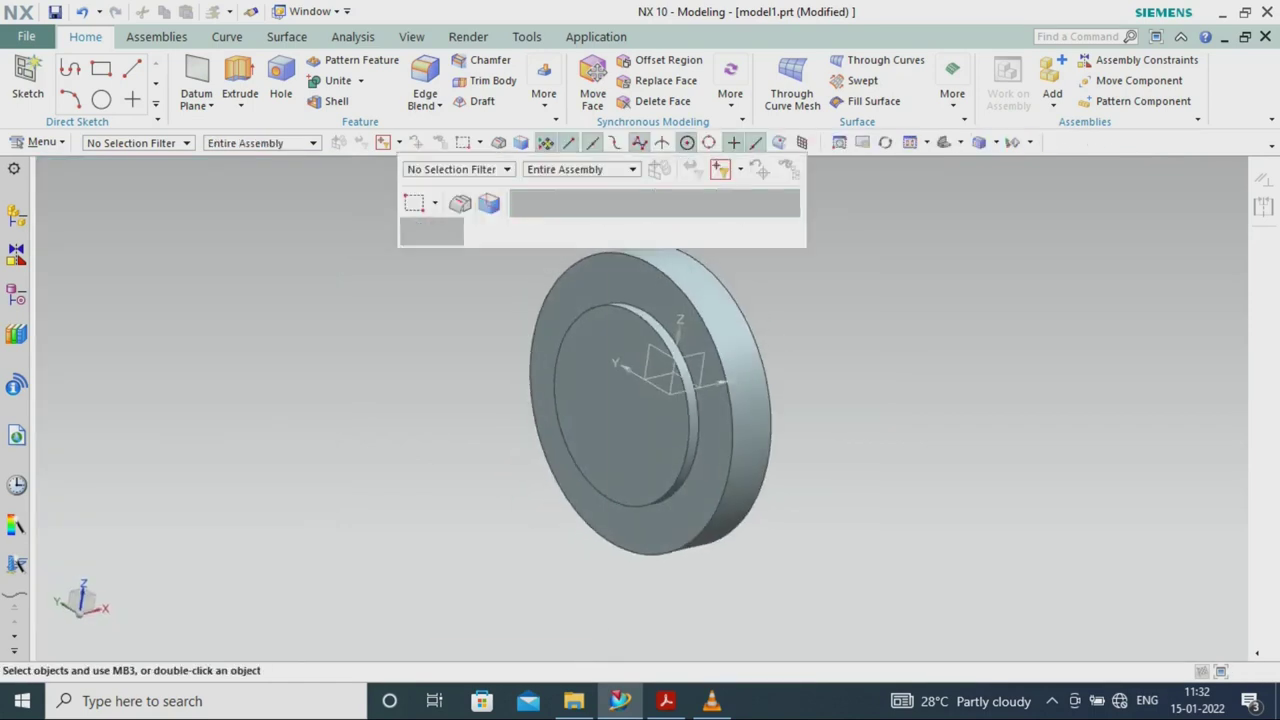
scroll(647, 407, "up", 2)
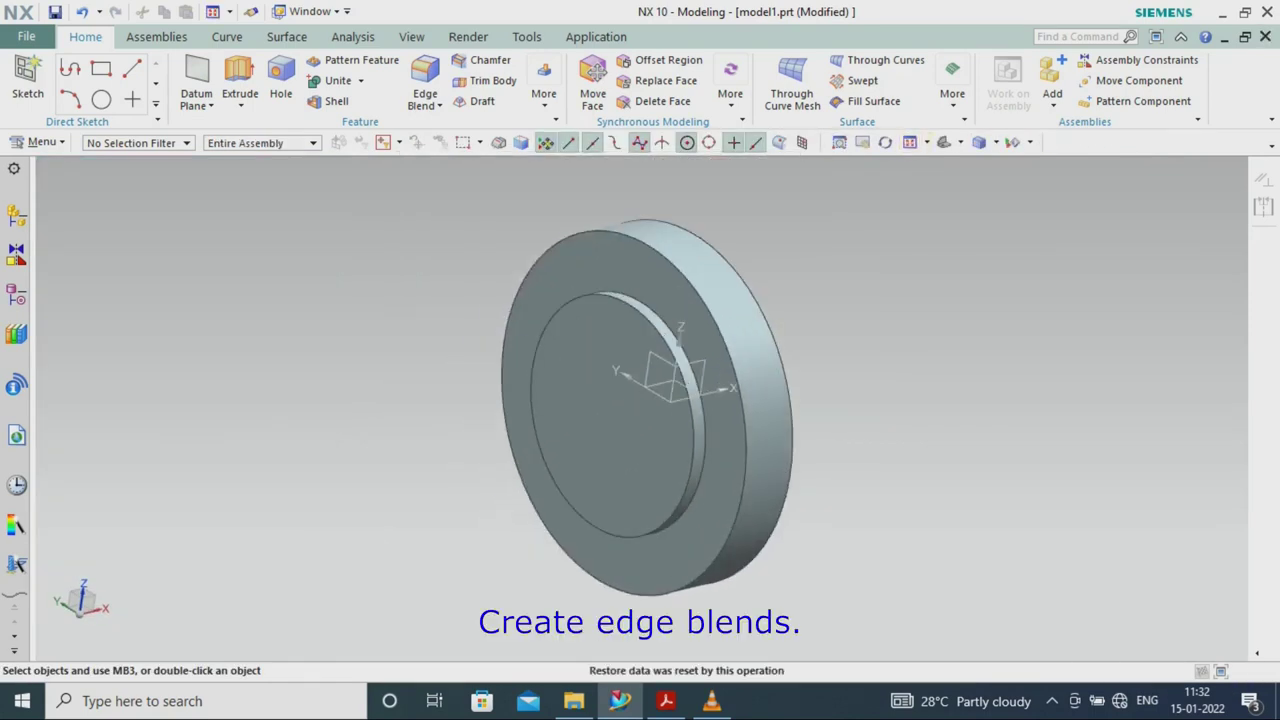
Round the disk's outer edge with a 200 mm edge blend.
left_click(425, 85)
left_click(503, 380)
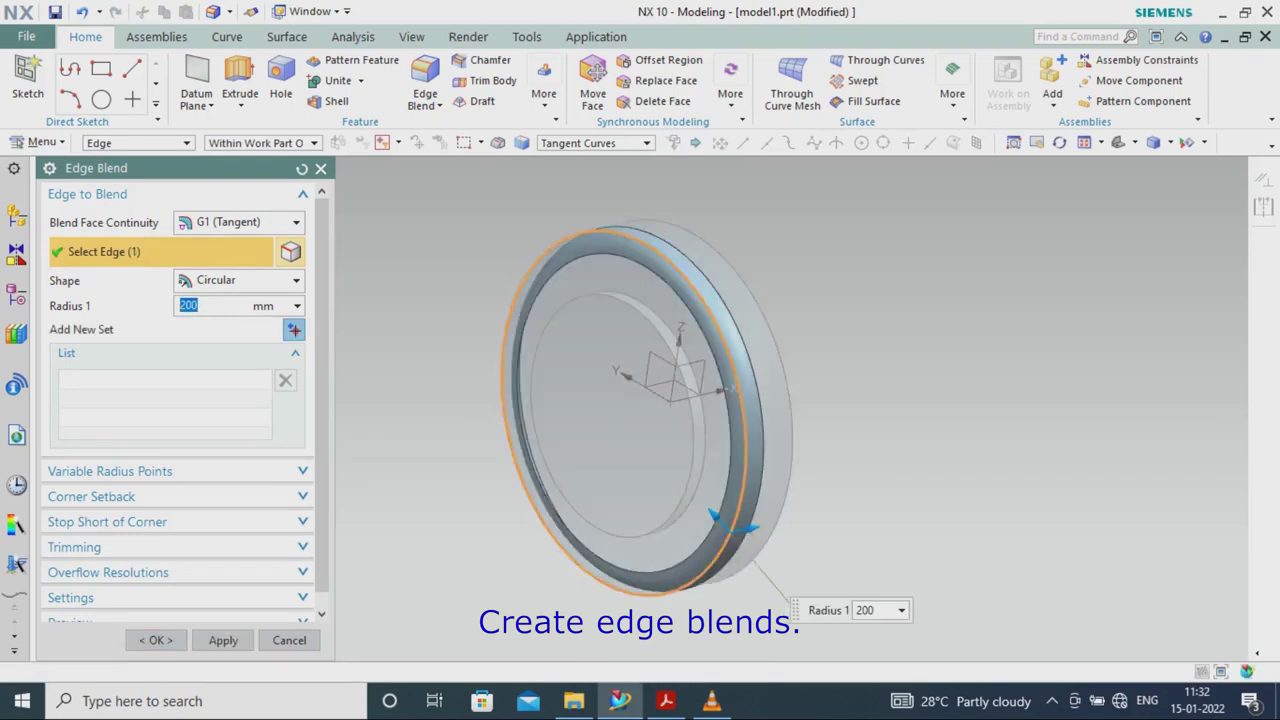
key("Return")
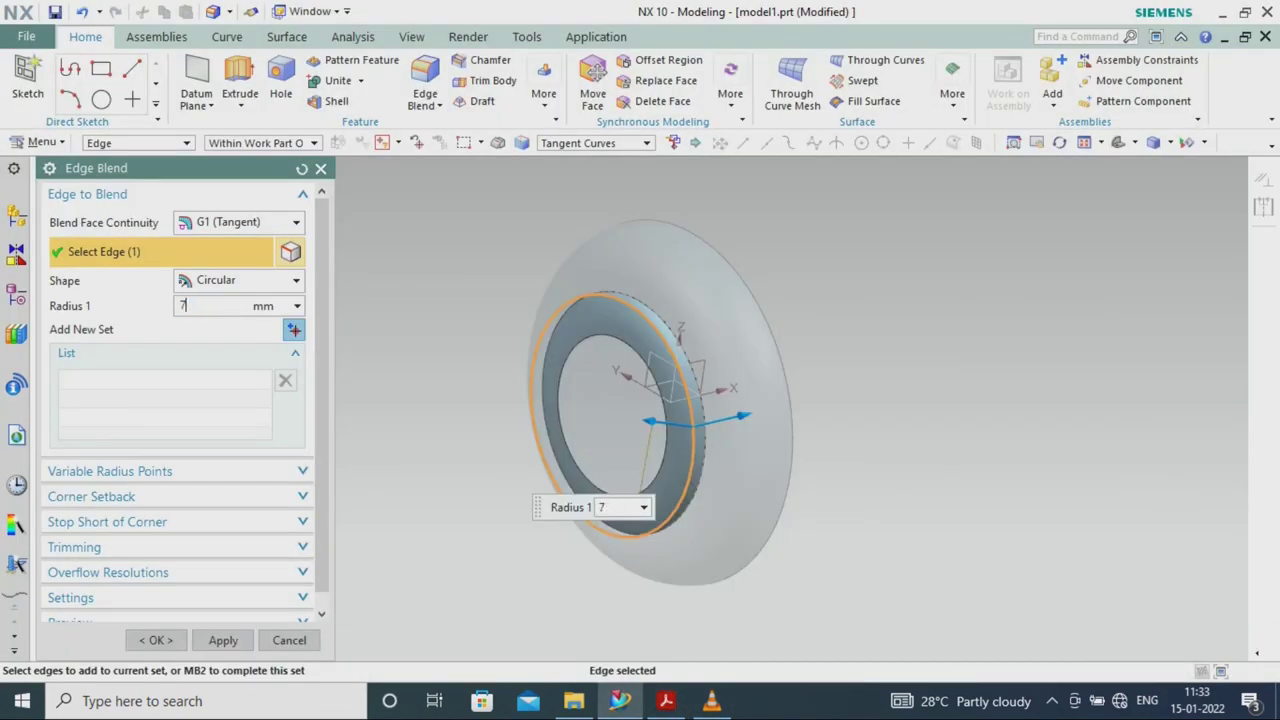
key("Return")
key("Return")
middle_click_drag(640, 400, 720, 400)
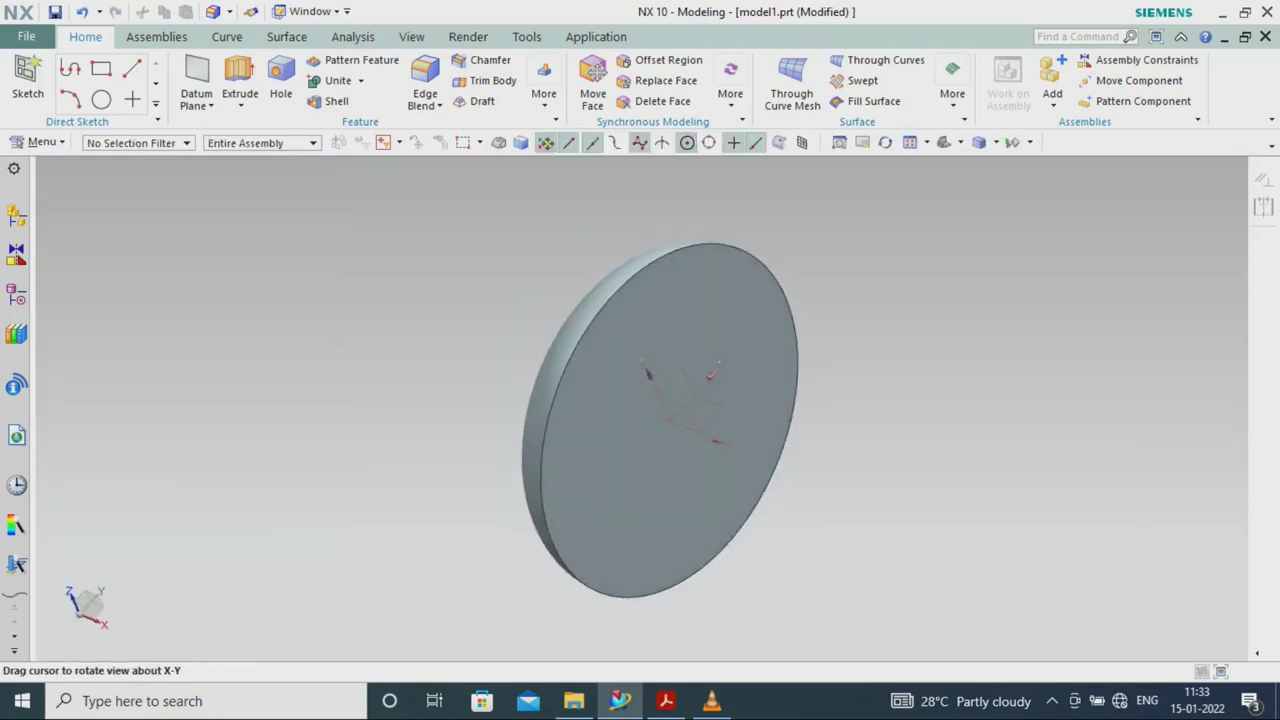
On the XY plane, sketch a Ø400 circle centred on the Y axis 400 from the origin.
key("x")
left_click(675, 600)
left_click(400, 75)
left_click(697, 593)
left_click(745, 593)
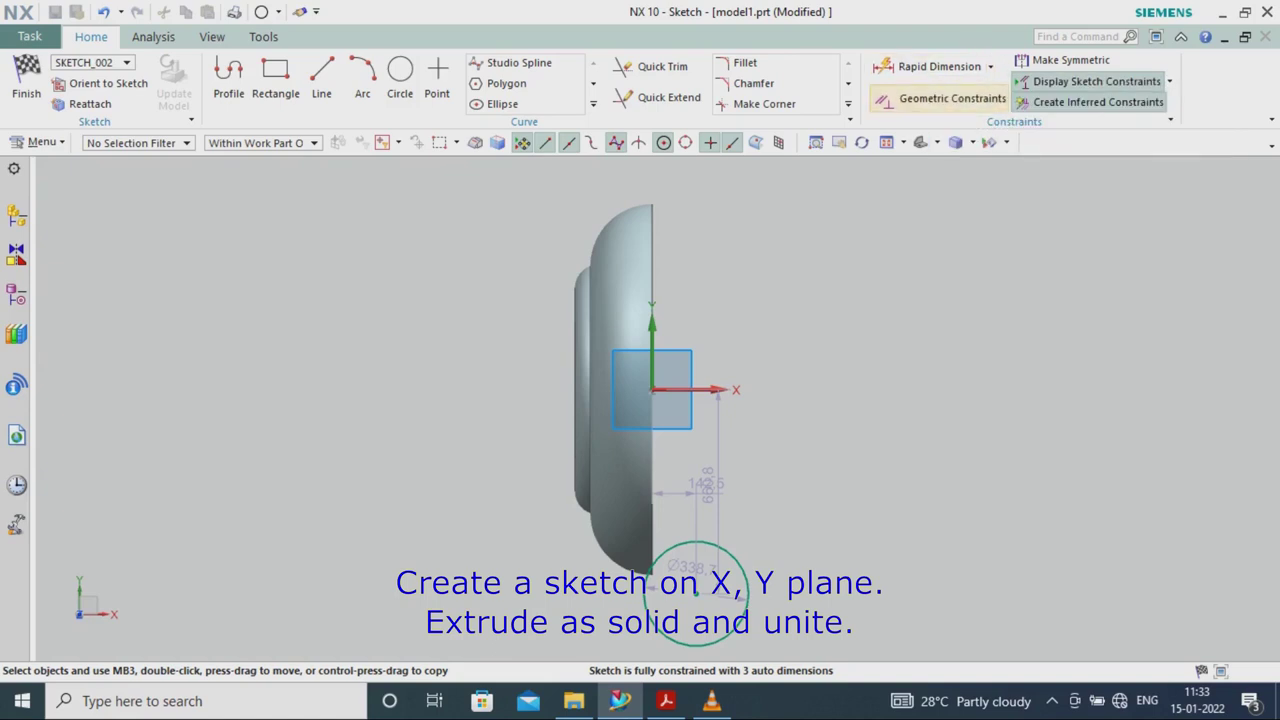
left_click(940, 97)
left_click(697, 593)
left_click(652, 470)
middle_click(652, 470)
double_click(708, 485)
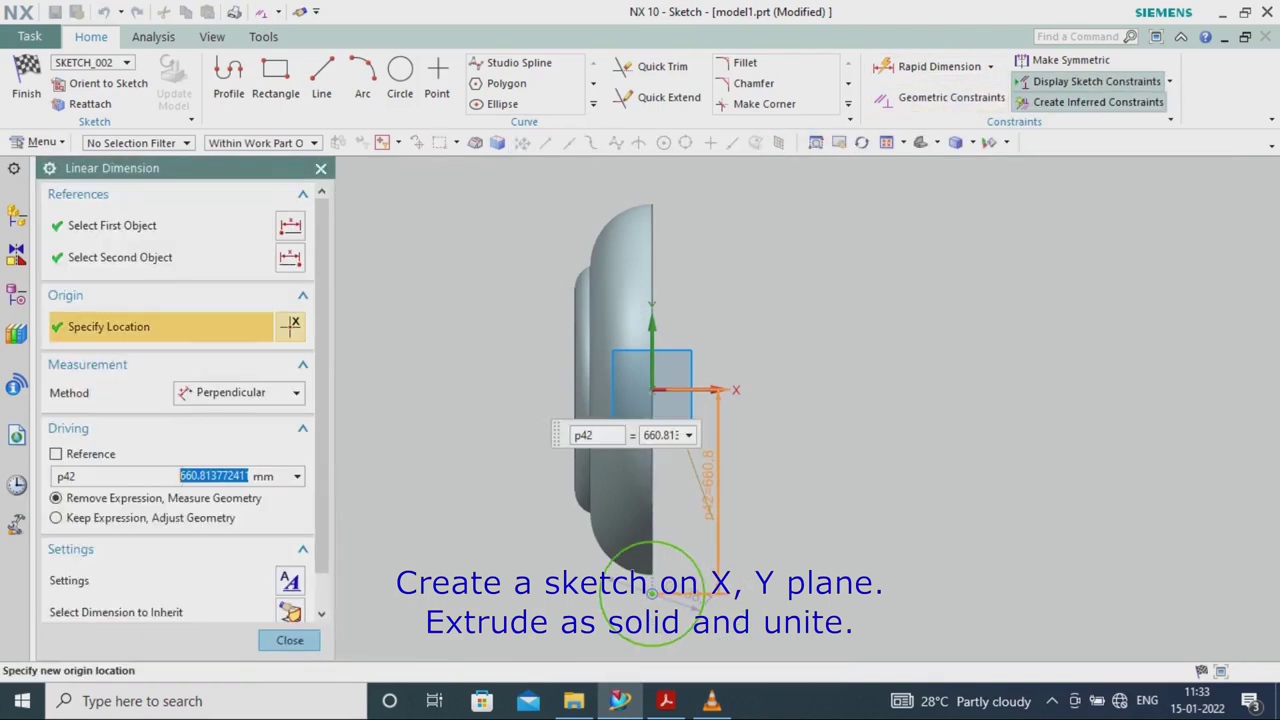
key("Return")
double_click(805, 540)
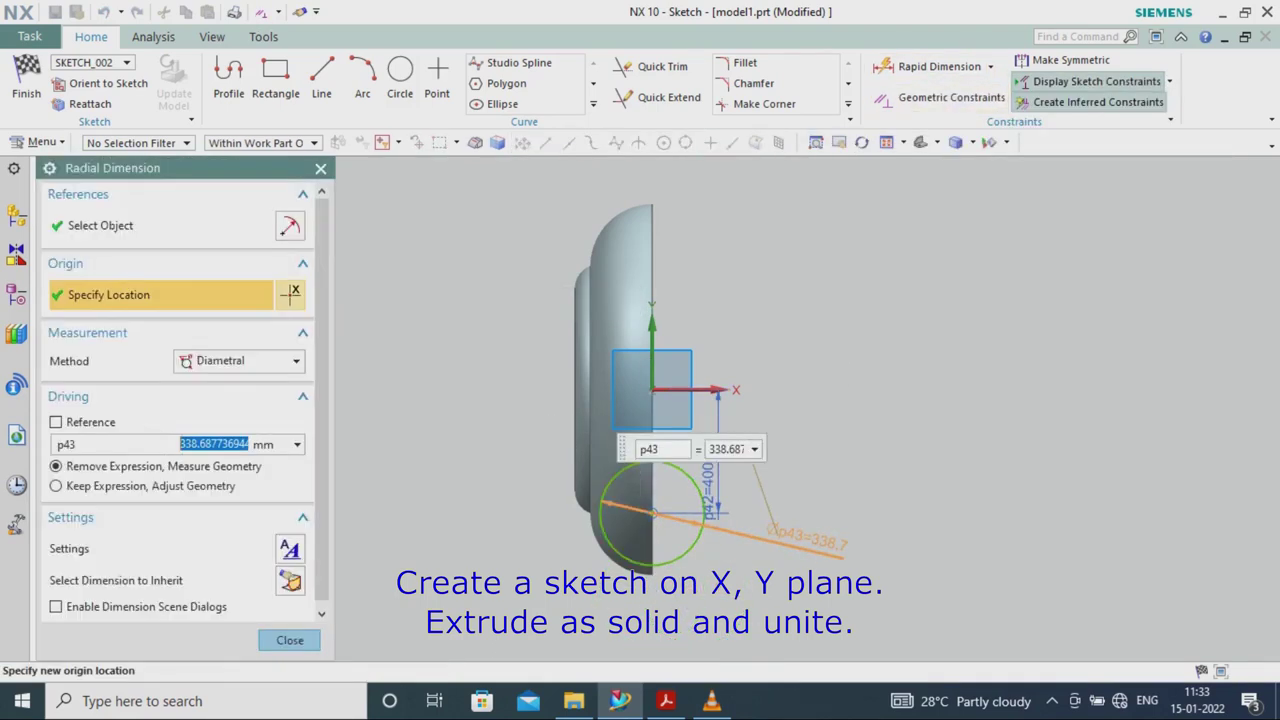
key("Return")
Draw a vertical line through the origin and trim the circle down to a semicircle.
key("l")
left_click(679, 403)
left_click(651, 645)
key("Escape")
left_click(650, 66)
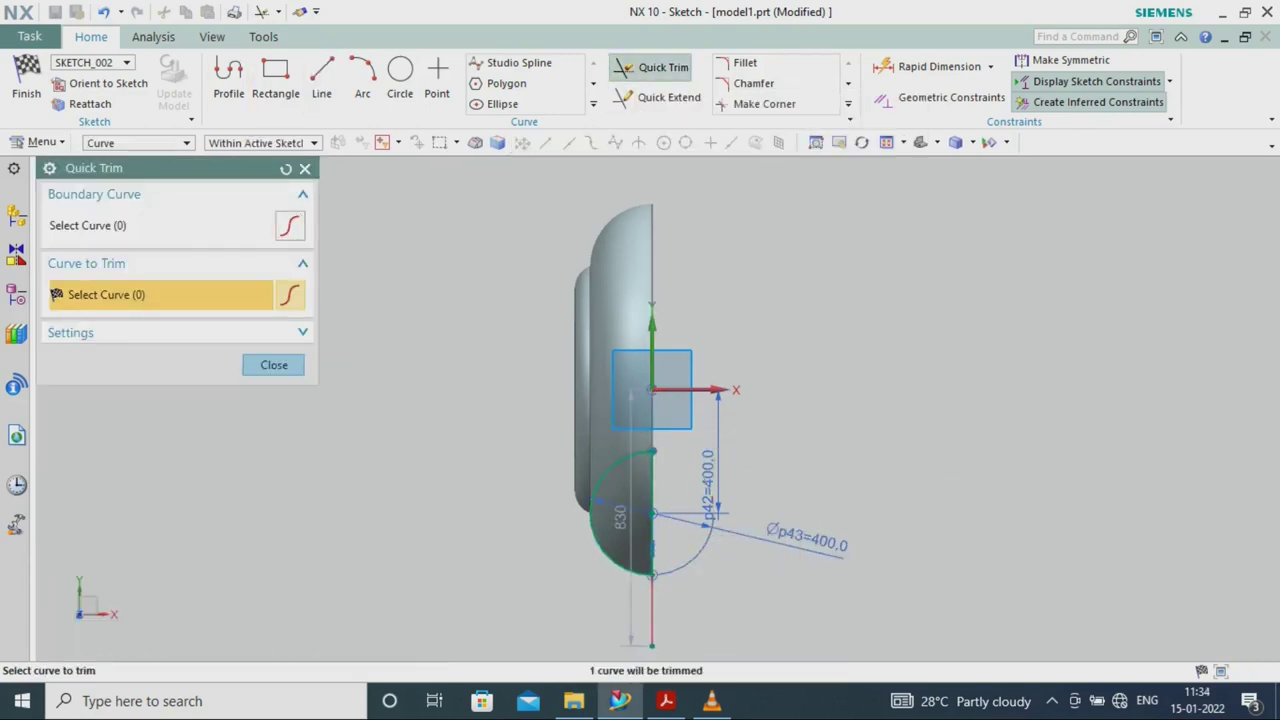
key("Escape")
Extrude the half-round profile 840 mm as the outlet, united with the body.
left_click(26, 80)
type("840")
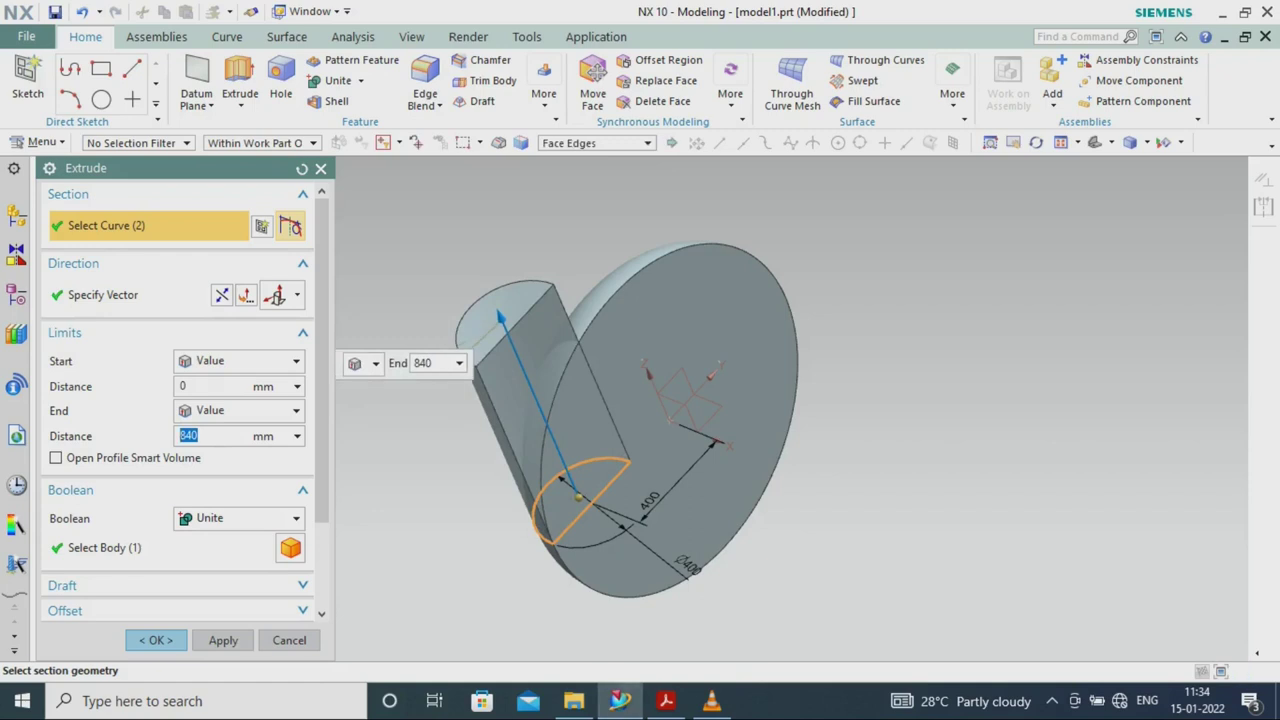
left_click(666, 700)
key("alt+Tab")
key("Return")
middle_click_drag(640, 400, 660, 400)
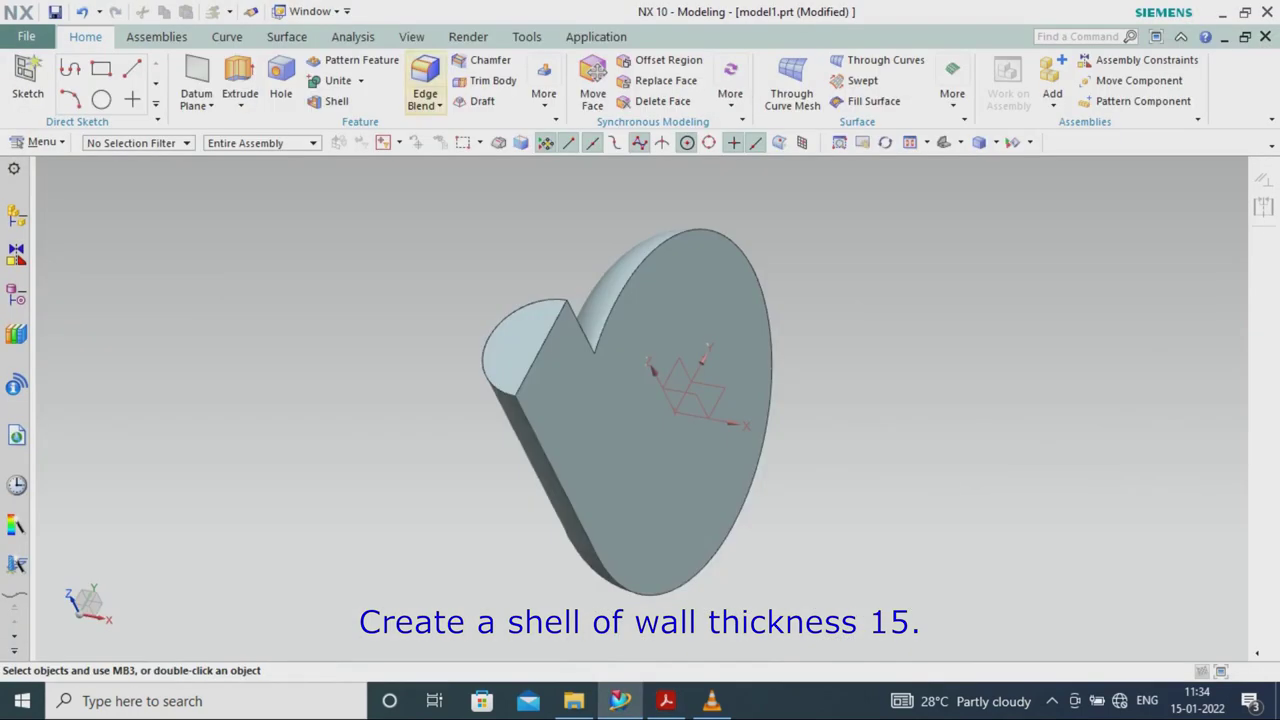
Shell the casing to 15 mm walls, removing the outlet end face.
left_click(330, 101)
left_click(495, 352)
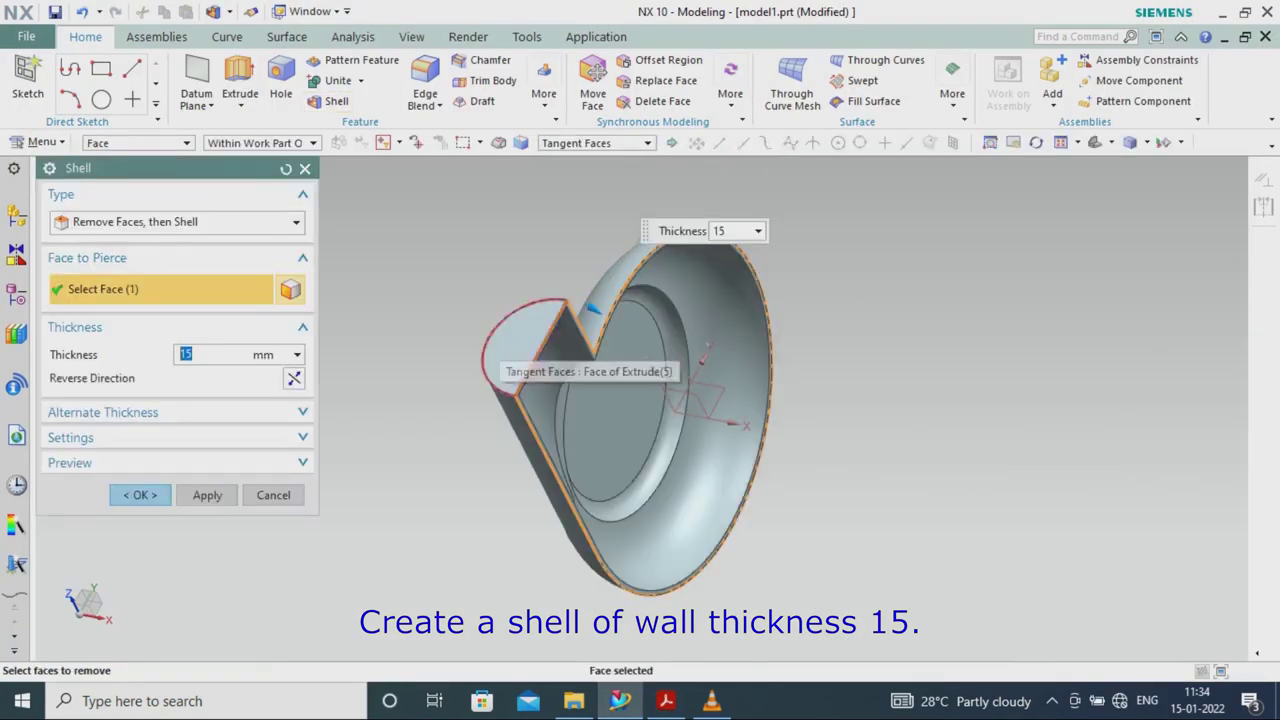
middle_click(495, 352)
middle_click_drag(495, 352, 600, 400)
Start an extrusion from a circular edge, then cancel it.
left_click(240, 93)
left_click(508, 420)
left_click(289, 640)
Sketch a Ø200 circle at the origin on the casing's central flat face.
key("s")
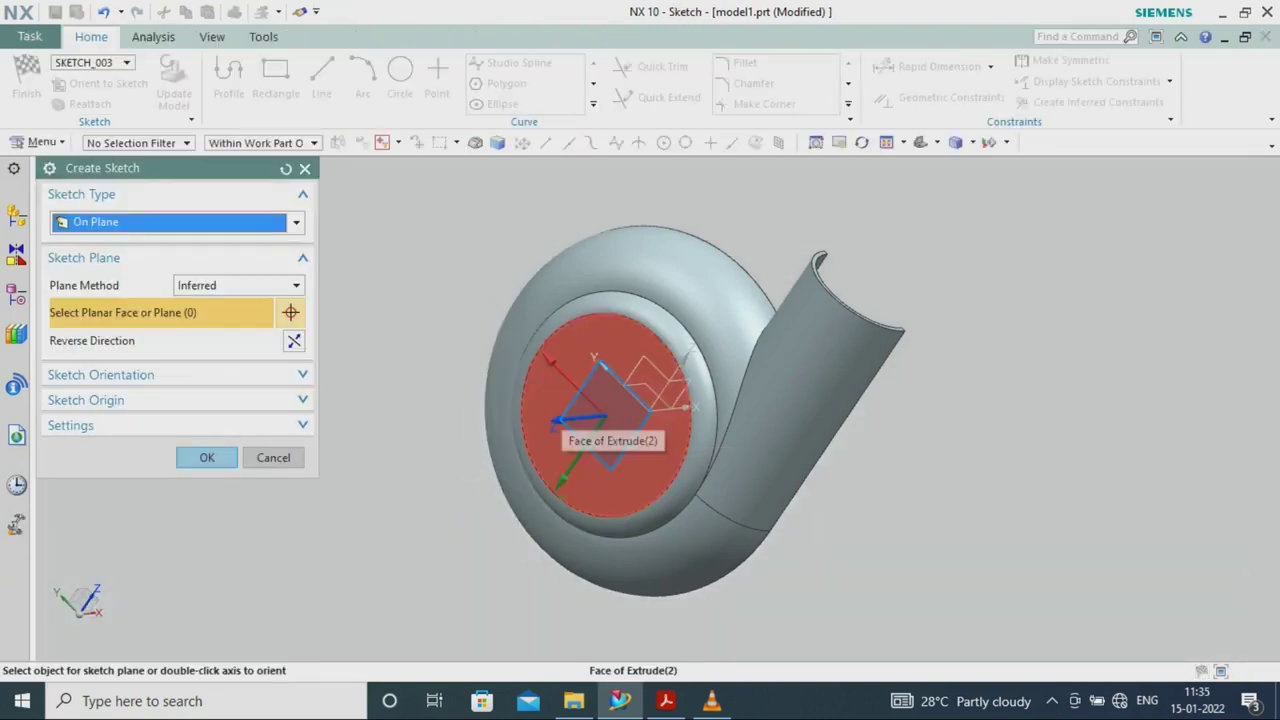
left_click(540, 420)
middle_click(600, 415)
key("o")
left_click(657, 409)
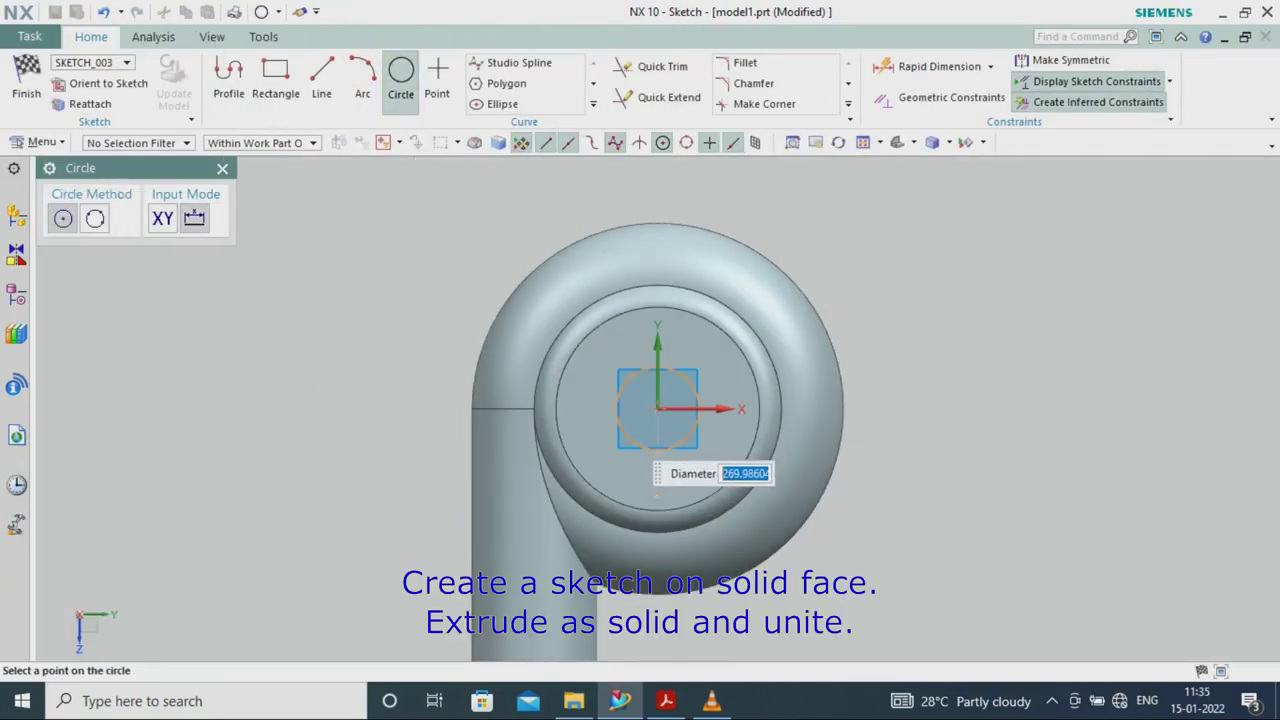
left_click(697, 409)
key("Escape")
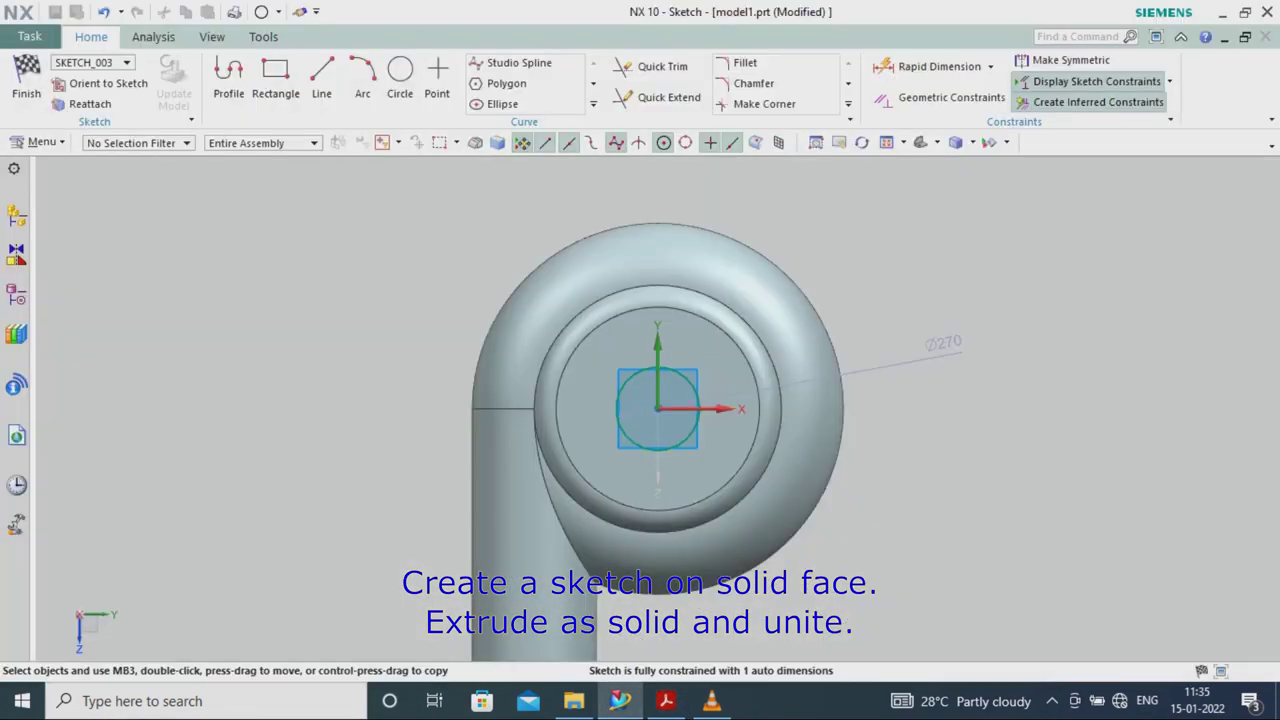
double_click(943, 343)
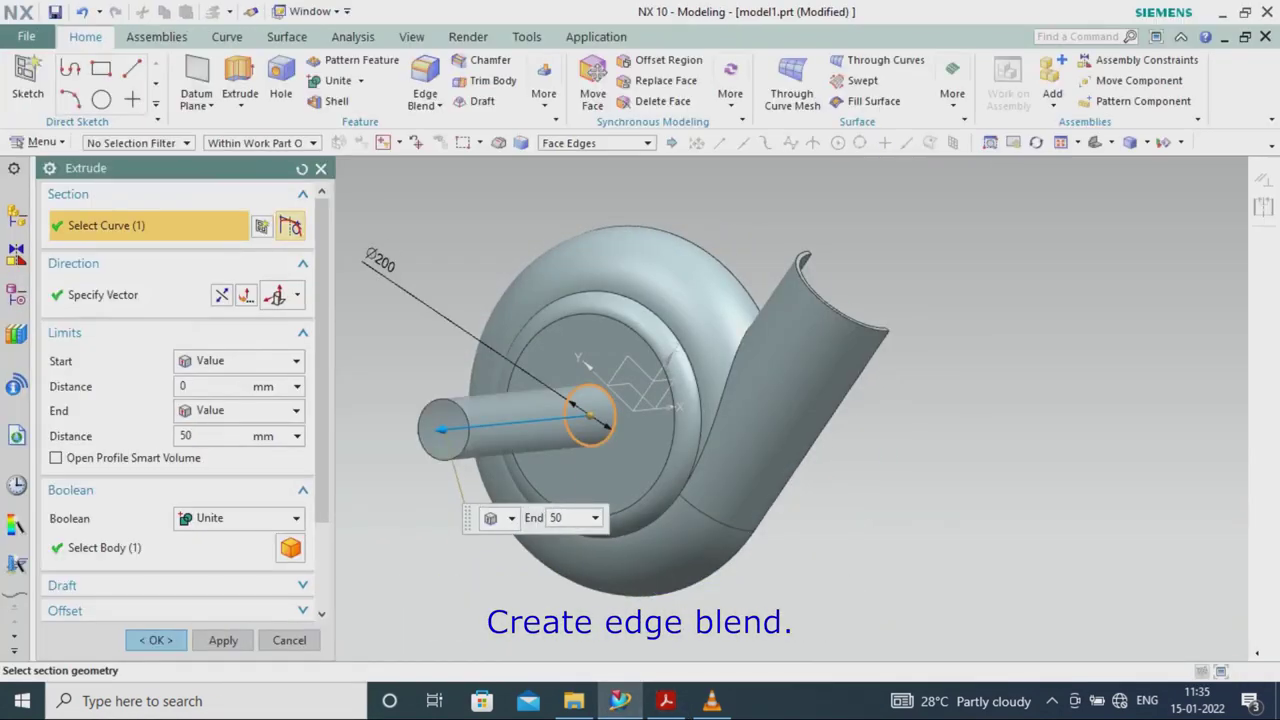
Extrude the hub circle 50 mm united with the casing, then blend its edge.
left_click(296, 518)
left_click(215, 568)
left_click(155, 640)
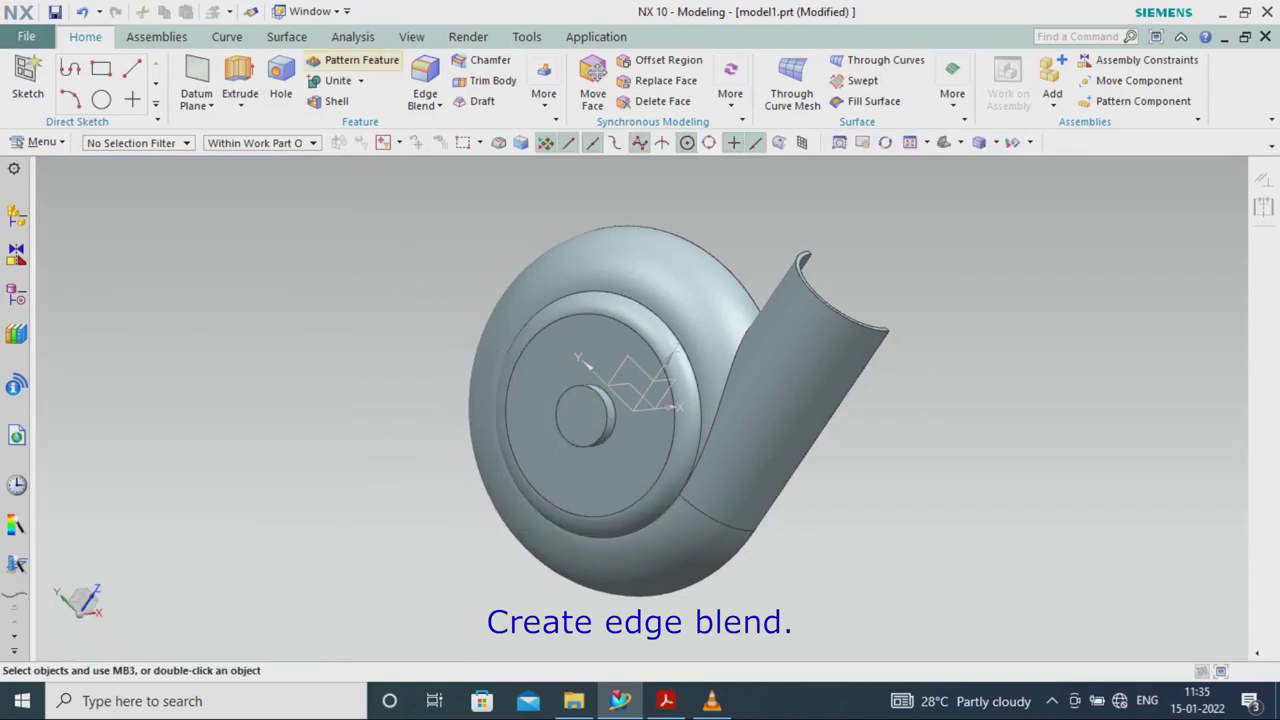
left_click(425, 95)
key("Escape")
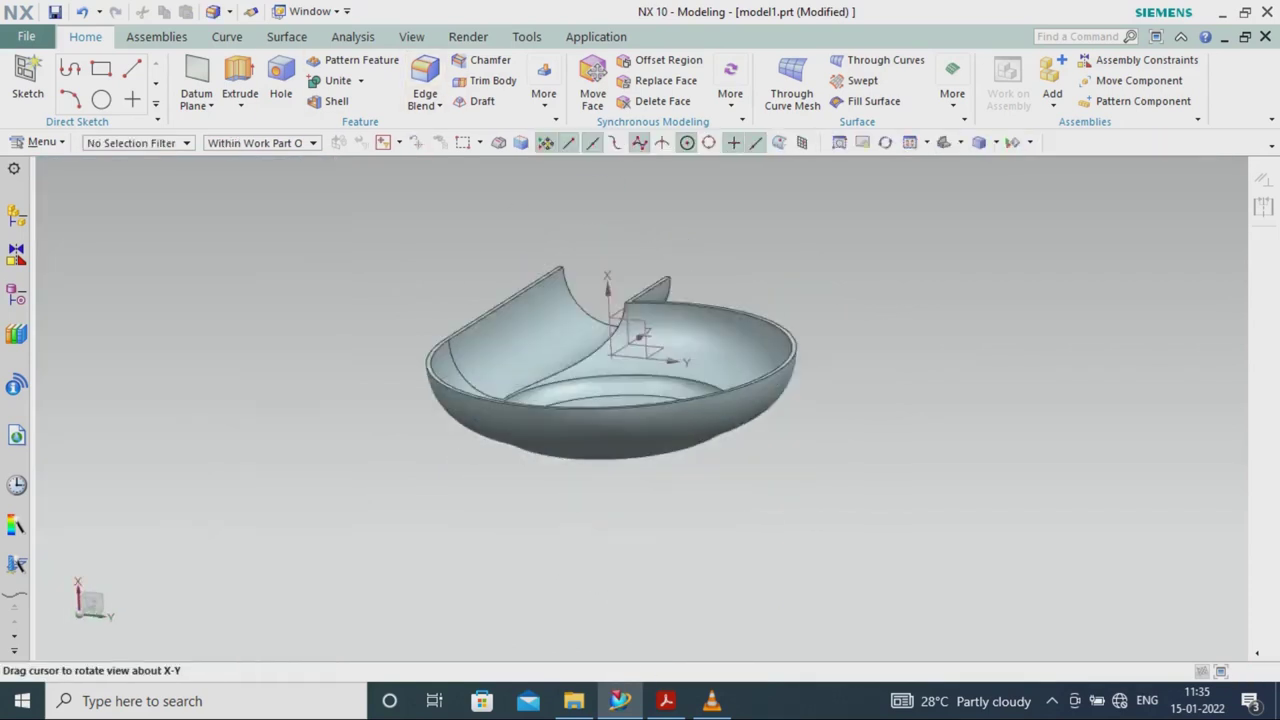
Start an extrusion sketch on a datum plane and draw the open rectangular profile lines.
middle_click_drag(640, 400, 700, 420)
left_click(265, 128)
left_click(700, 400)
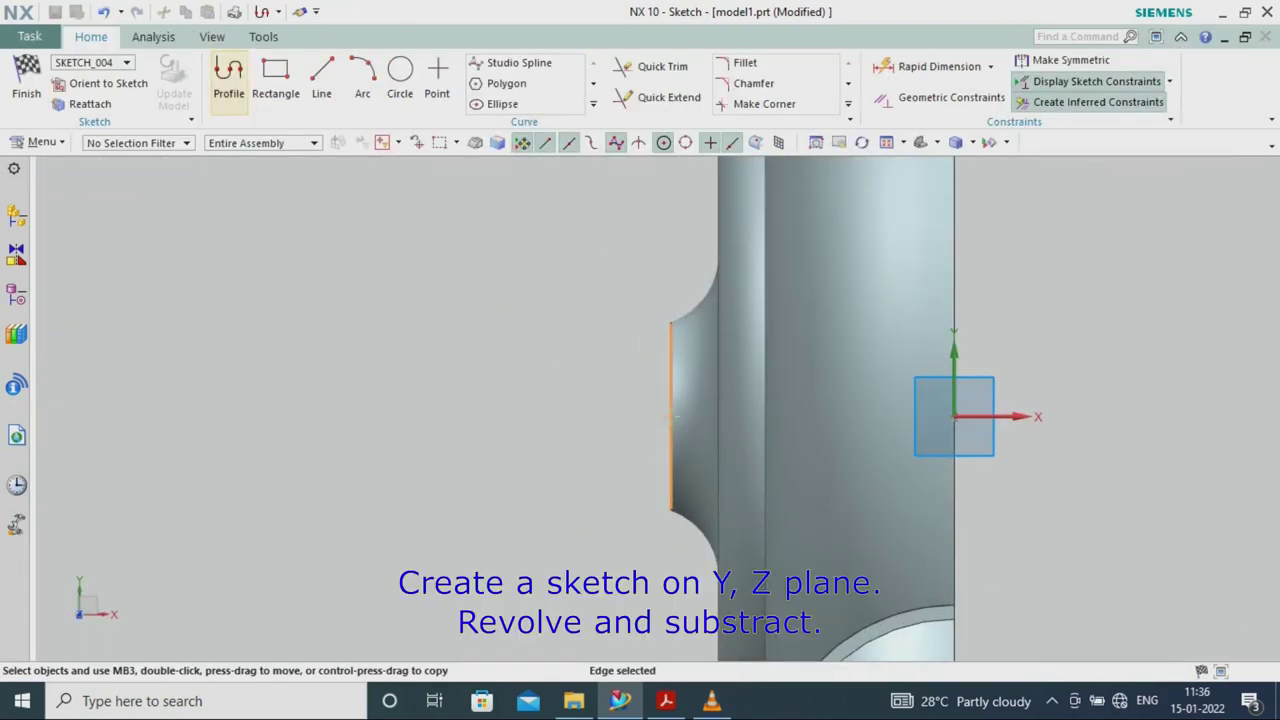
left_click(593, 103)
left_click(229, 80)
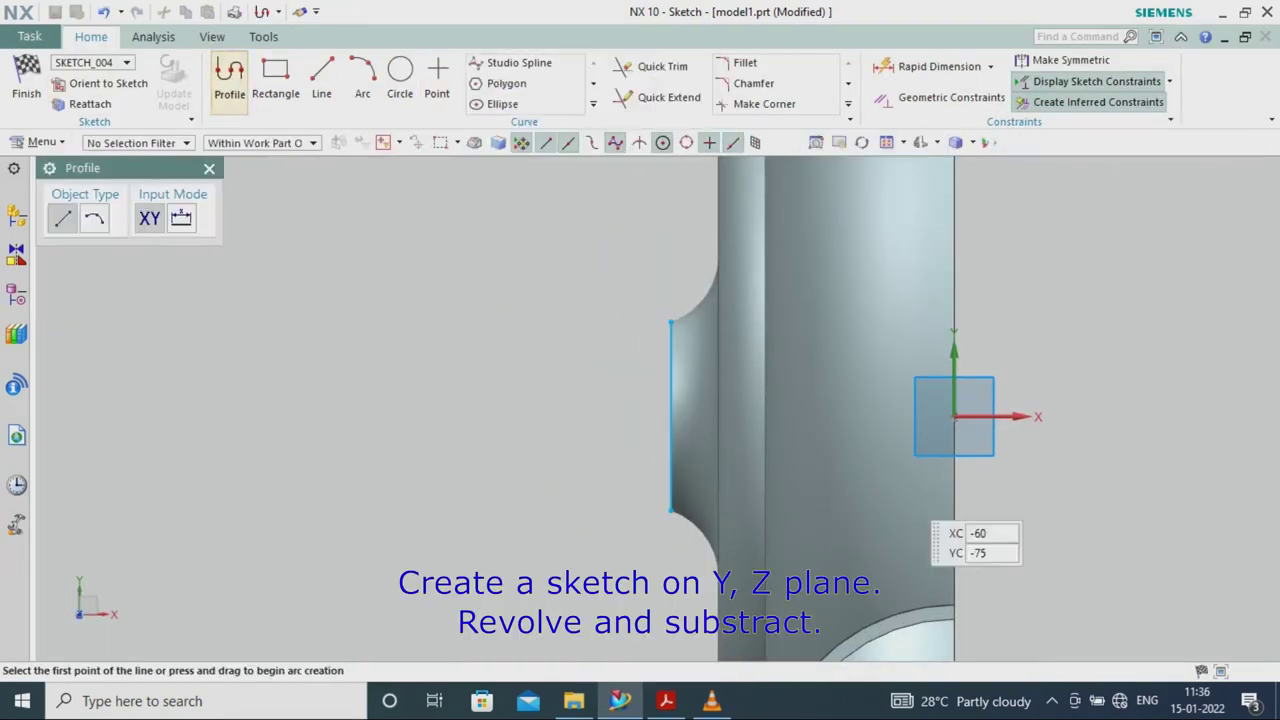
left_click(954, 416)
left_click(591, 416)
left_click(321, 80)
left_click(229, 80)
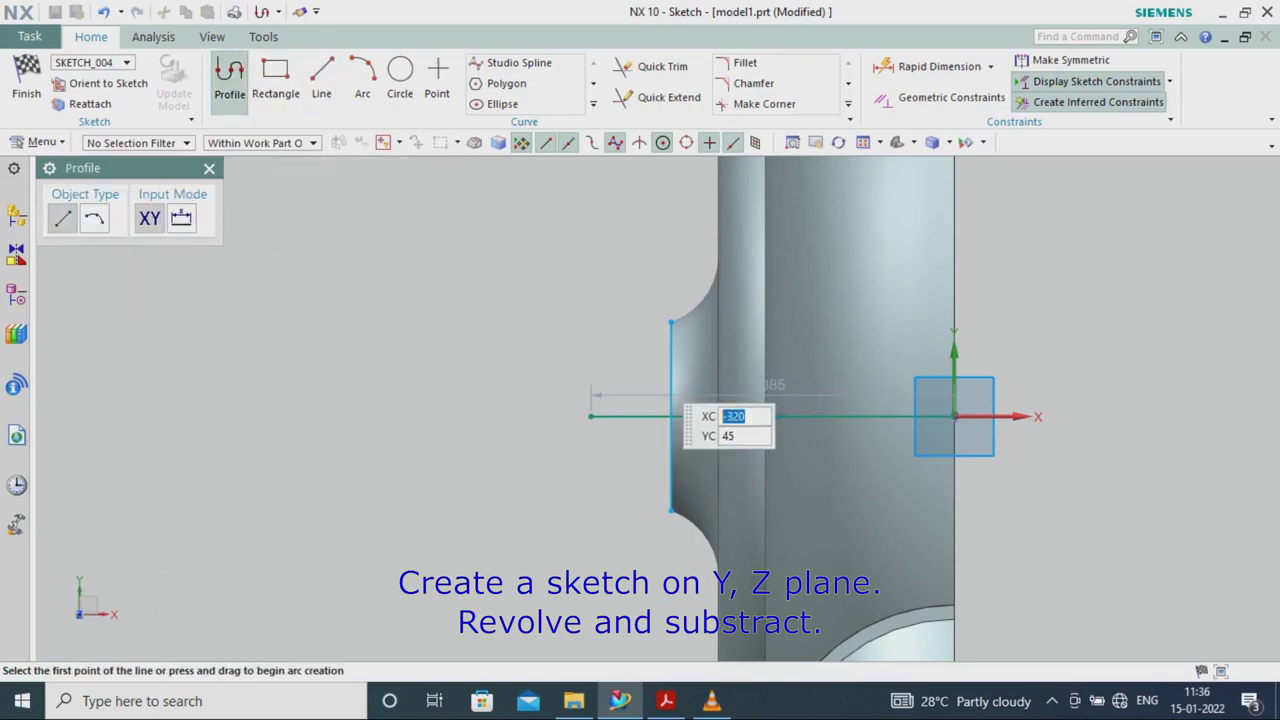
left_click(695, 345)
left_click(850, 345)
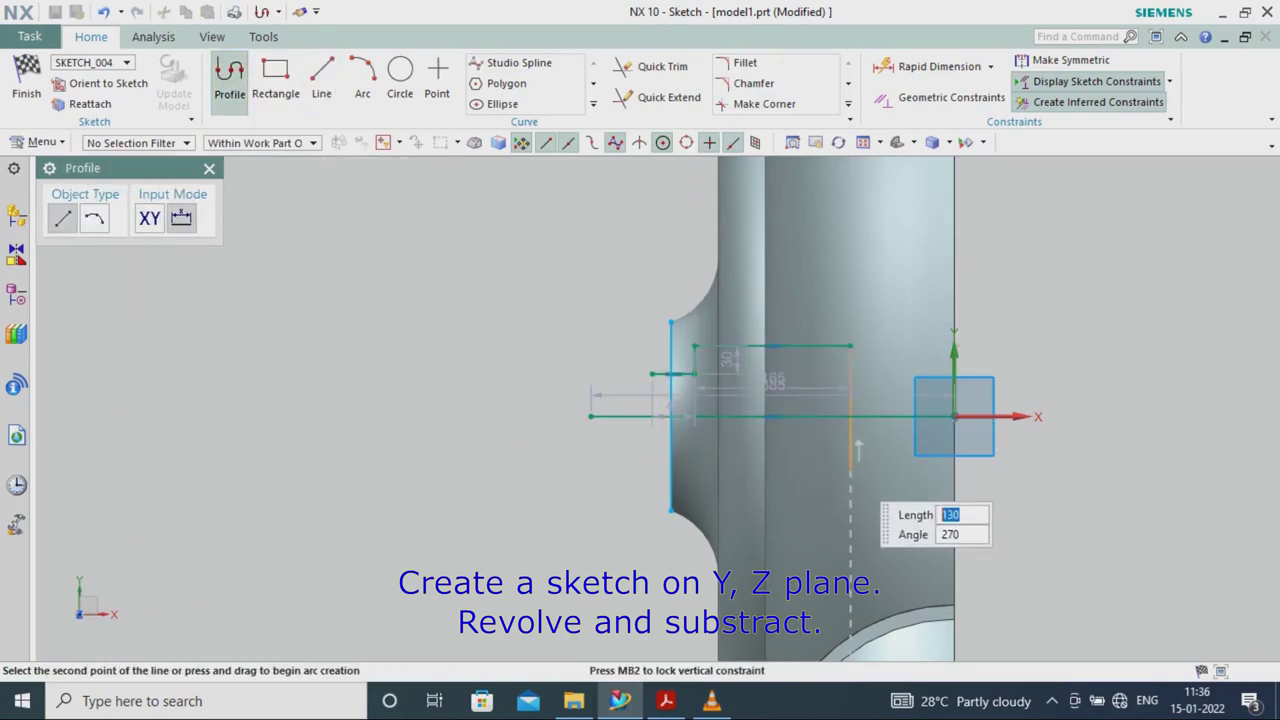
left_click(850, 465)
key("Escape")
Trim the overhanging line end and begin Rapid Dimension on the profile edges.
left_click(650, 66)
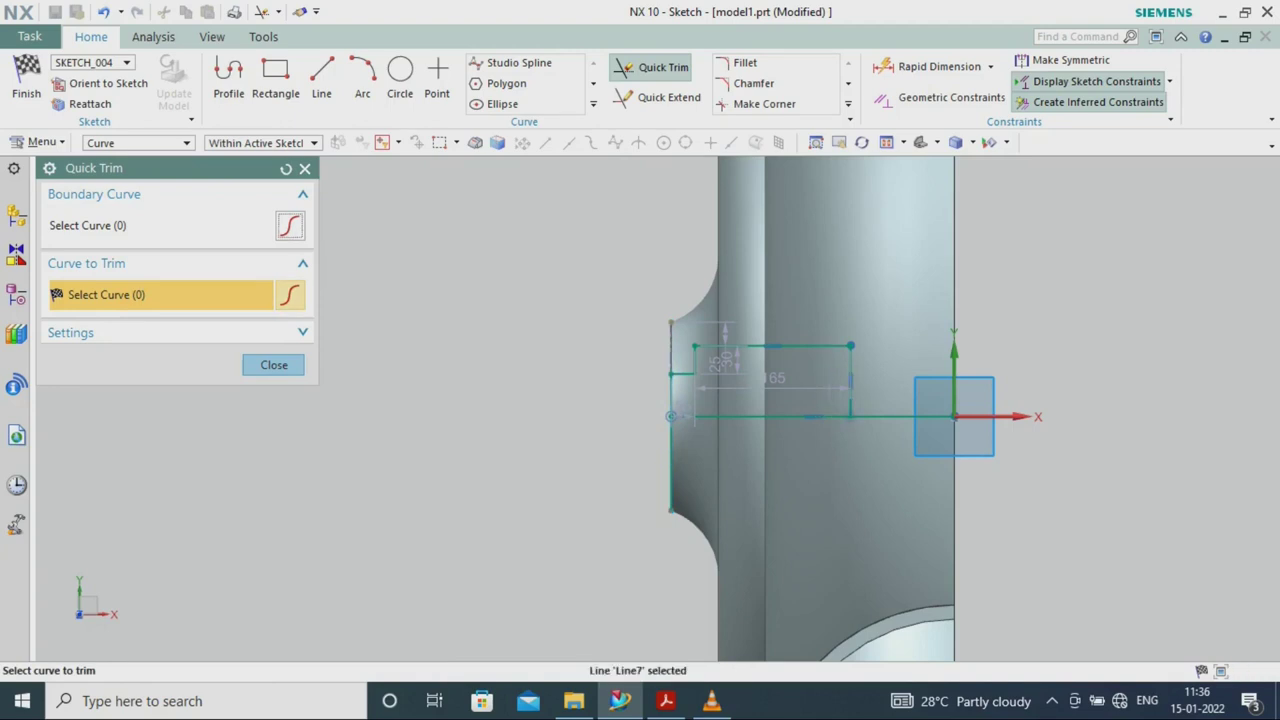
left_click(900, 416)
key("Escape")
left_click(930, 66)
left_click(760, 416)
left_click(680, 374)
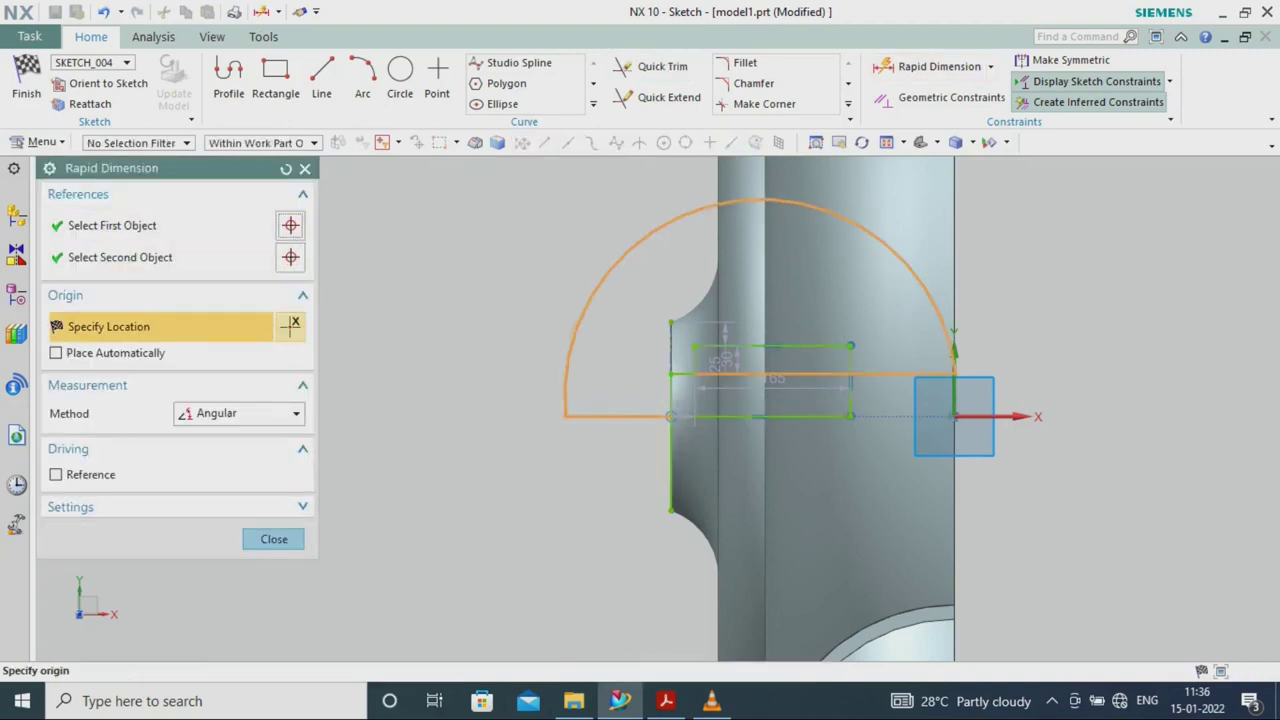
scroll(755, 460, "up", 4)
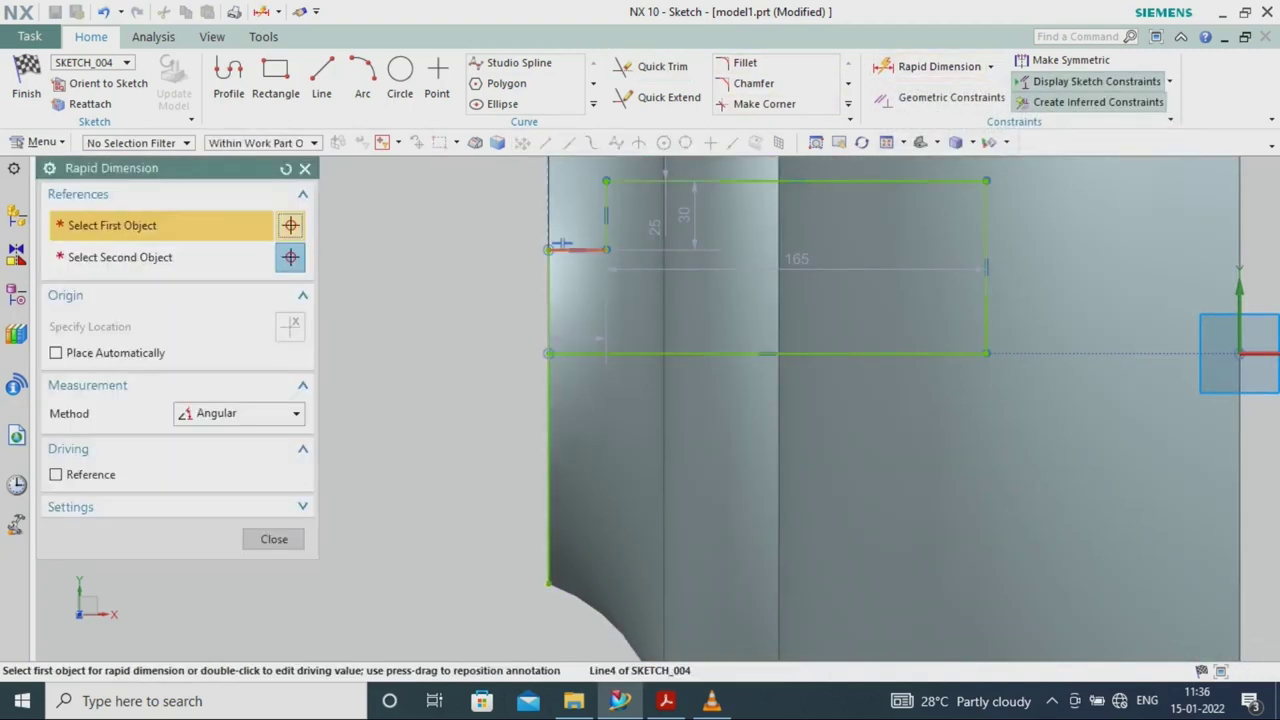
left_click(562, 246)
left_click(562, 246)
Add the vertical profile dimension using the Inferred method, entering 102/2 from the reference drawing.
left_click(240, 413)
left_click(214, 435)
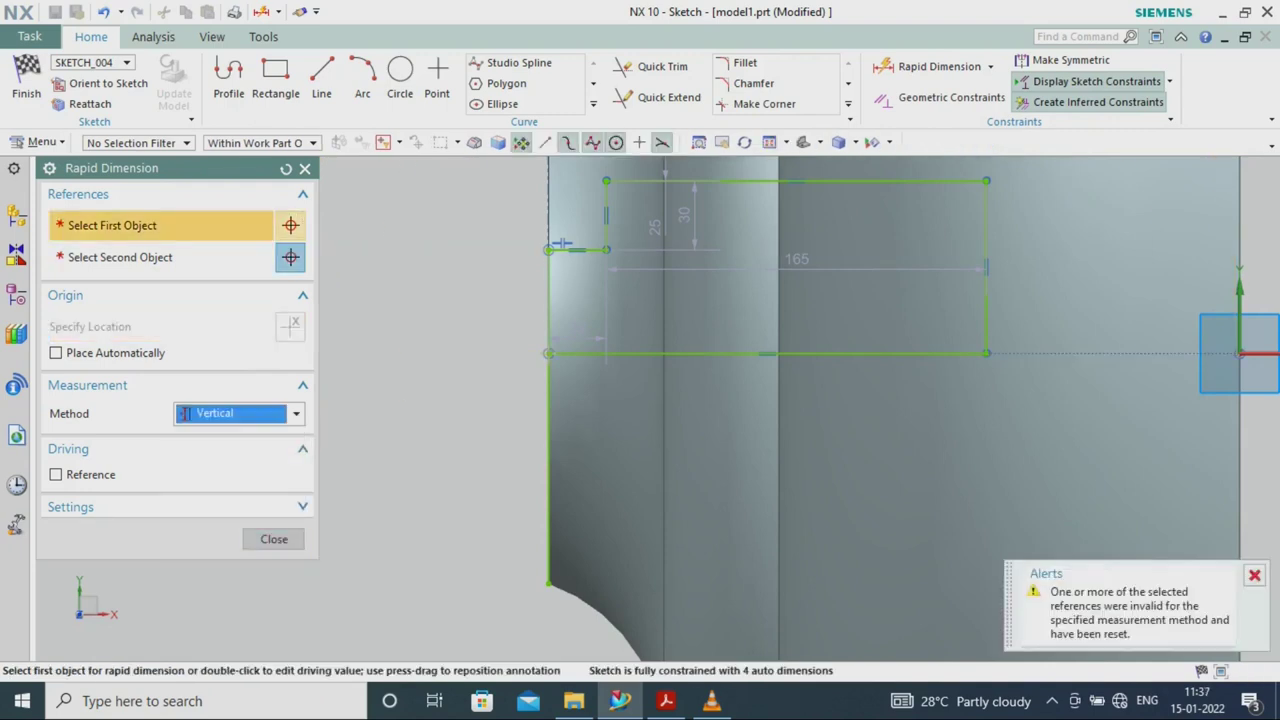
left_click(240, 413)
left_click(214, 435)
left_click(580, 249)
left_click(700, 353)
left_click(430, 300)
key("alt+Tab")
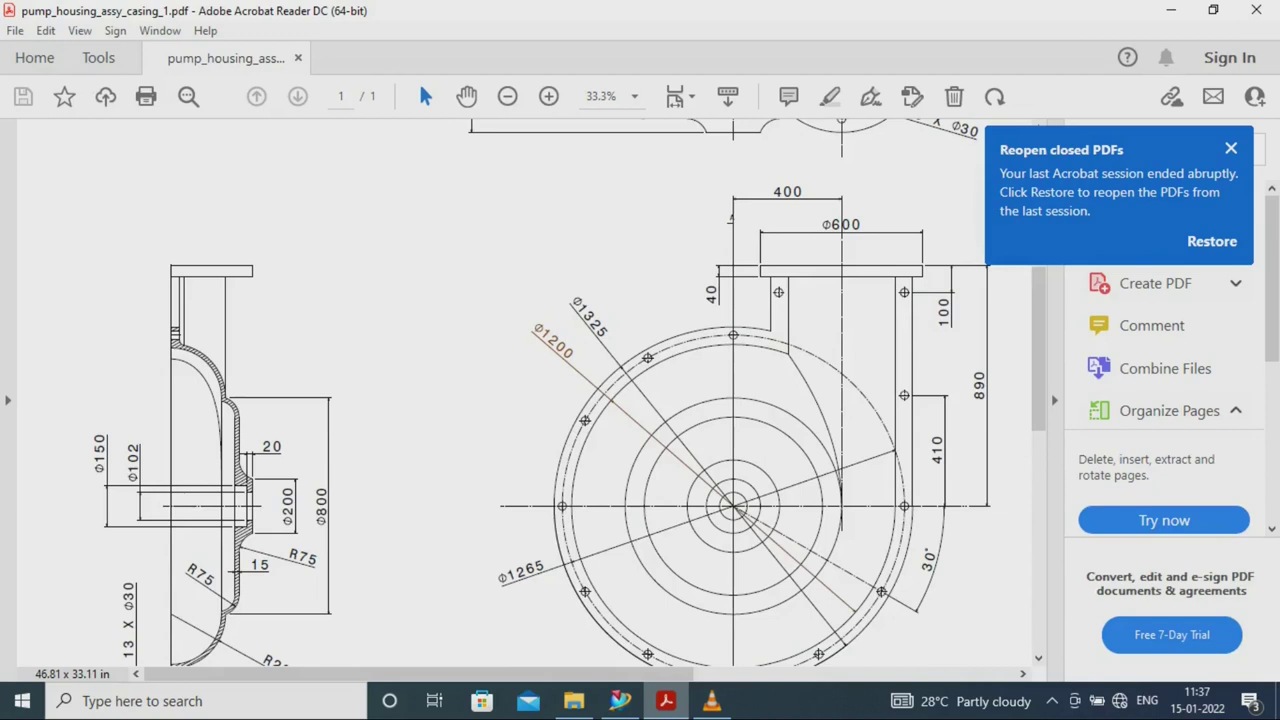
key("alt+Tab")
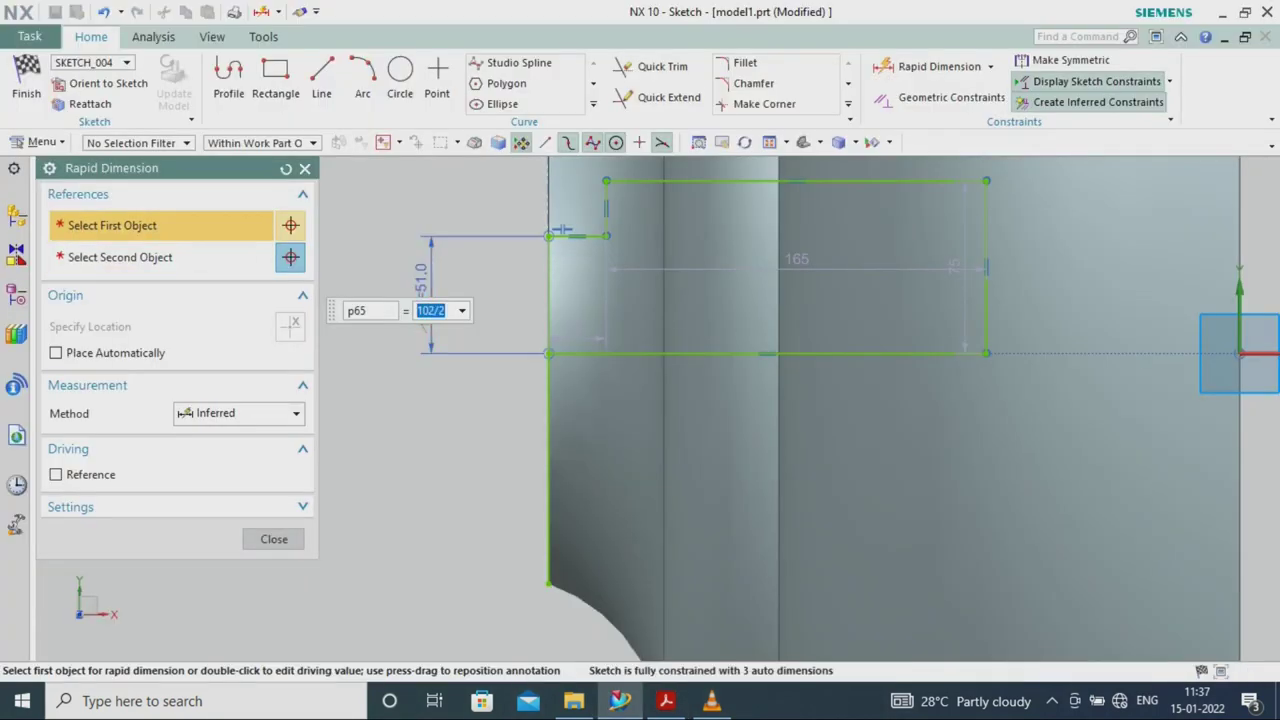
Confirm the 51 dimension and dimension the profile's overall height at 75.
key("Return")
scroll(563, 230, "up", 3)
left_click(450, 311)
left_click(560, 397)
left_click(356, 270)
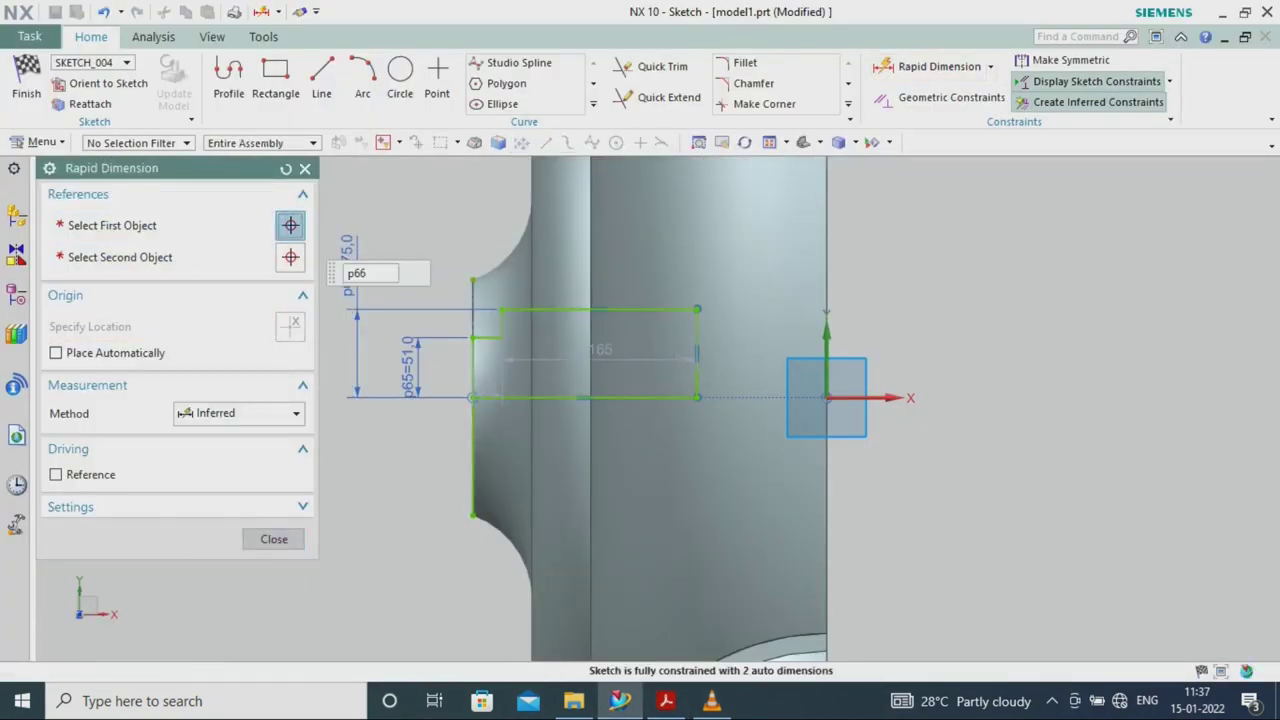
type("15")
key("Return")
left_click(665, 700)
left_click(620, 700)
Dimension the notch width at 20 and the profile length at 100, then finish the sketch.
left_click(930, 66)
left_click(472, 397)
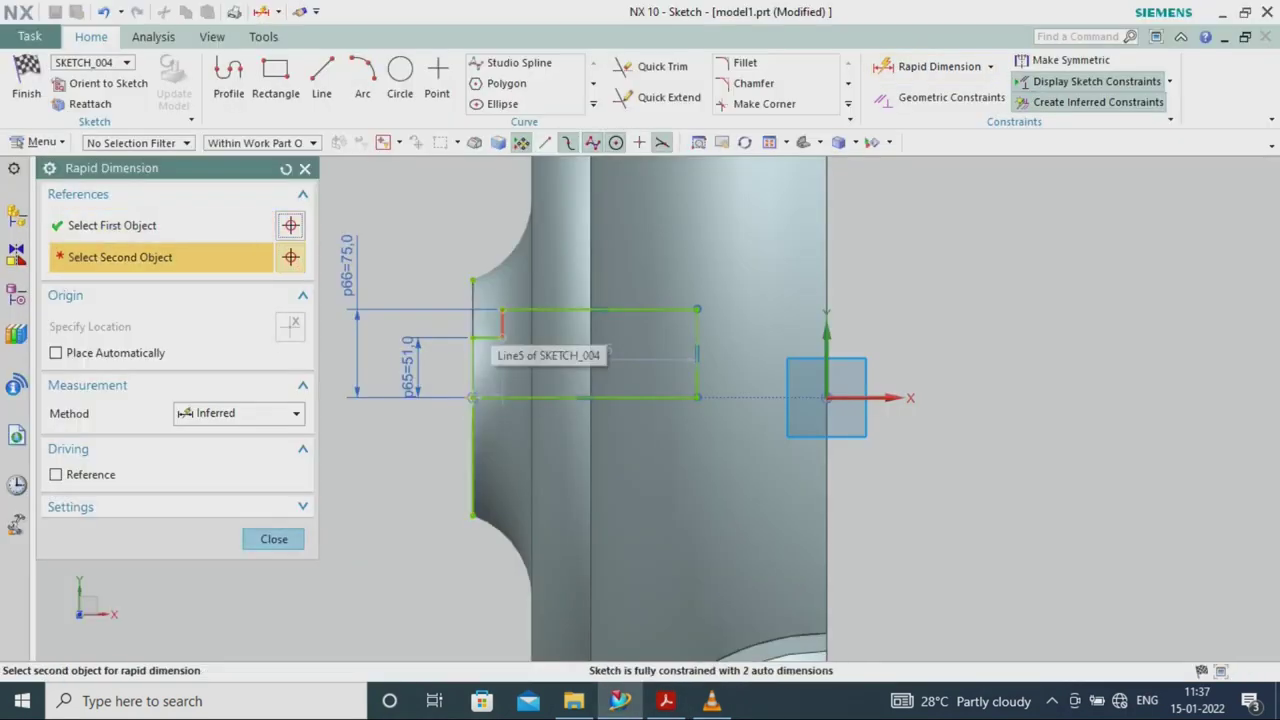
left_click(472, 345)
left_click(487, 222)
type("20")
key("Return")
left_click(600, 310)
left_click(598, 345)
key("Return")
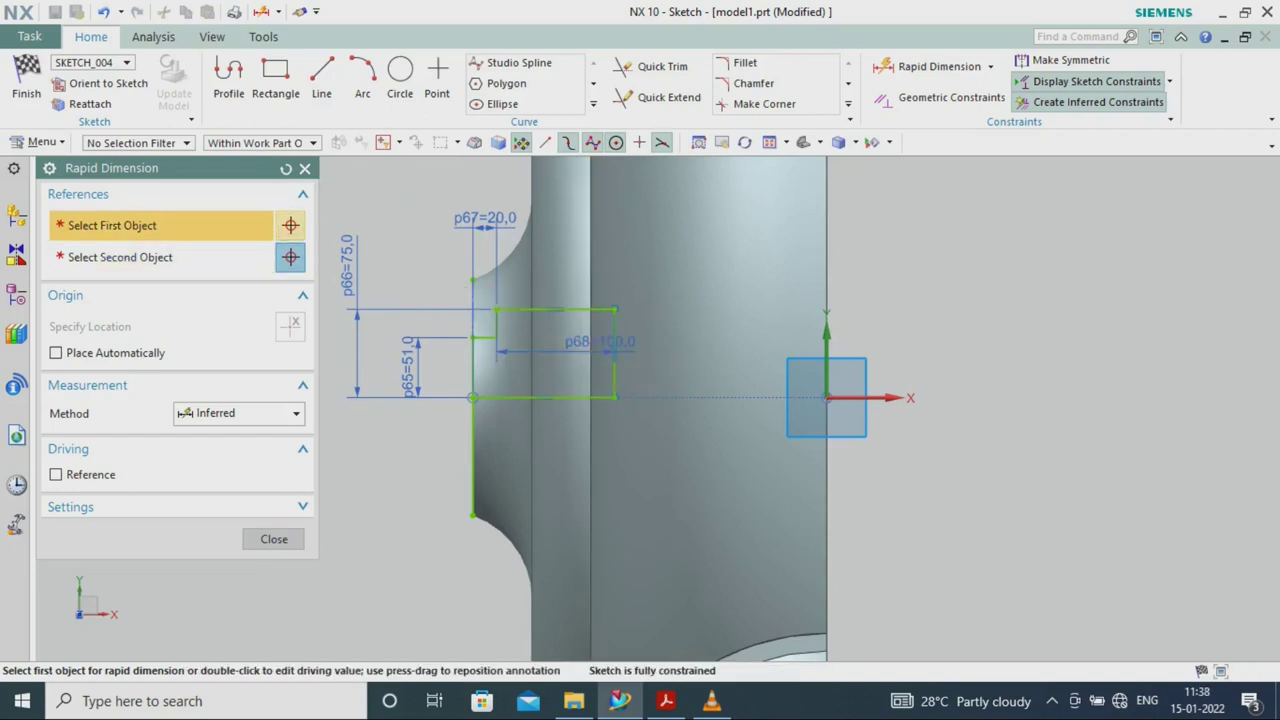
left_click(26, 80)
Revolve the profile 360° about the casing axis, subtracting it to cut the hub's central bore.
left_click(760, 403)
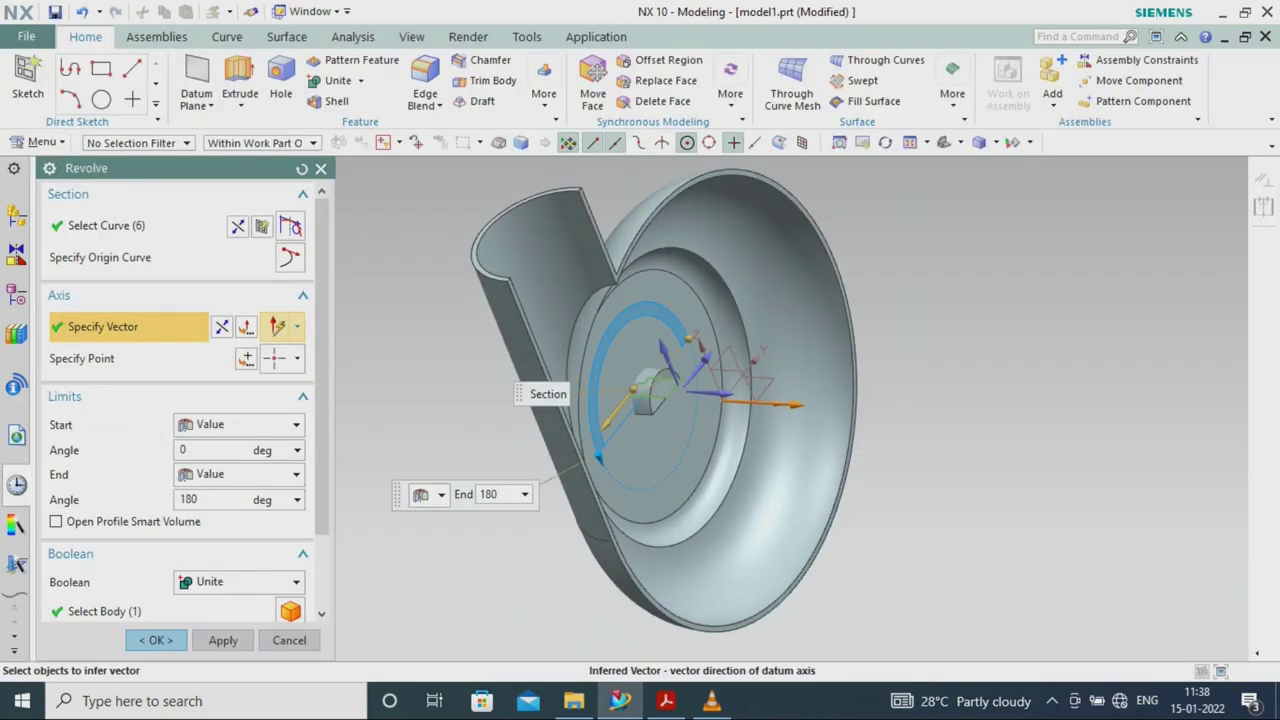
left_click(240, 581)
left_click(214, 640)
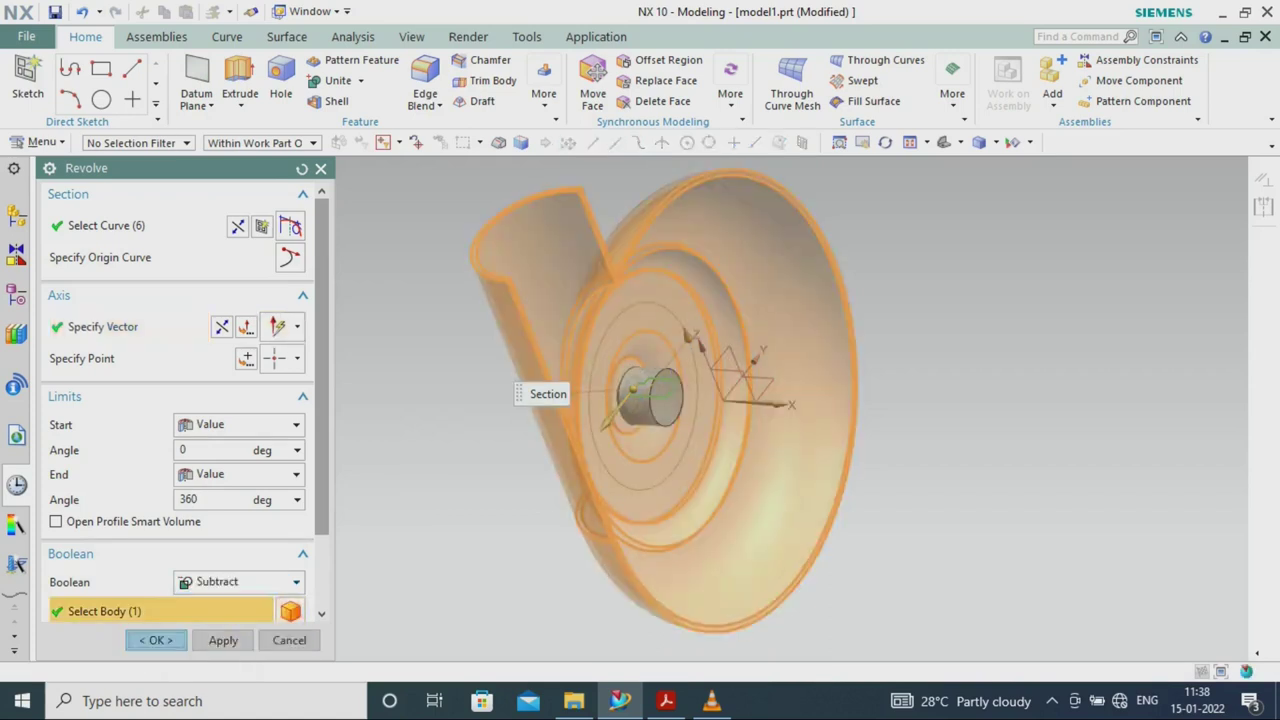
left_click(156, 640)
mouse_move(640, 400)
middle_mouse_down()
mouse_move(760, 400)
mouse_move(700, 300)
mouse_move(600, 400)
middle_mouse_up()
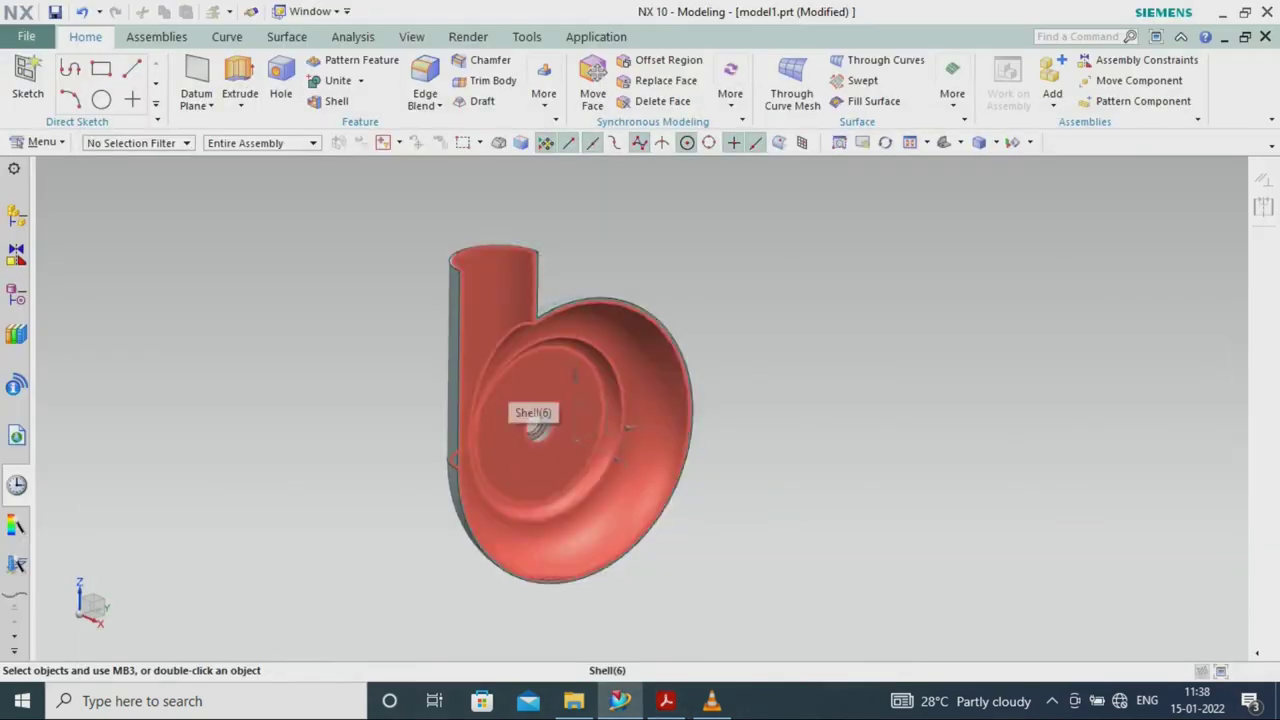
left_click(240, 80)
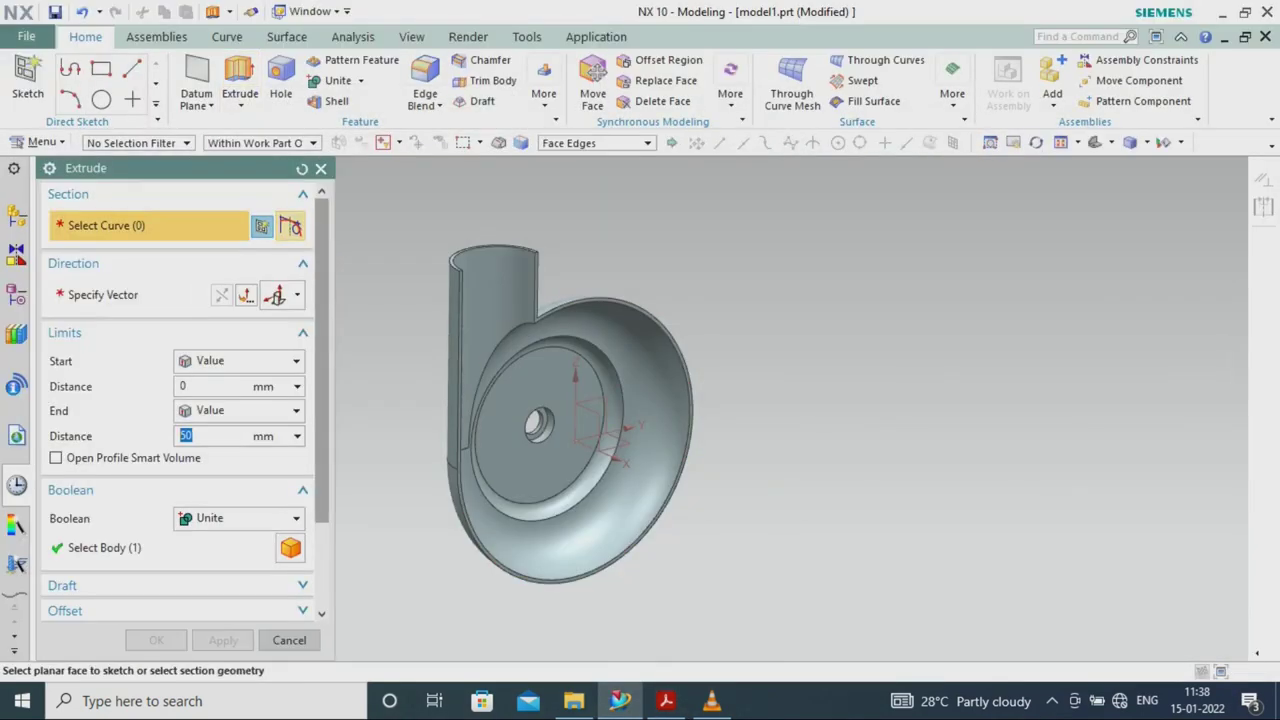
Start a sketch on the XZ plane and project the casing's outer edges into it.
left_click(580, 428)
key("Escape")
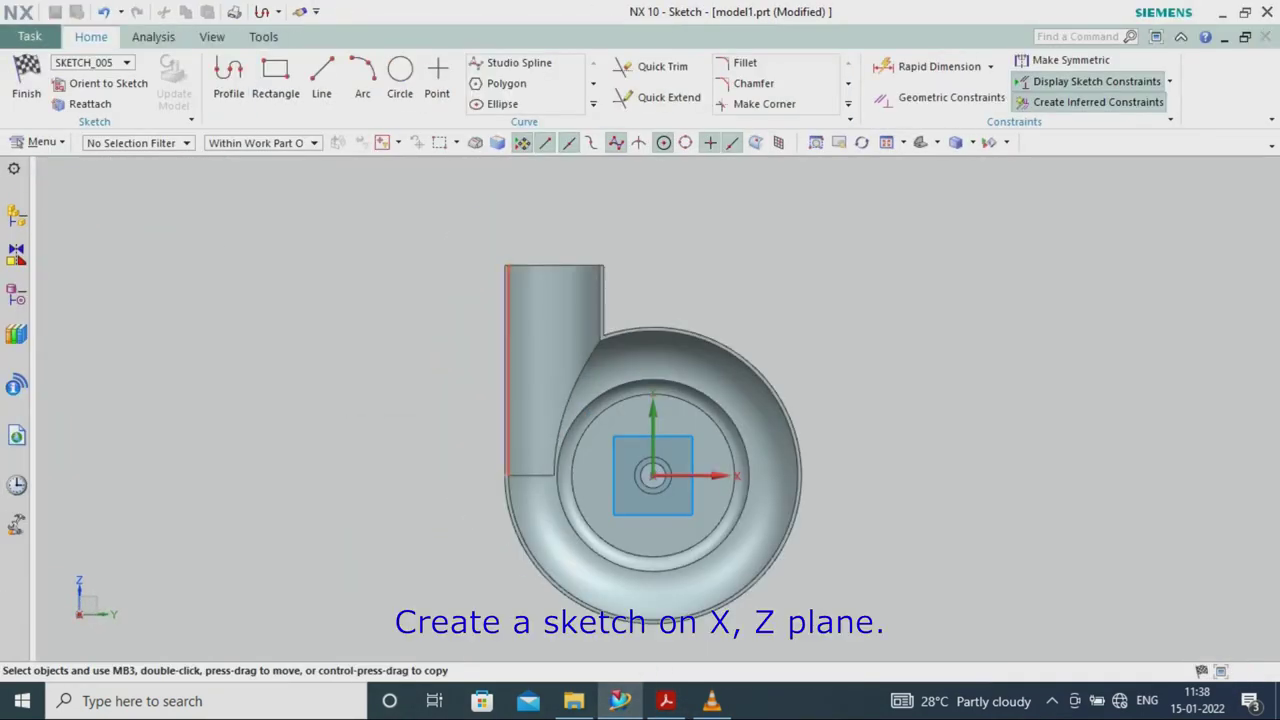
left_click(593, 103)
left_click(660, 150)
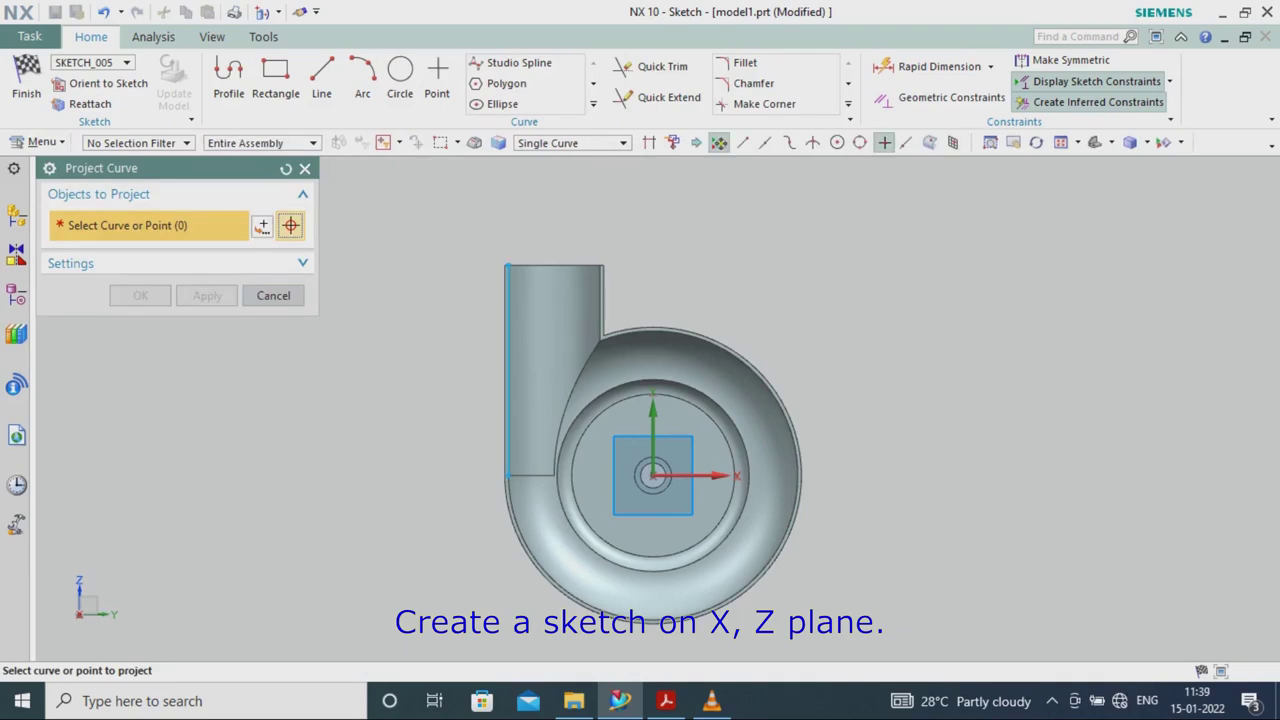
key("Return")
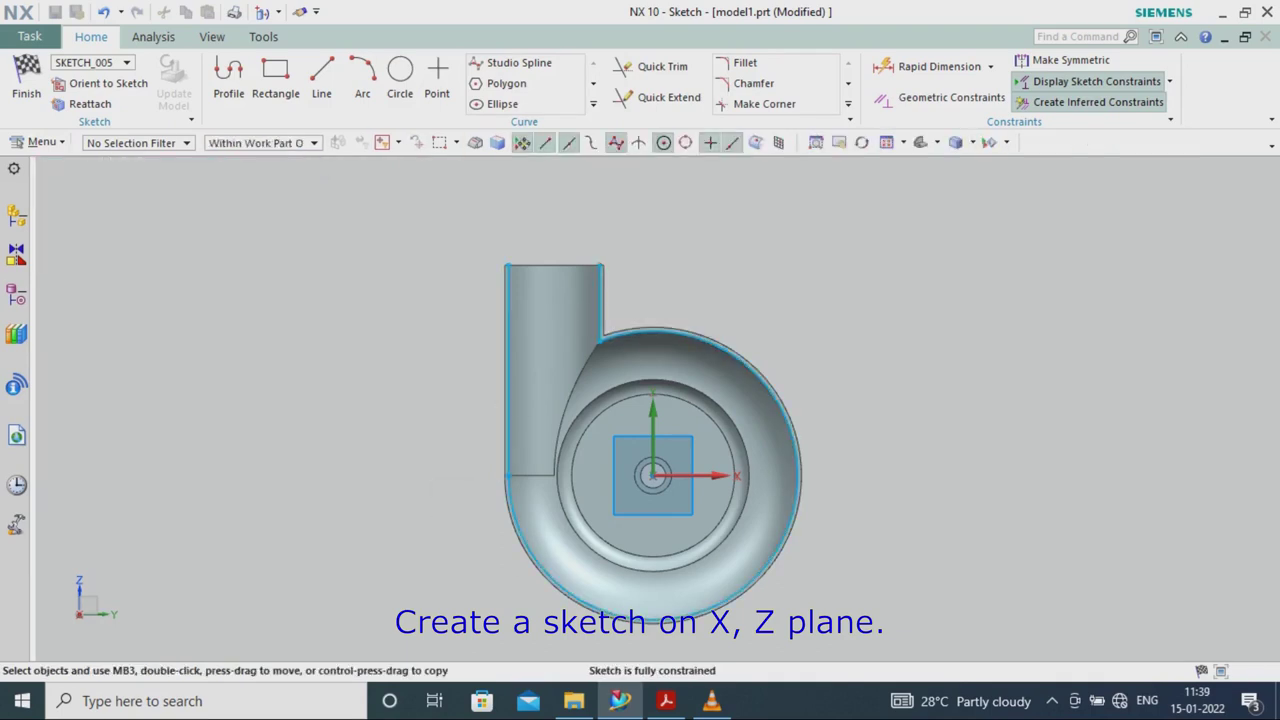
Offset the projected casing outline and outlet edge outward by 92.5 (185/2).
left_click(593, 103)
left_click(512, 103)
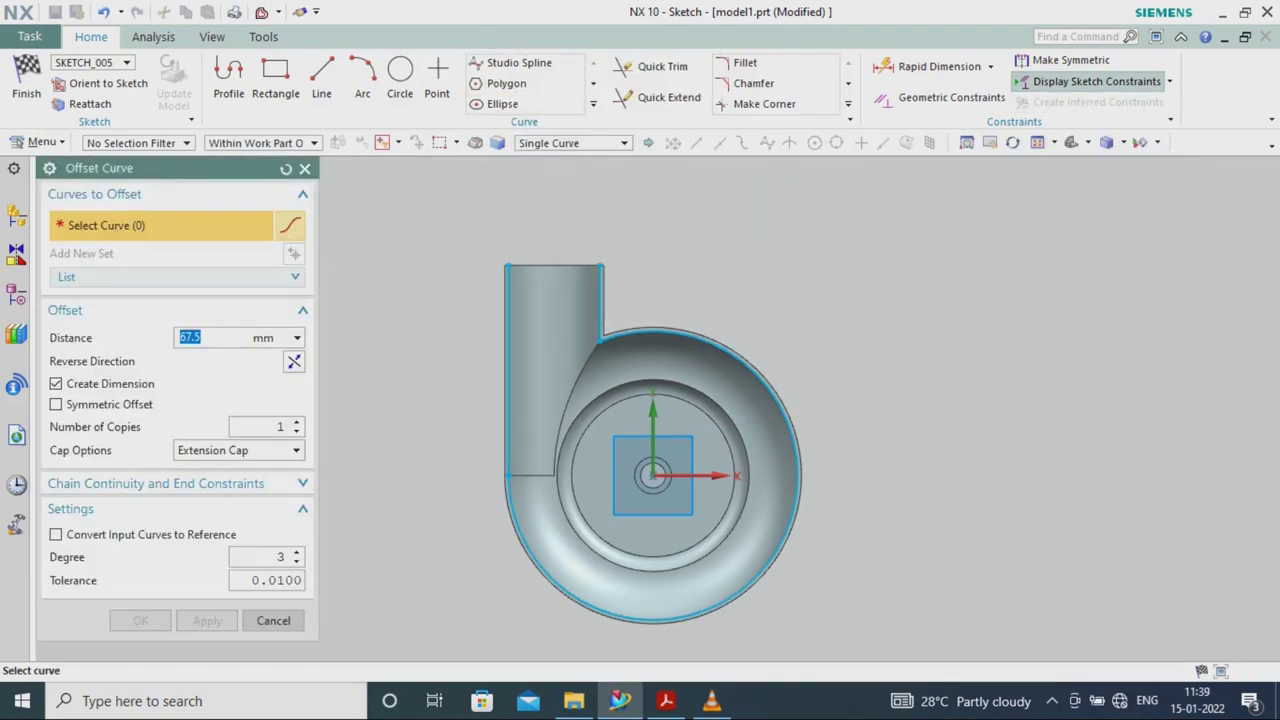
left_click(553, 189)
left_click(507, 373)
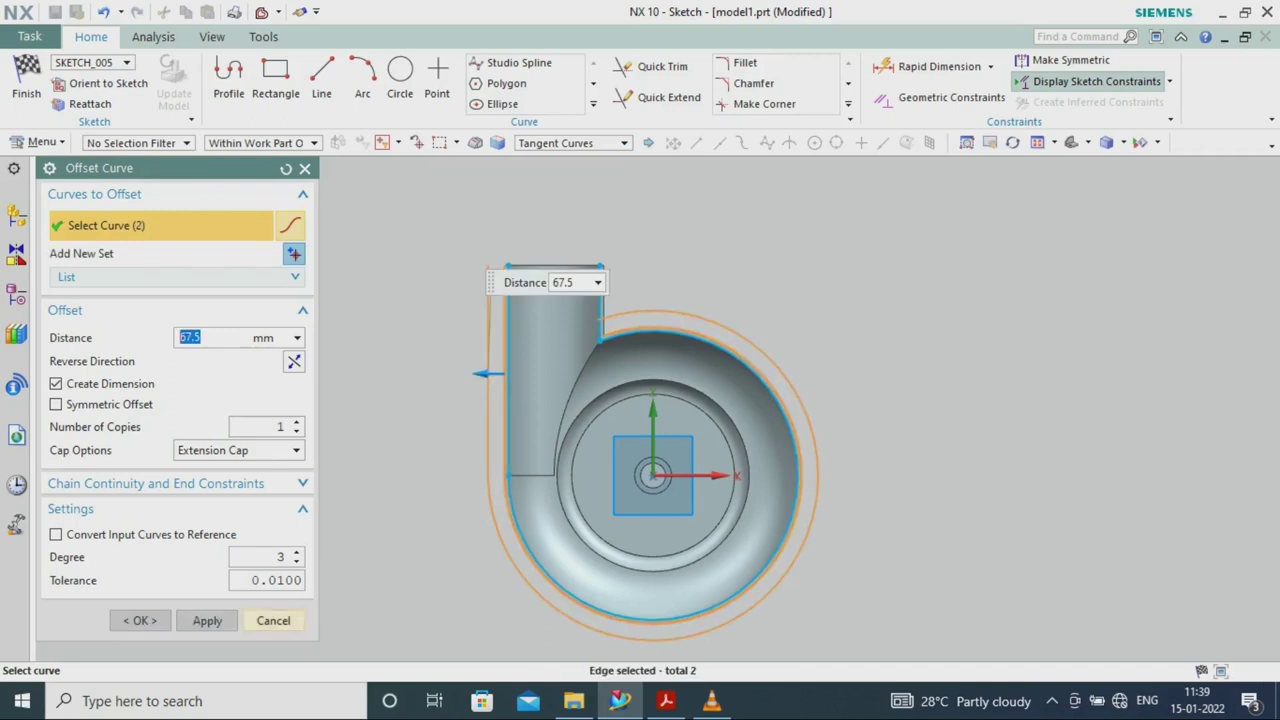
left_click(593, 103)
left_click(517, 104)
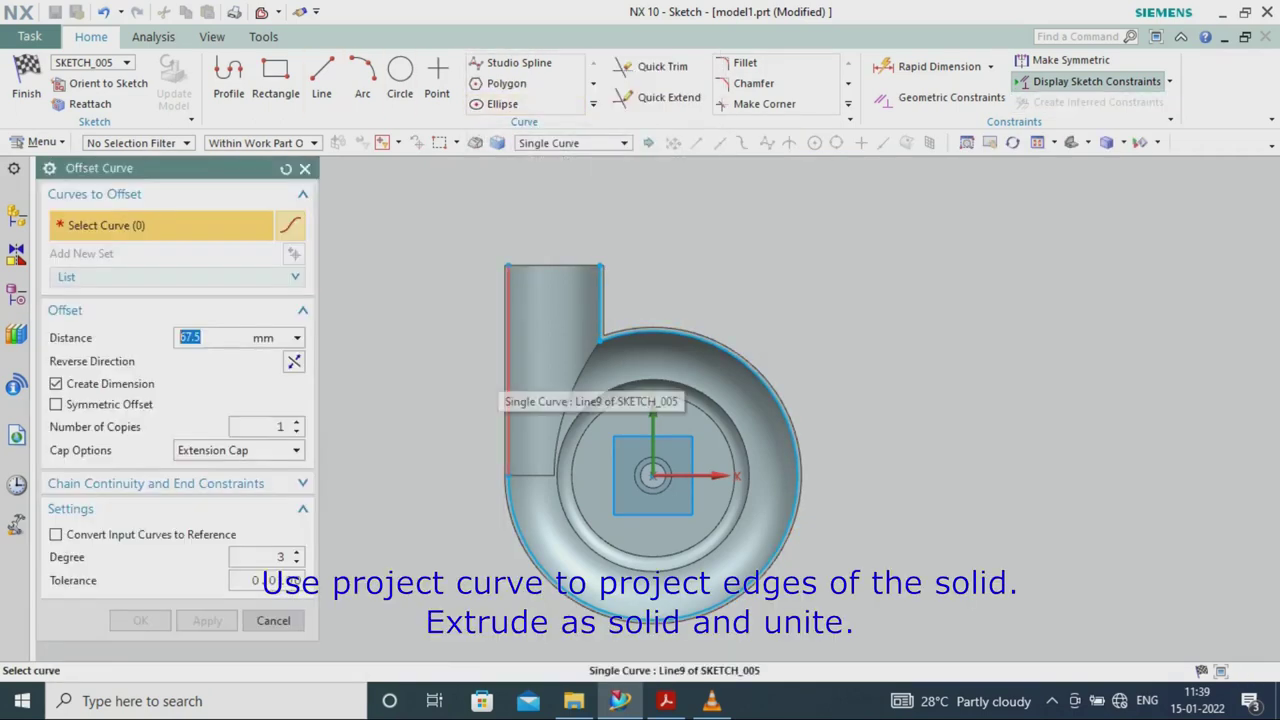
left_click(507, 373)
left_click(796, 500)
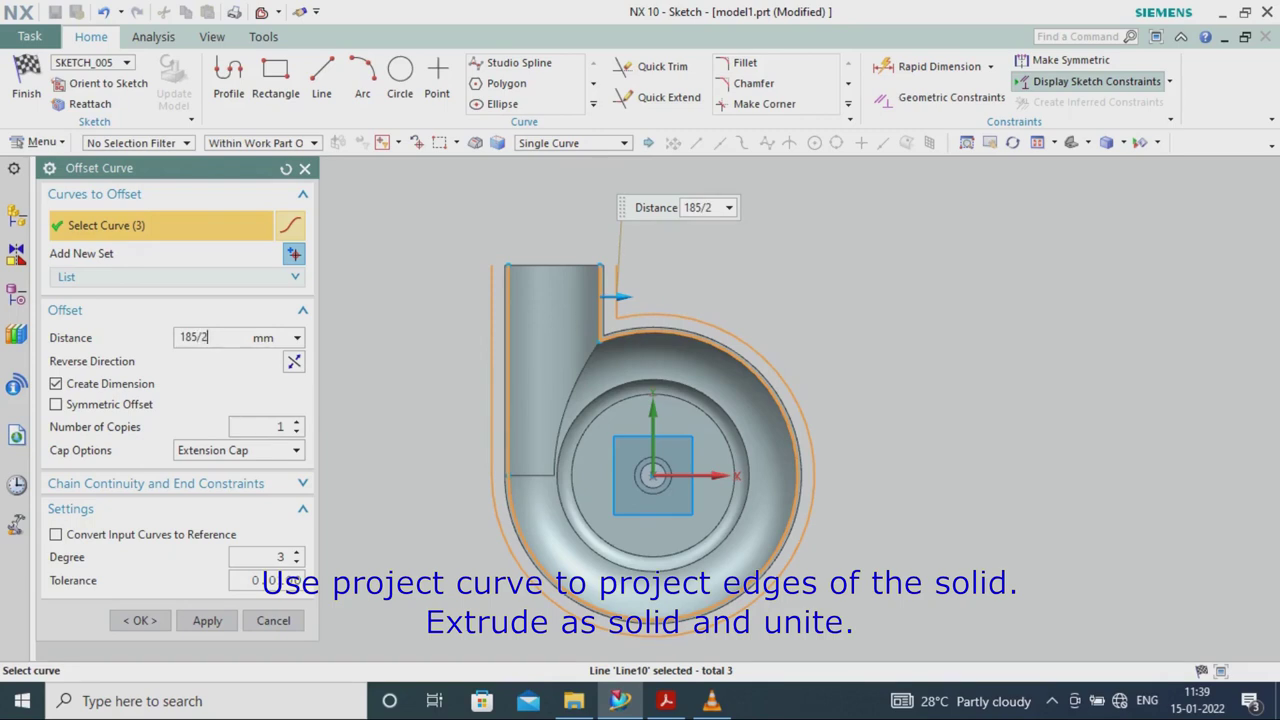
left_click(140, 620)
Begin a closing line to join the ends of the offset outline.
left_click(321, 80)
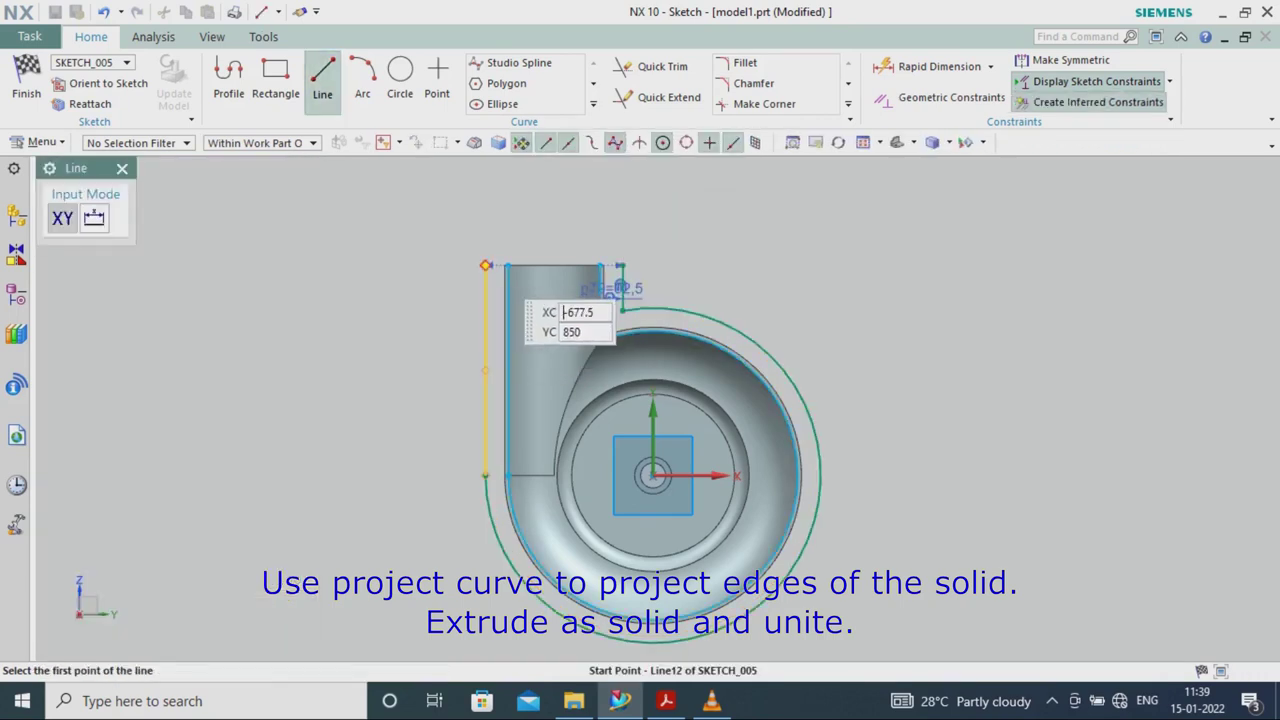
key("Escape")
scroll(556, 278, "up", 5)
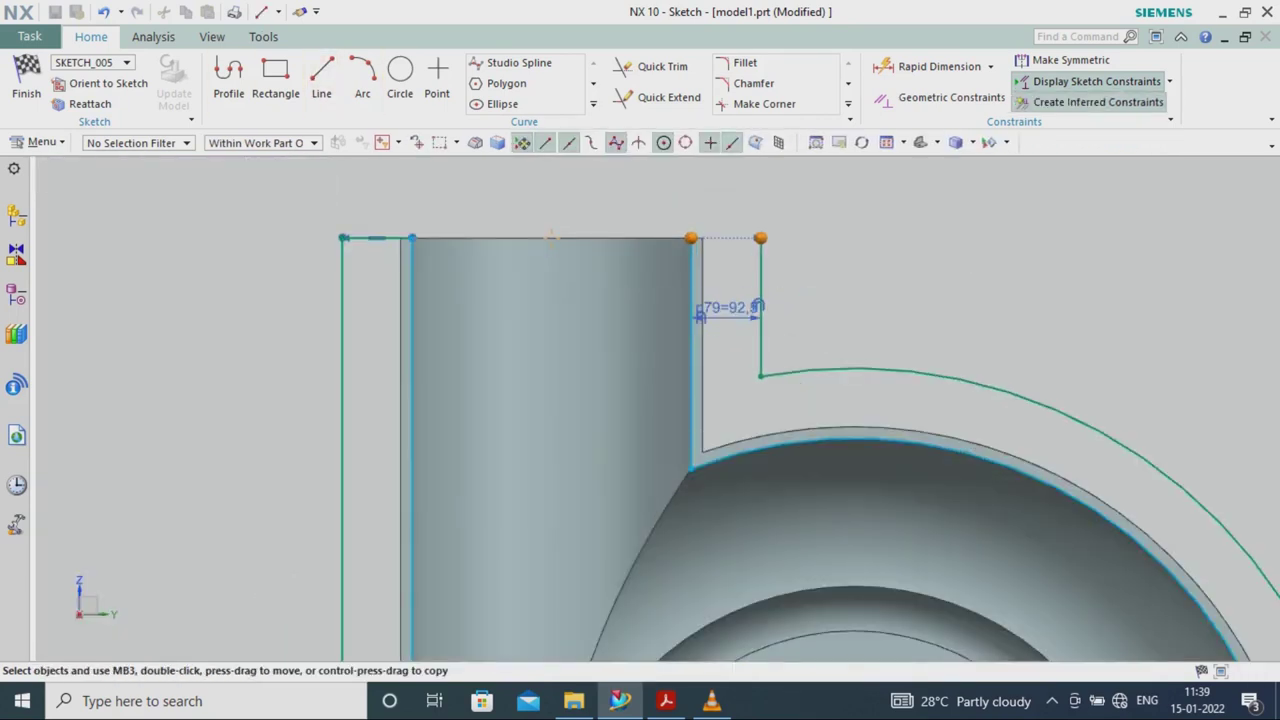
key("l")
left_click(760, 238)
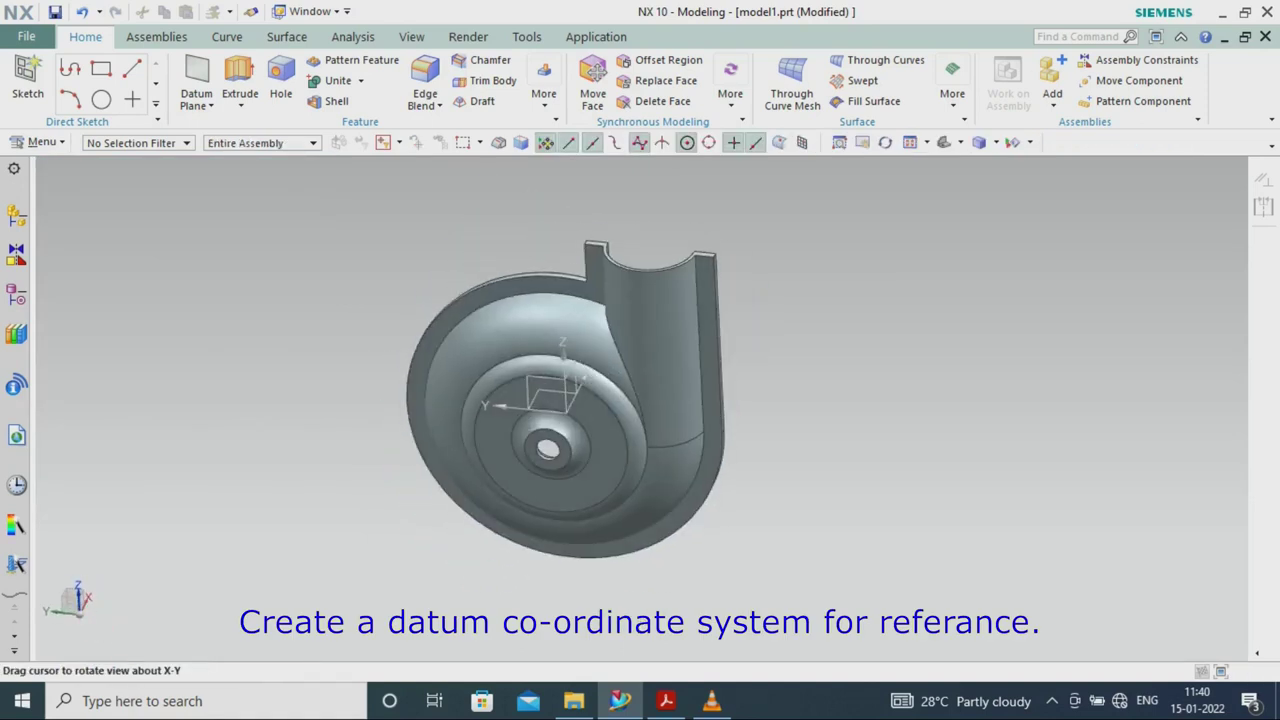
Create a datum coordinate system at the top of the outlet.
scroll(560, 400, "down", 3)
left_click(197, 100)
left_click(214, 169)
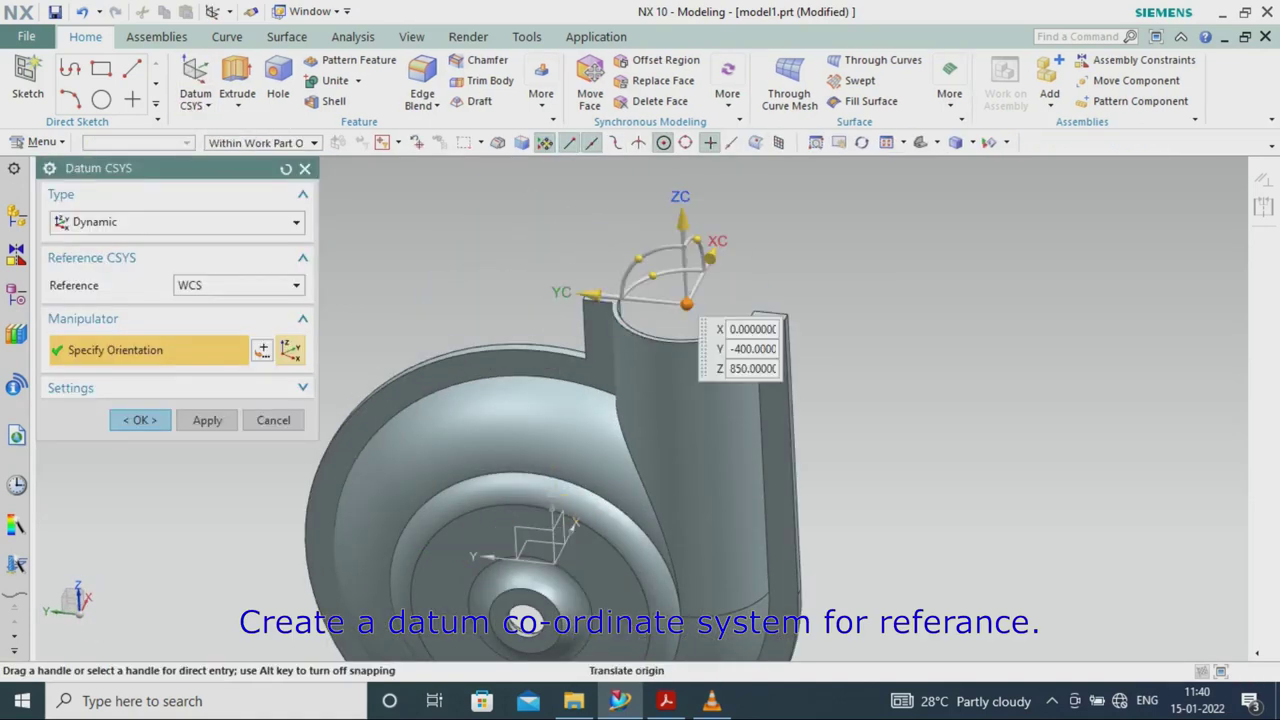
left_click(140, 420)
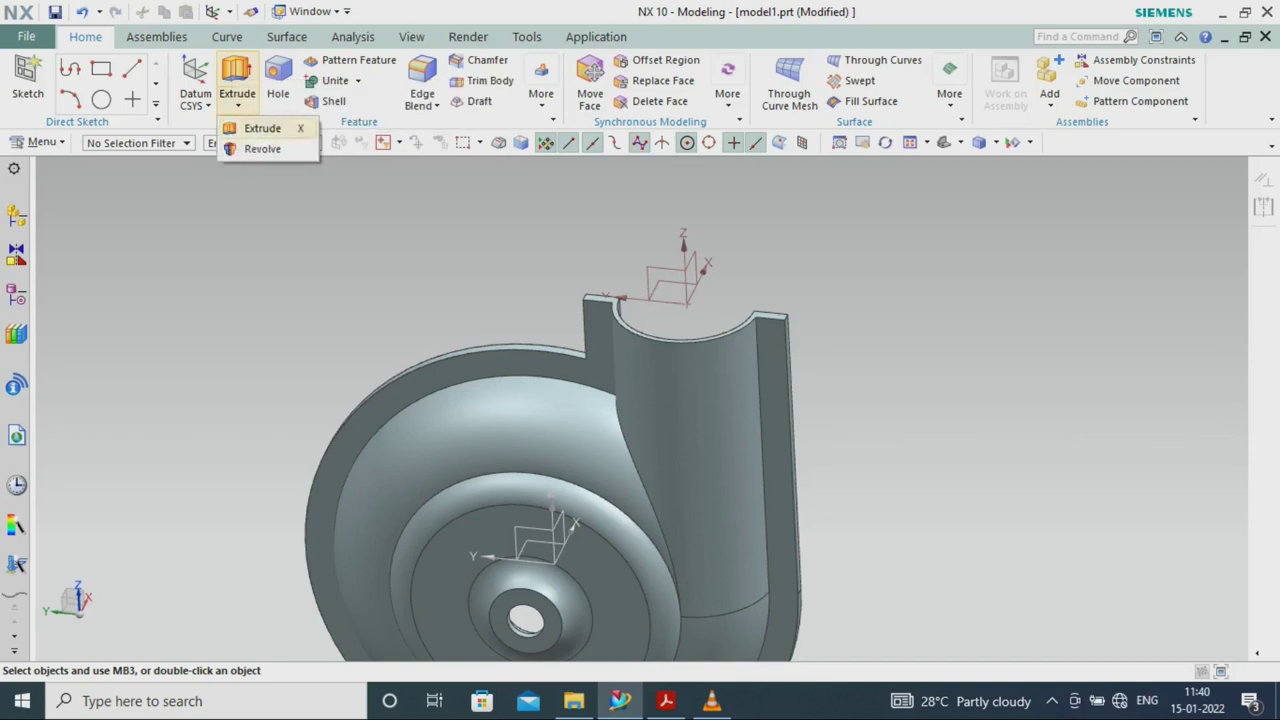
Start a revolve sketch on the new datum plane and draw the flange rectangle.
left_click(262, 148)
left_click(665, 265)
key("r")
left_click(720, 431)
left_click(813, 392)
key("Escape")
Dimension the flange rectangle 40 tall and 375 from the axis.
double_click(846, 410)
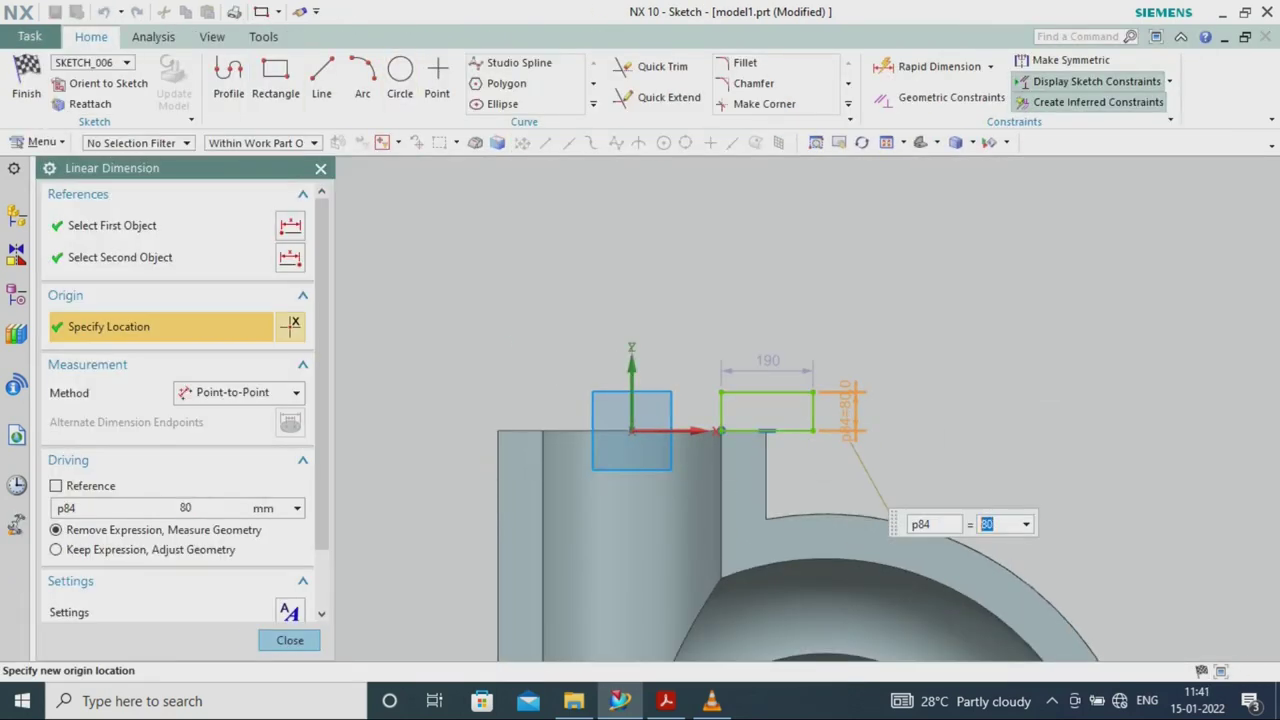
key("Escape")
left_click(665, 700)
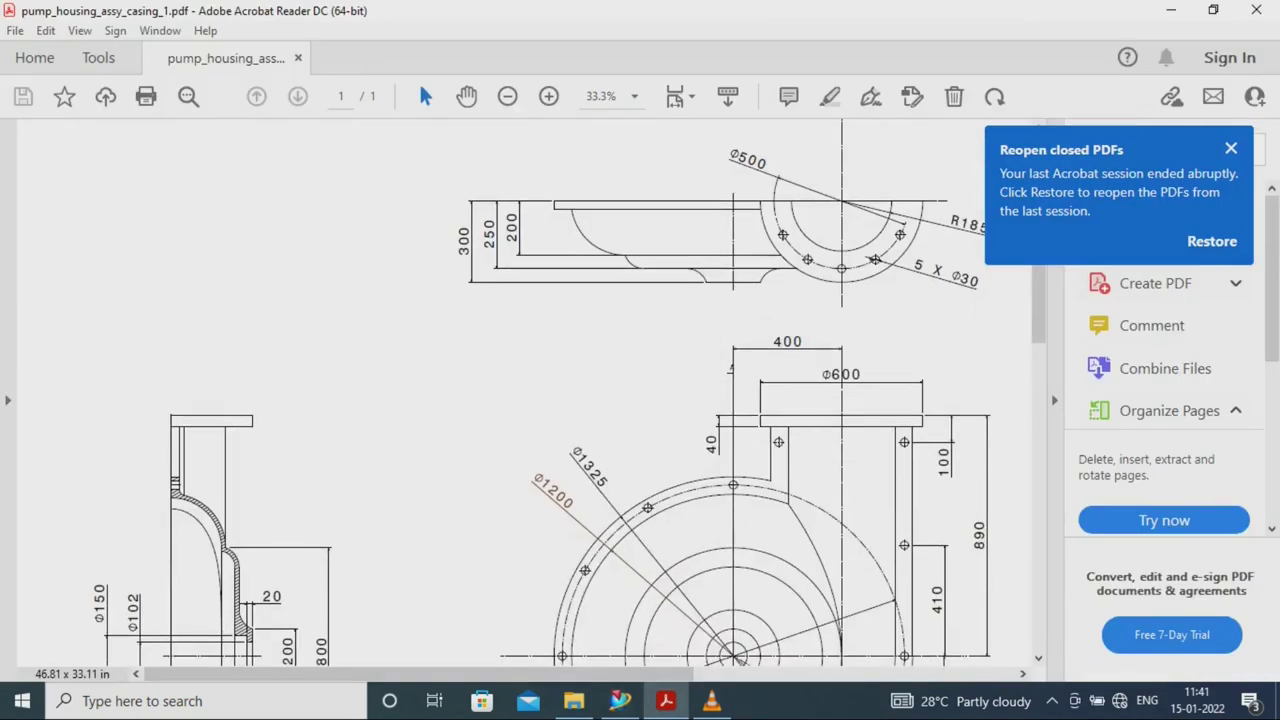
left_click(620, 700)
left_click(939, 66)
left_click(813, 420)
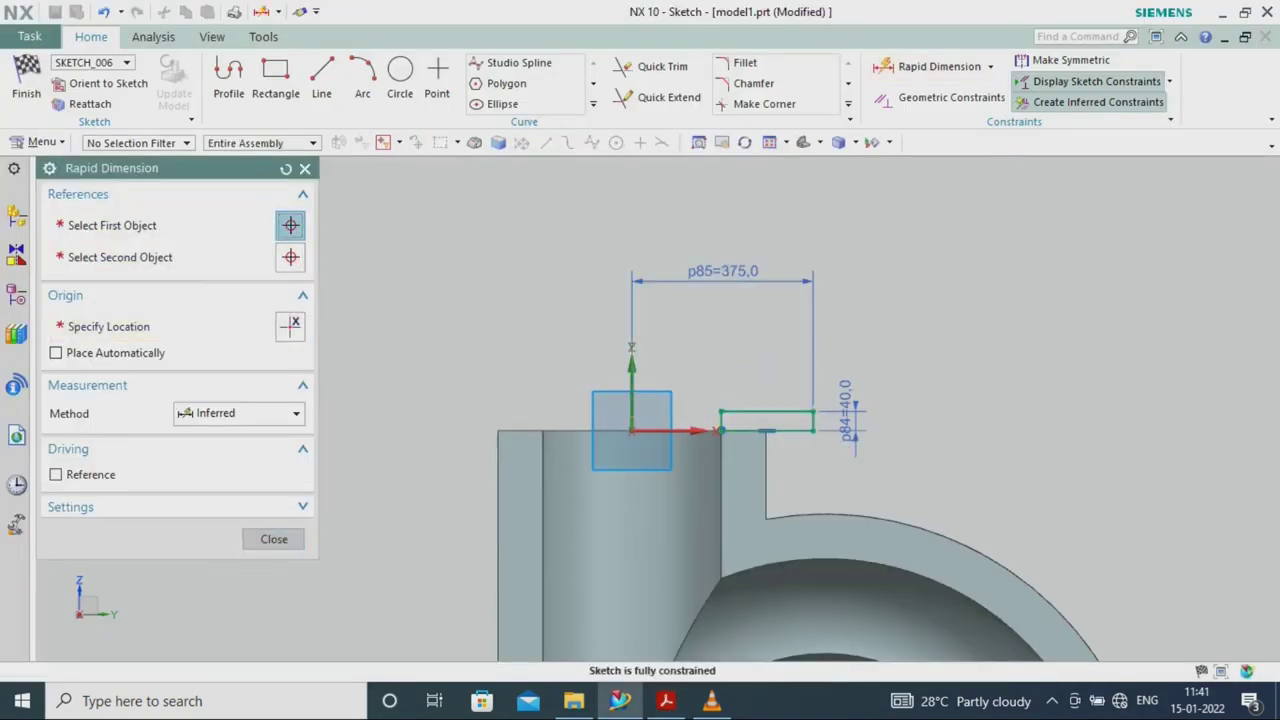
double_click(723, 271)
key("Return")
Revolve the rectangle 360° about the outlet's circular edge, uniting it with the casing.
left_click(27, 80)
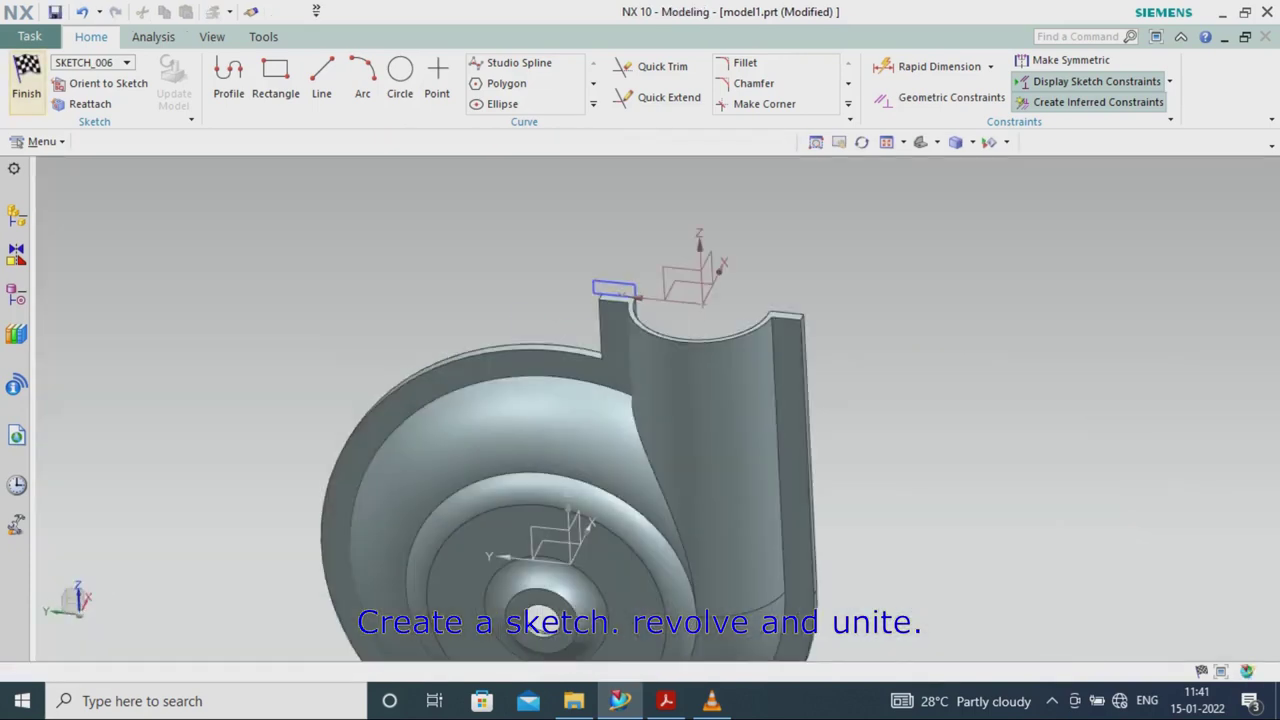
left_click(765, 330)
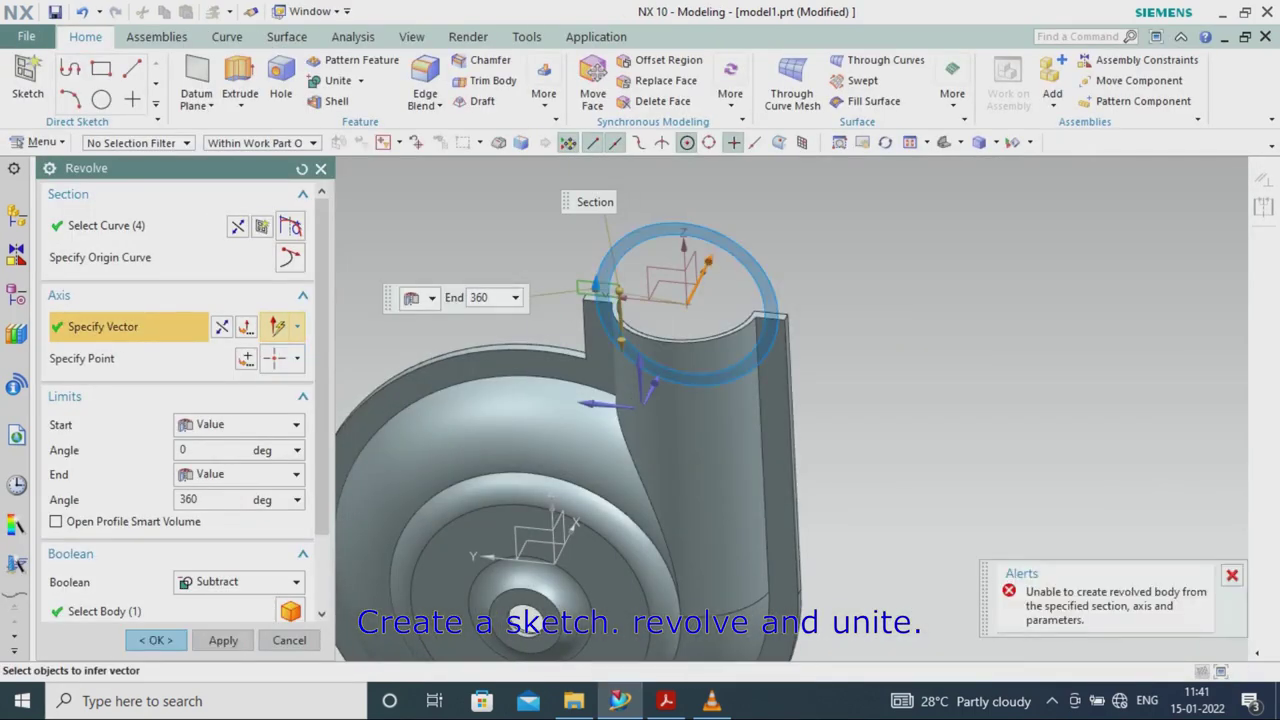
key("Return")
key("Return")
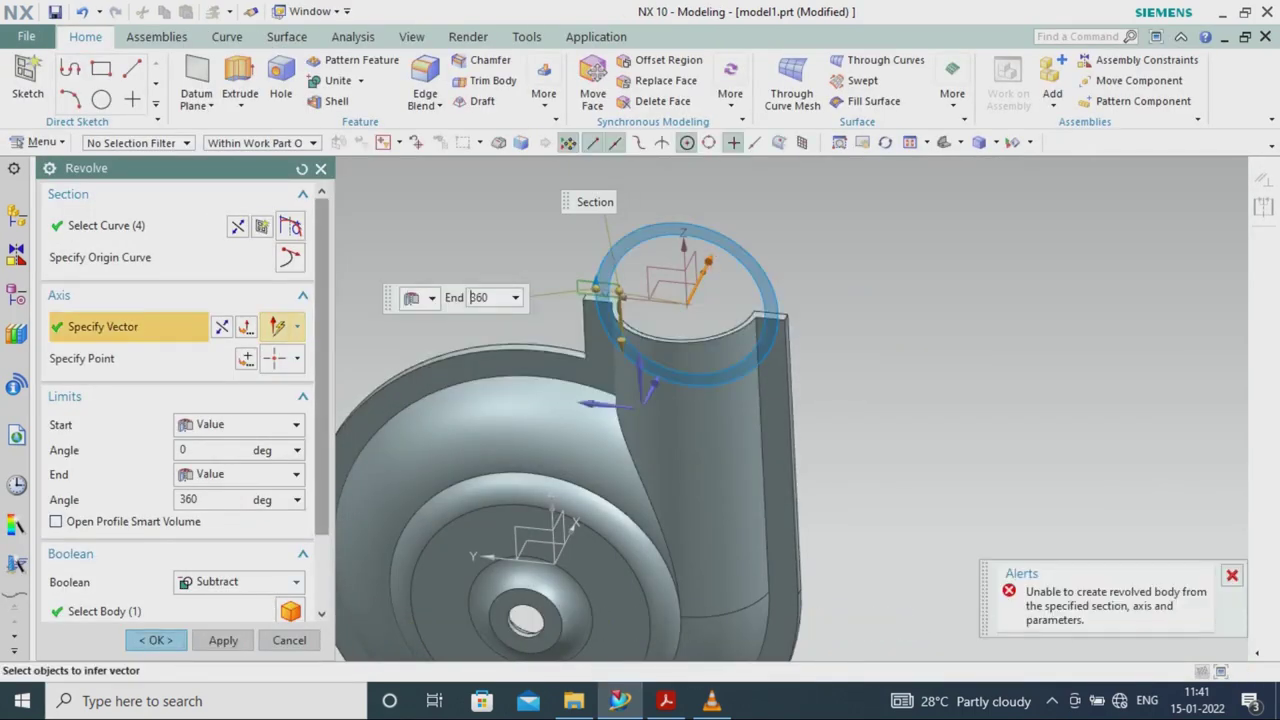
key("Up")
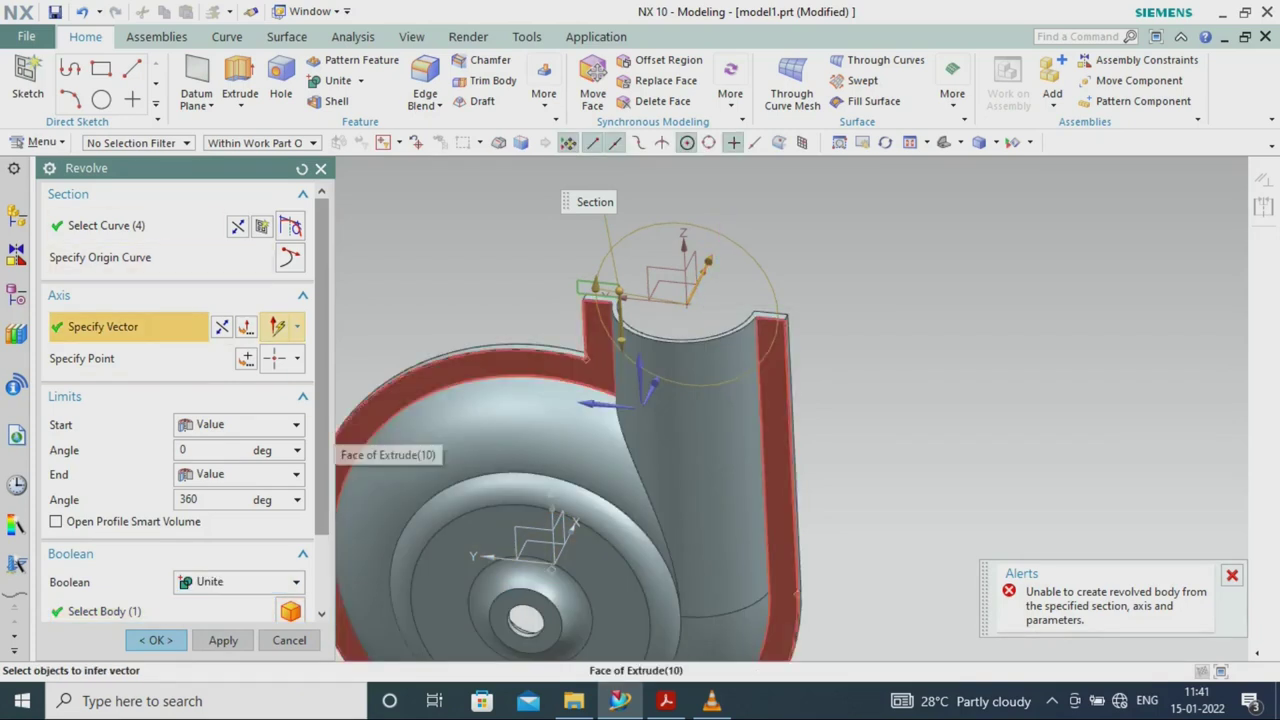
middle_click_drag(600, 400, 560, 430)
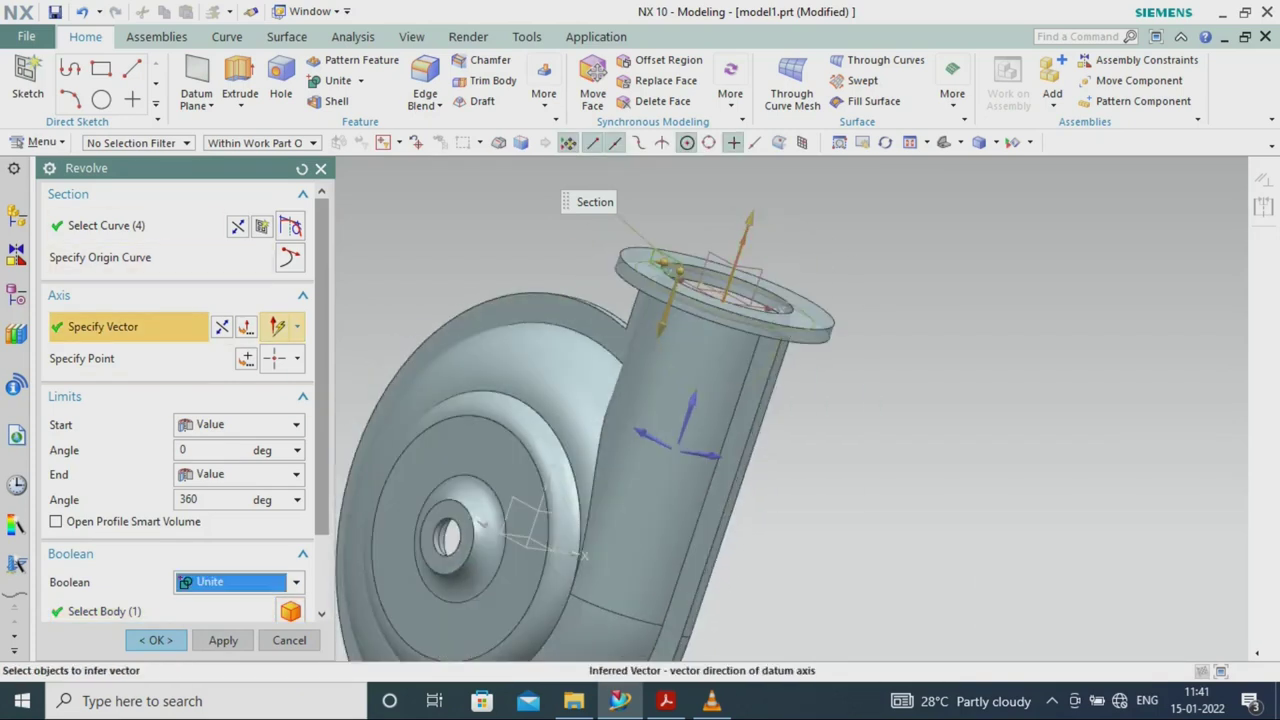
left_click(214, 499)
type("180")
key("Return")
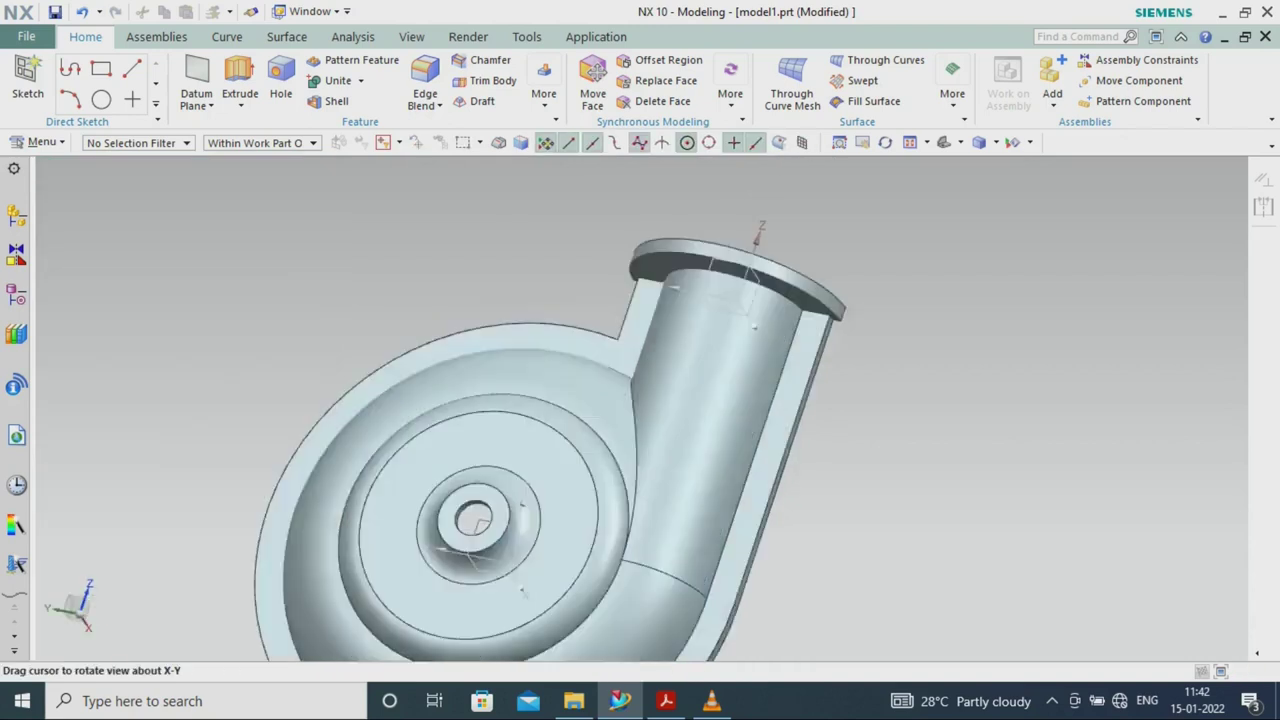
mouse_move(640, 400)
middle_mouse_down()
mouse_move(600, 450)
mouse_move(620, 380)
mouse_move(640, 420)
middle_mouse_up()
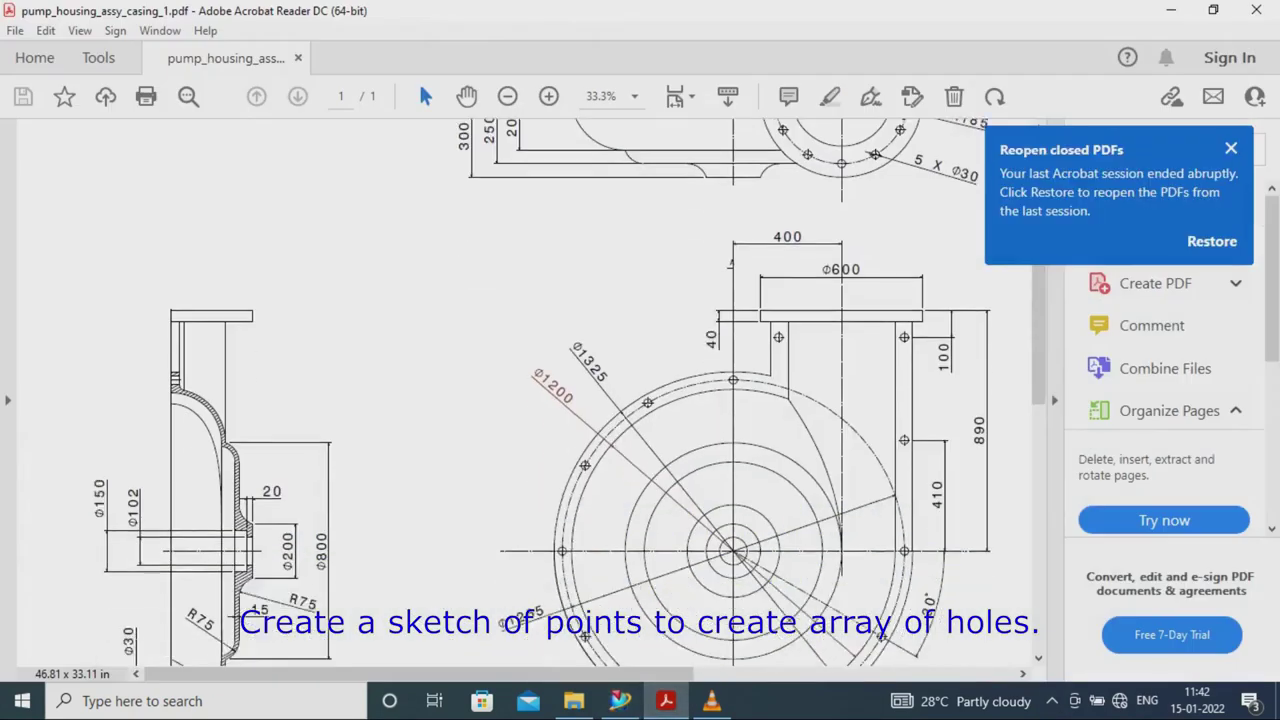
Sketch a bolt point on the casing's flat face, 632.5 from the hub centre.
scroll(525, 390, "down", 3)
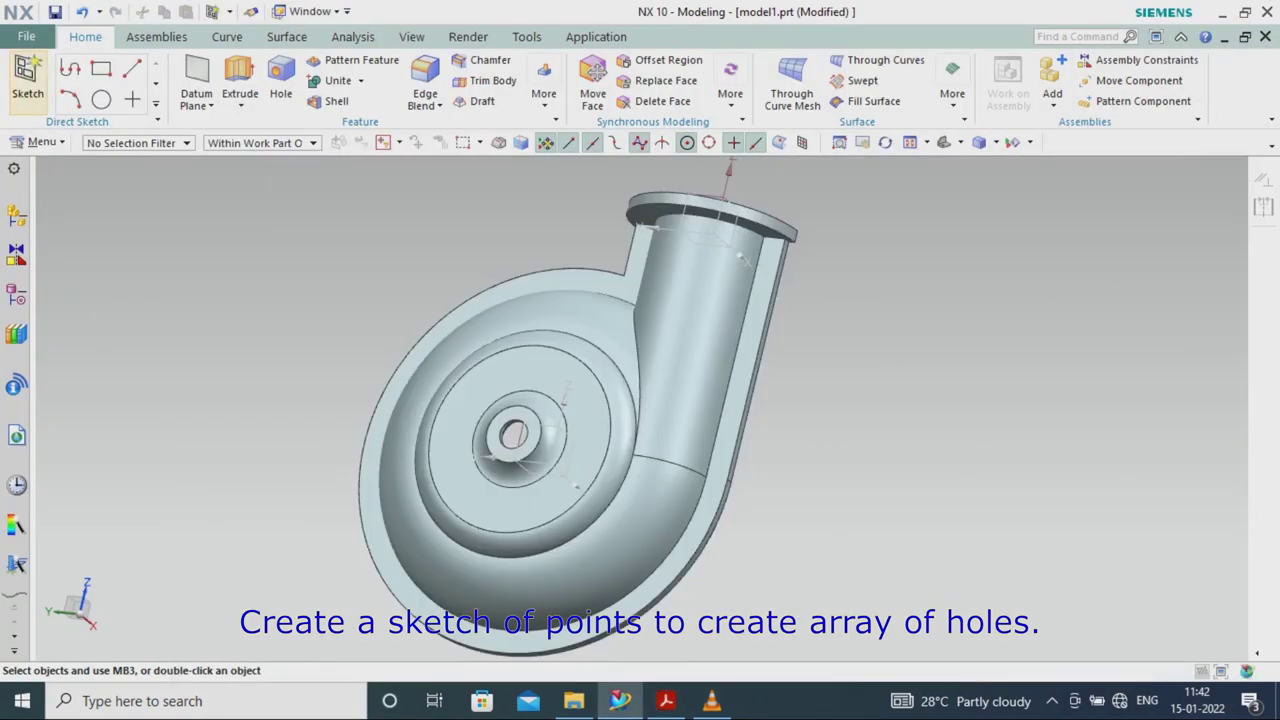
left_click(27, 80)
left_click(714, 455)
middle_click(714, 455)
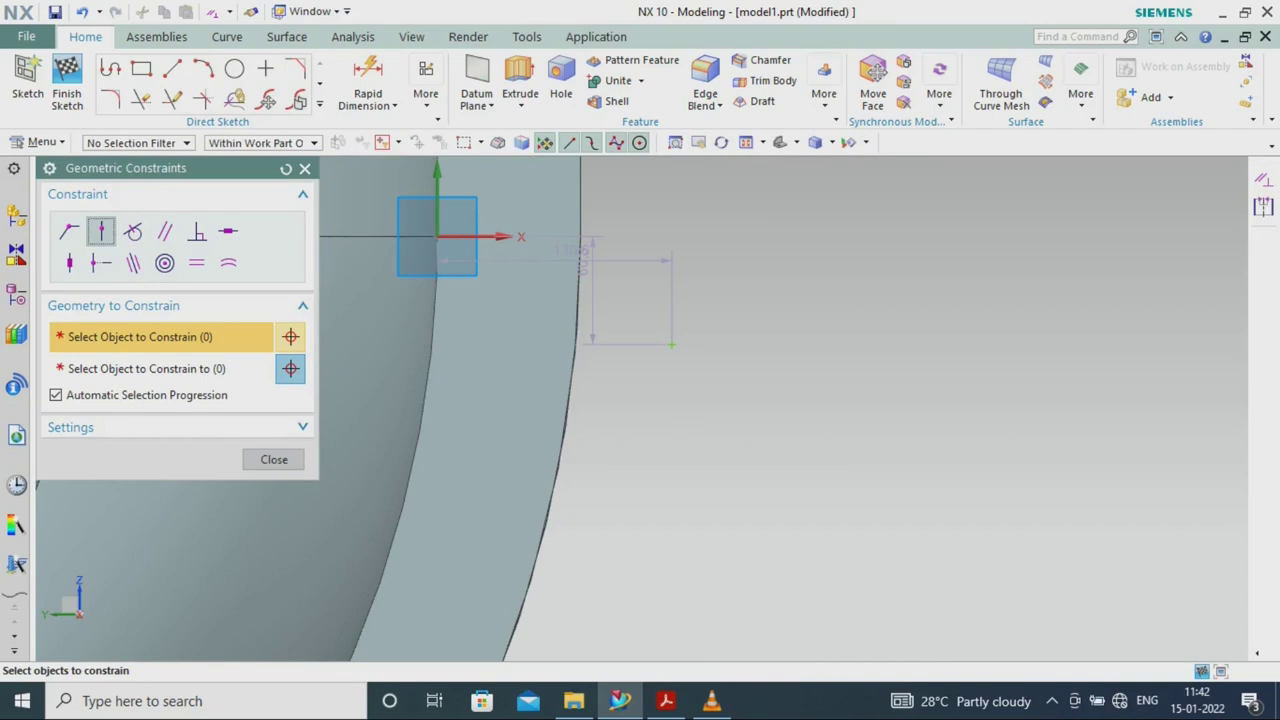
scroll(670, 400, "down", 3)
key("Escape")
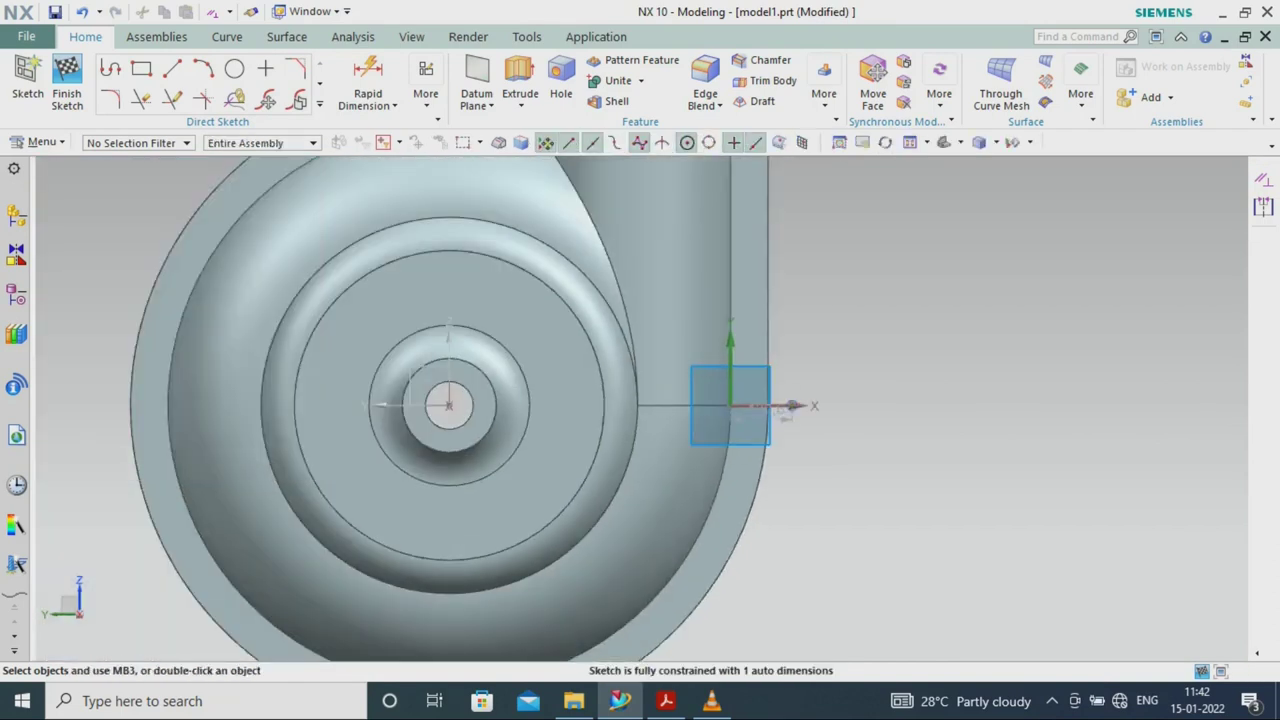
left_click(367, 80)
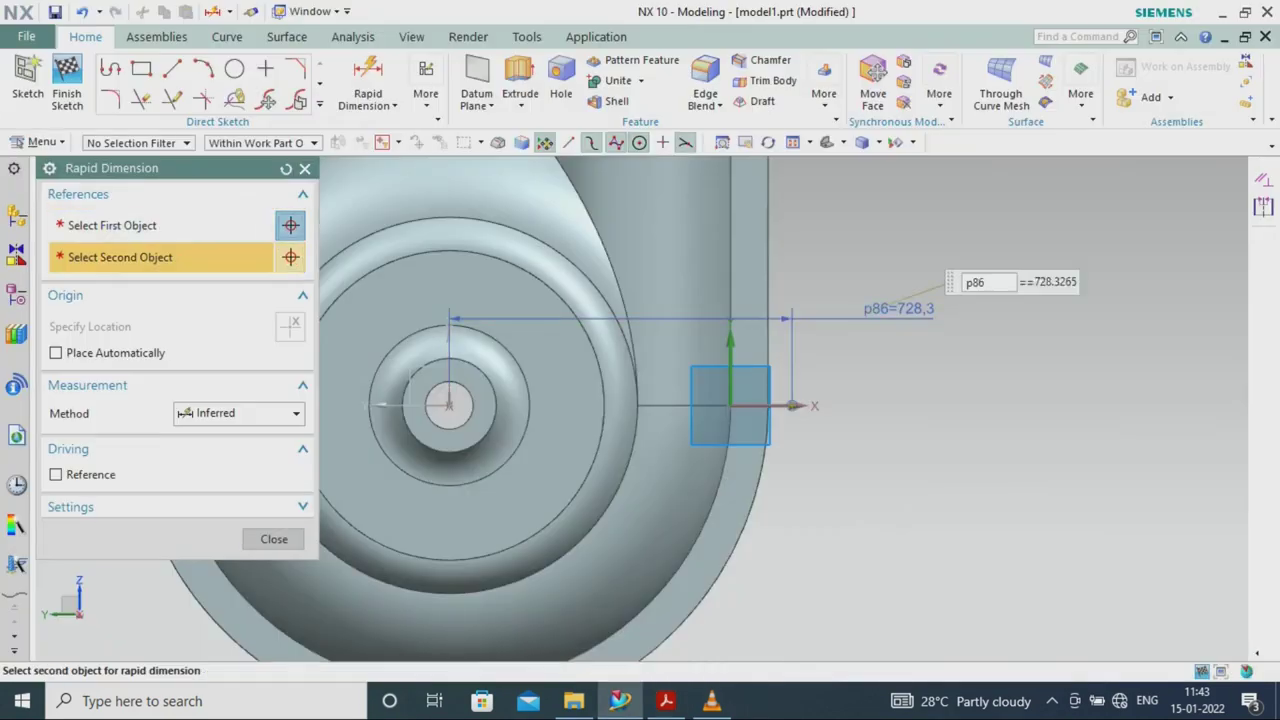
type("12")
left_click(274, 539)
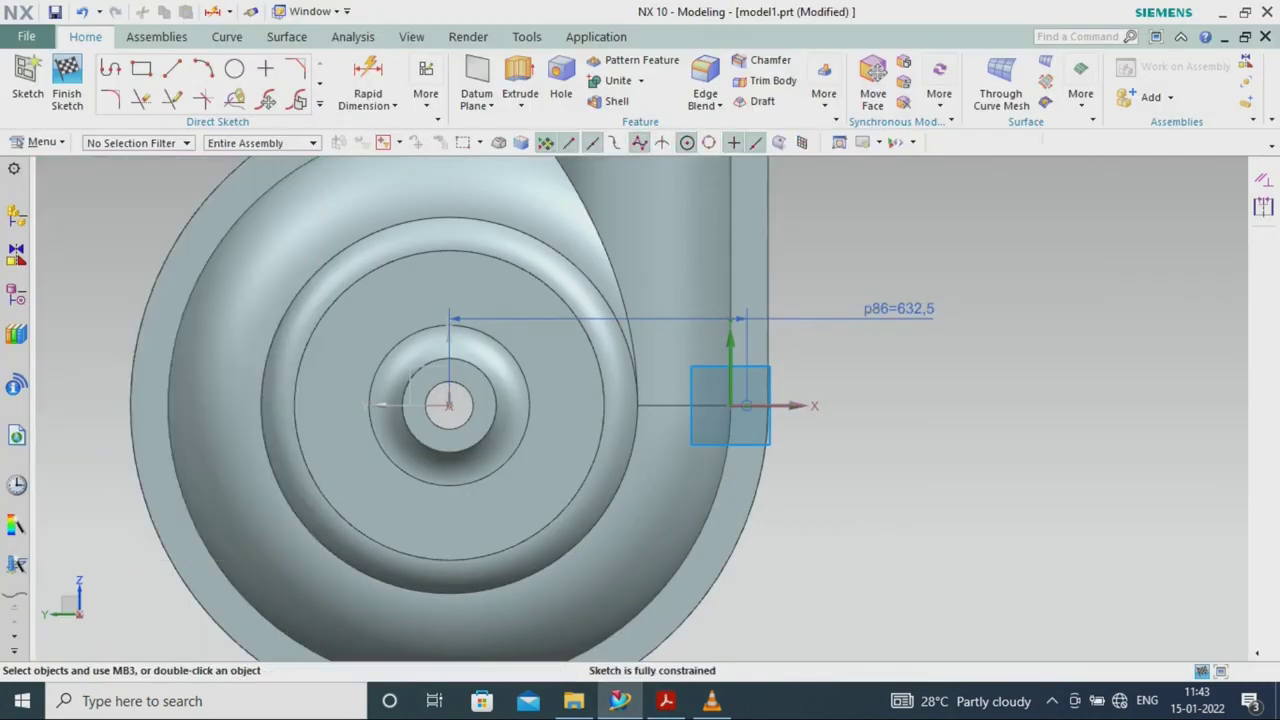
left_click(67, 85)
Start a Pattern Curve of the sketch point from the sketch curve gallery.
left_click(544, 93)
left_click(439, 105)
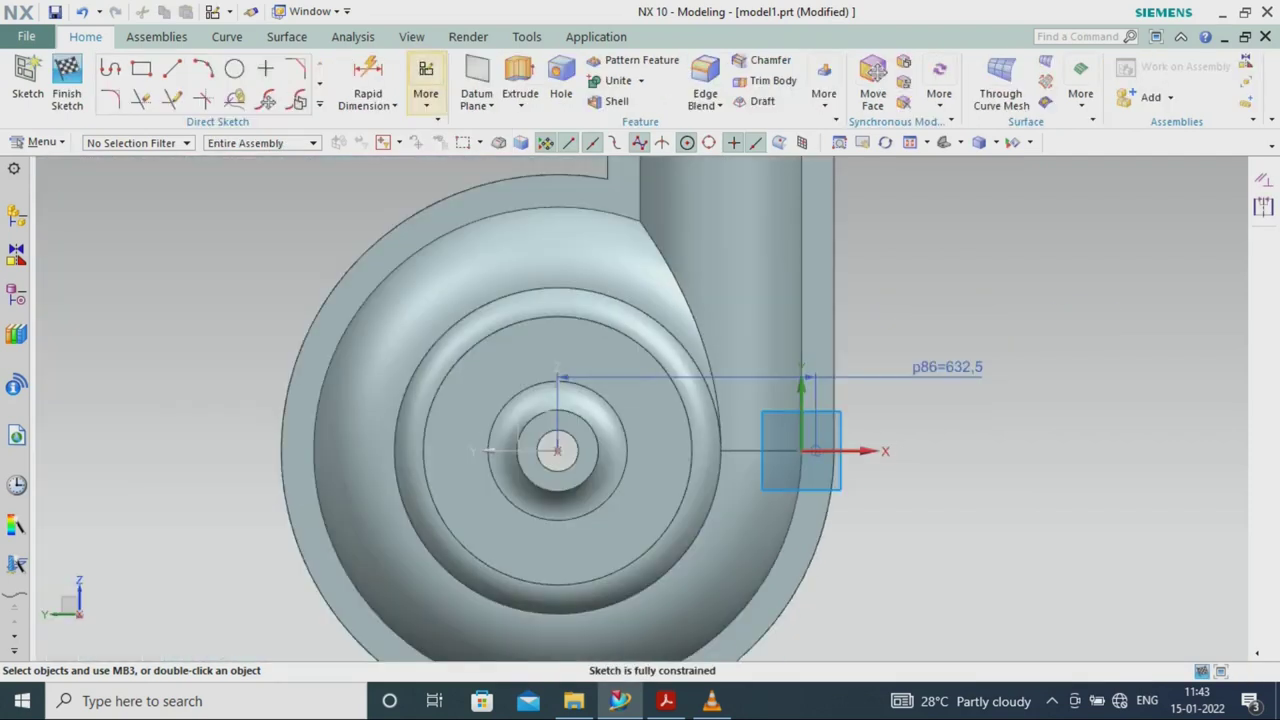
left_click(425, 93)
left_click(319, 104)
left_click(173, 221)
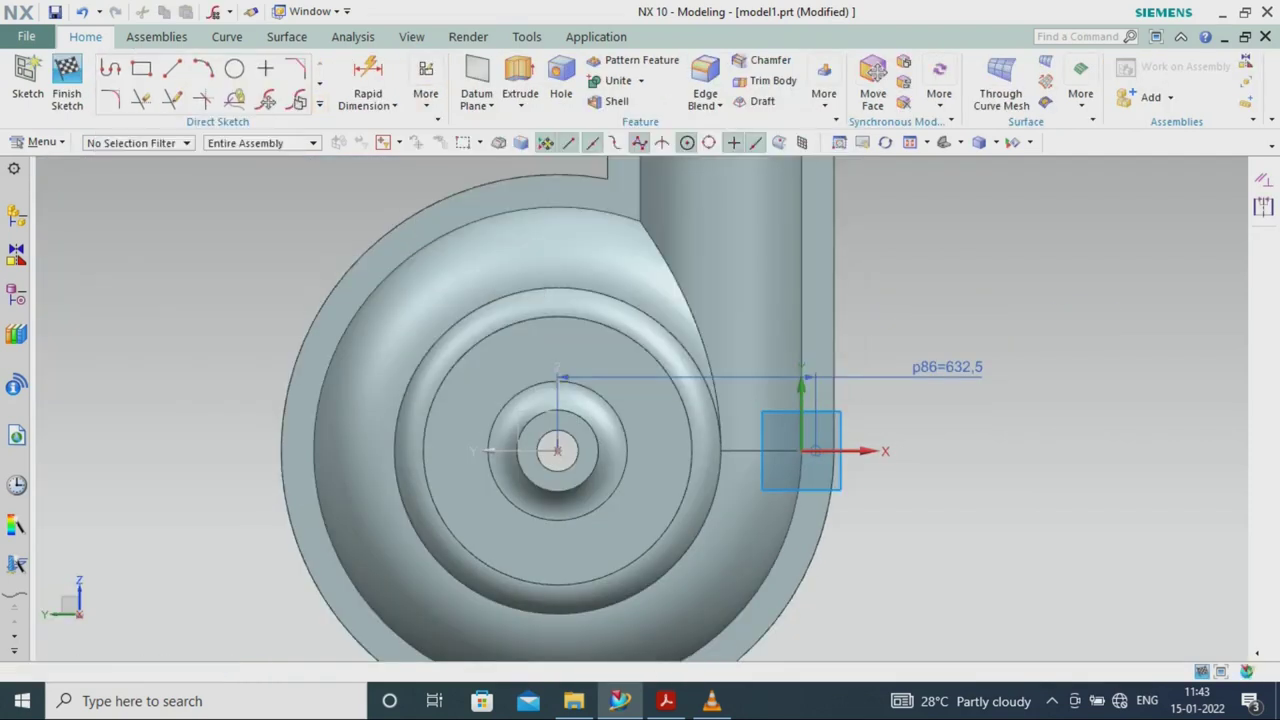
Pattern the bolt point circularly around the hub centre.
middle_click(893, 468)
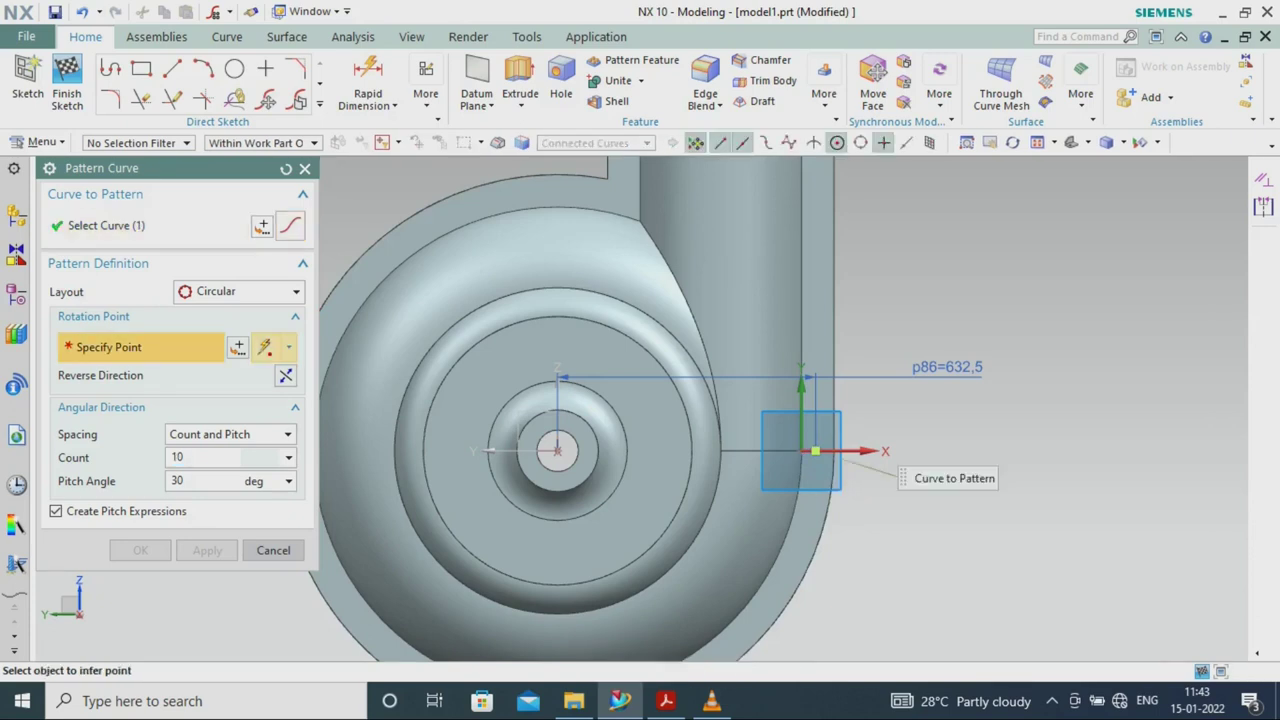
middle_click(793, 322)
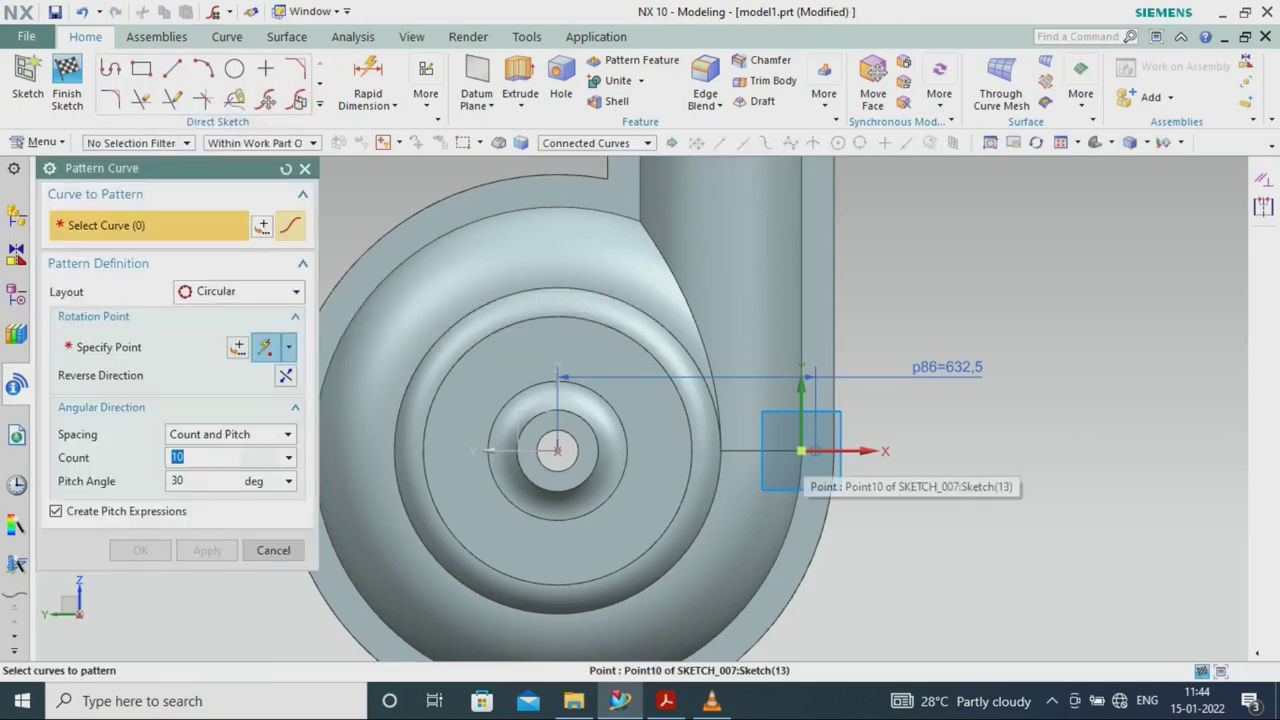
left_click(591, 466)
middle_click(915, 422)
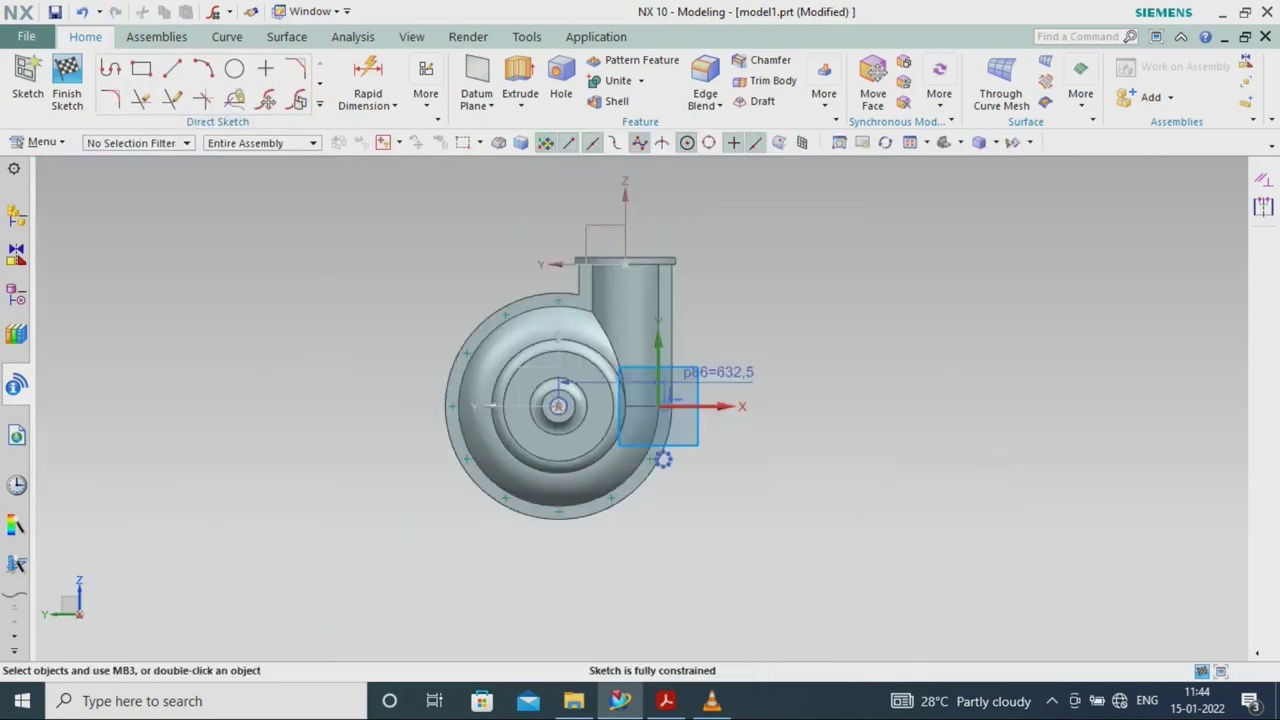
Draw a vertical line beside the outlet.
scroll(612, 651, "up", 2)
left_click(172, 67)
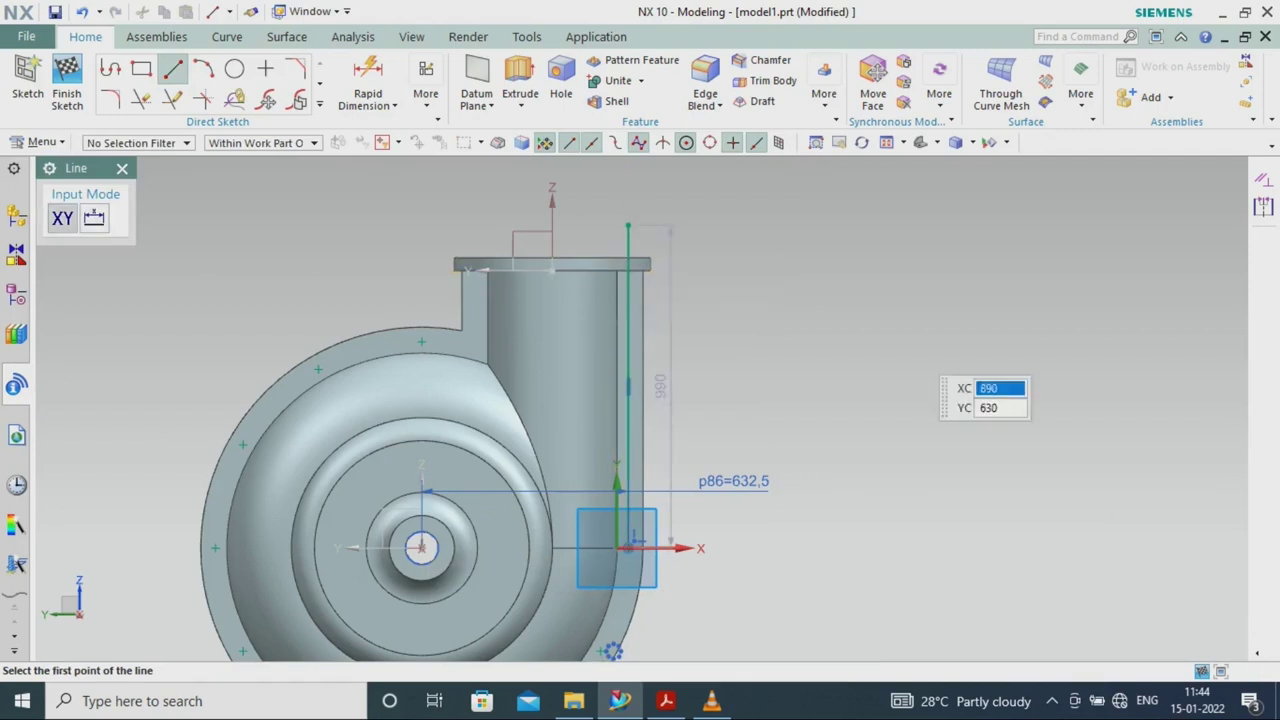
right_click(625, 400)
left_click(700, 466)
scroll(731, 461, "up", 1)
Place points on the vertical line and dimension the lower one 410 from the origin.
scroll(572, 600, "down", 2)
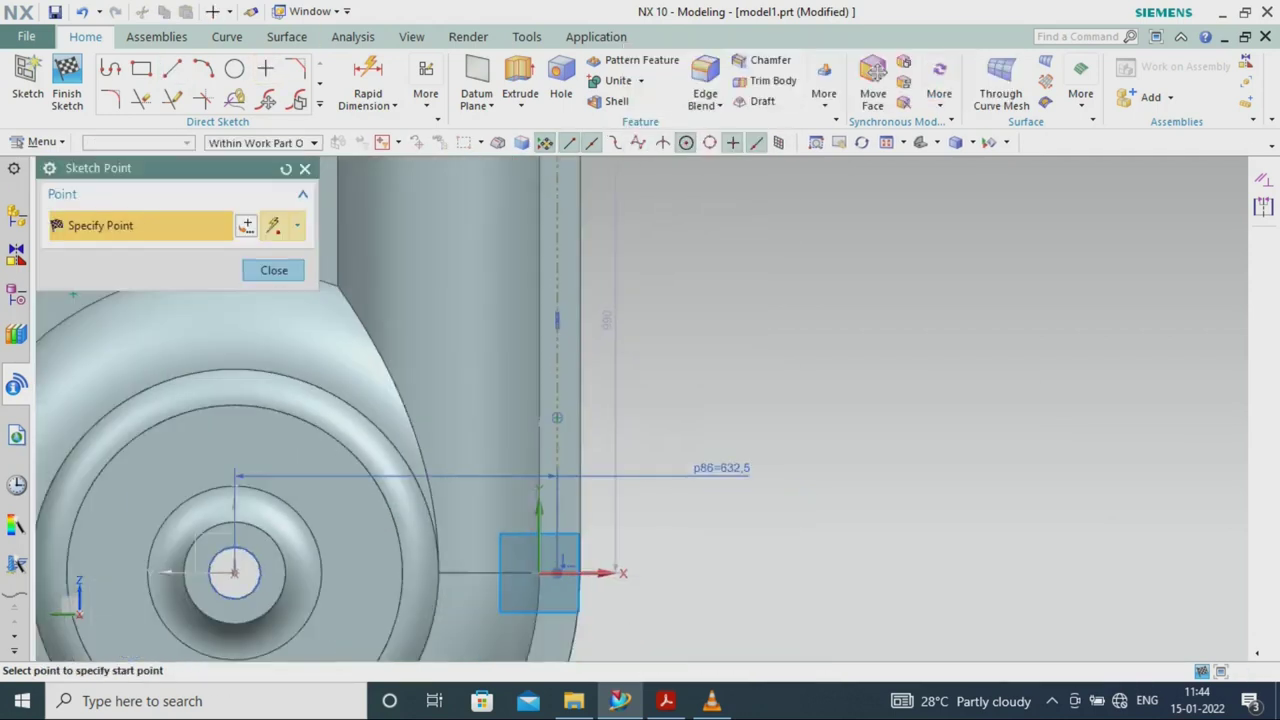
scroll(572, 600, "down", 2)
middle_click(572, 587)
scroll(572, 587, "up", 2)
left_click(368, 80)
left_click(576, 443)
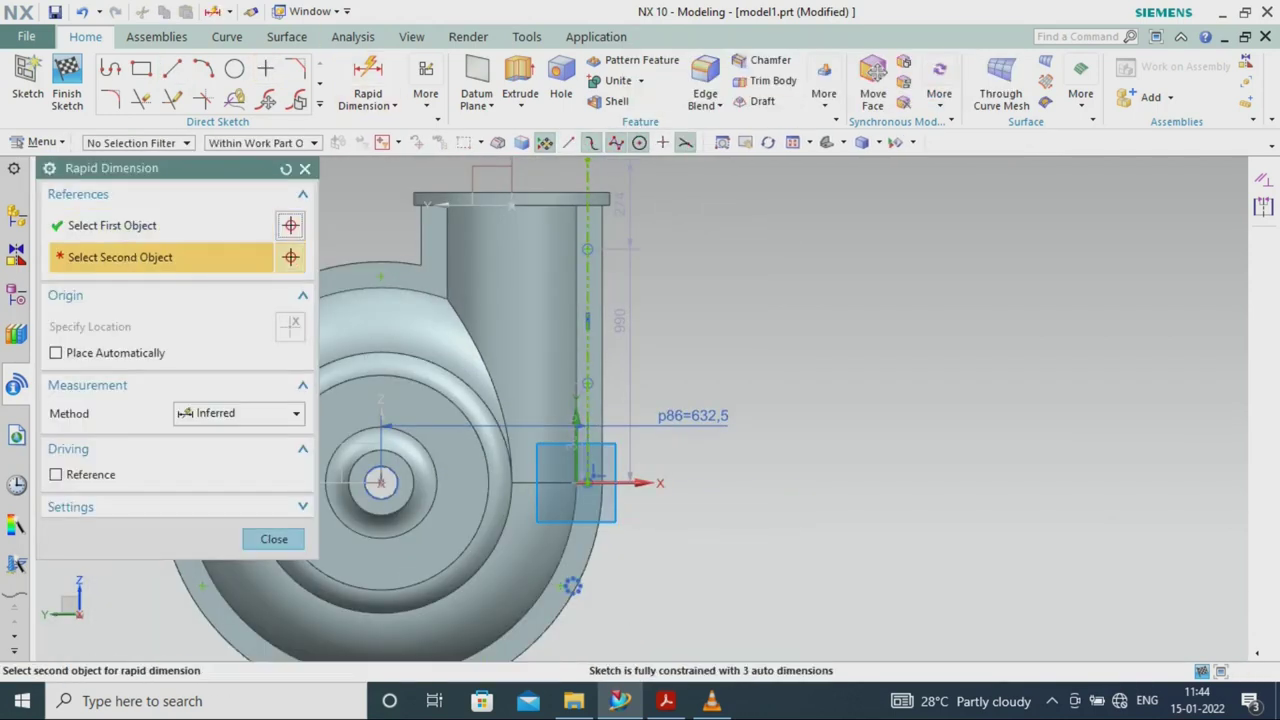
left_click(576, 522)
key("alt+Tab")
key("alt+Tab")
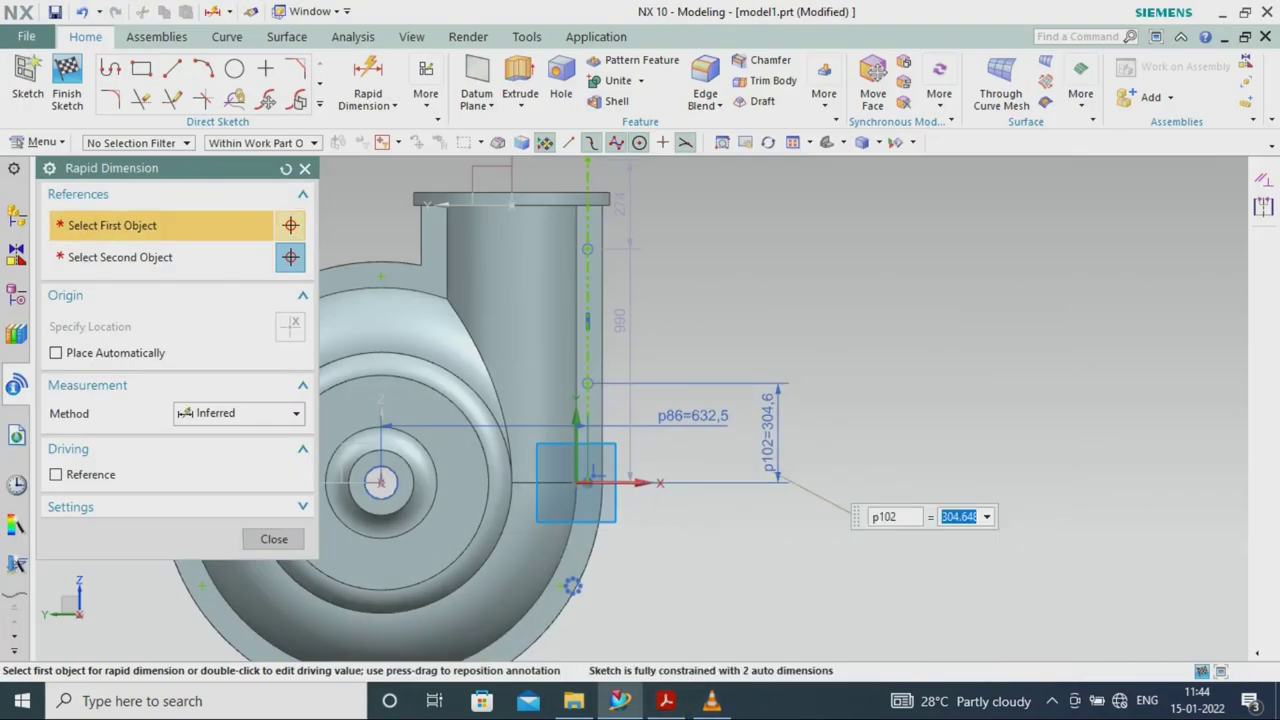
key("Return")
Dimension the upper point 100 from the flange edge.
left_click(368, 80)
left_click(587, 193)
left_click(587, 249)
left_click(750, 220)
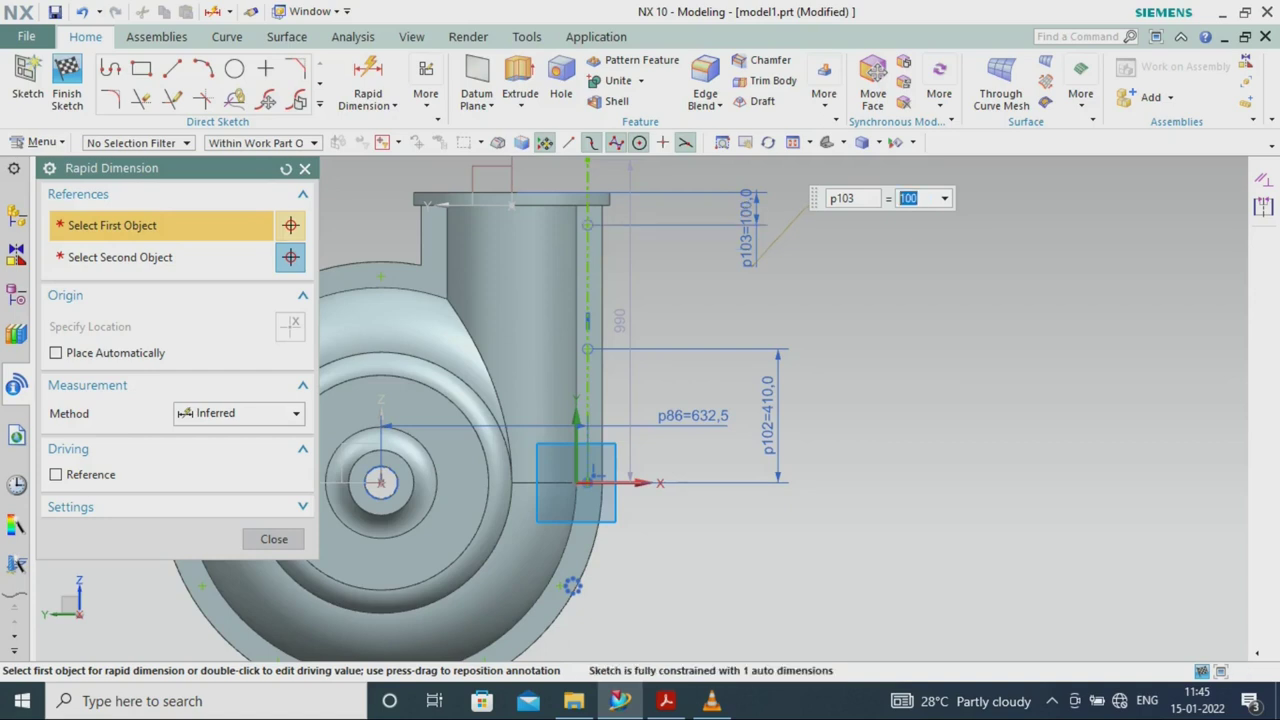
key("Escape")
scroll(460, 410, "down", 1)
Mirror the vertical line and its points across the outlet's centre axis, then finish the sketch.
left_click(320, 103)
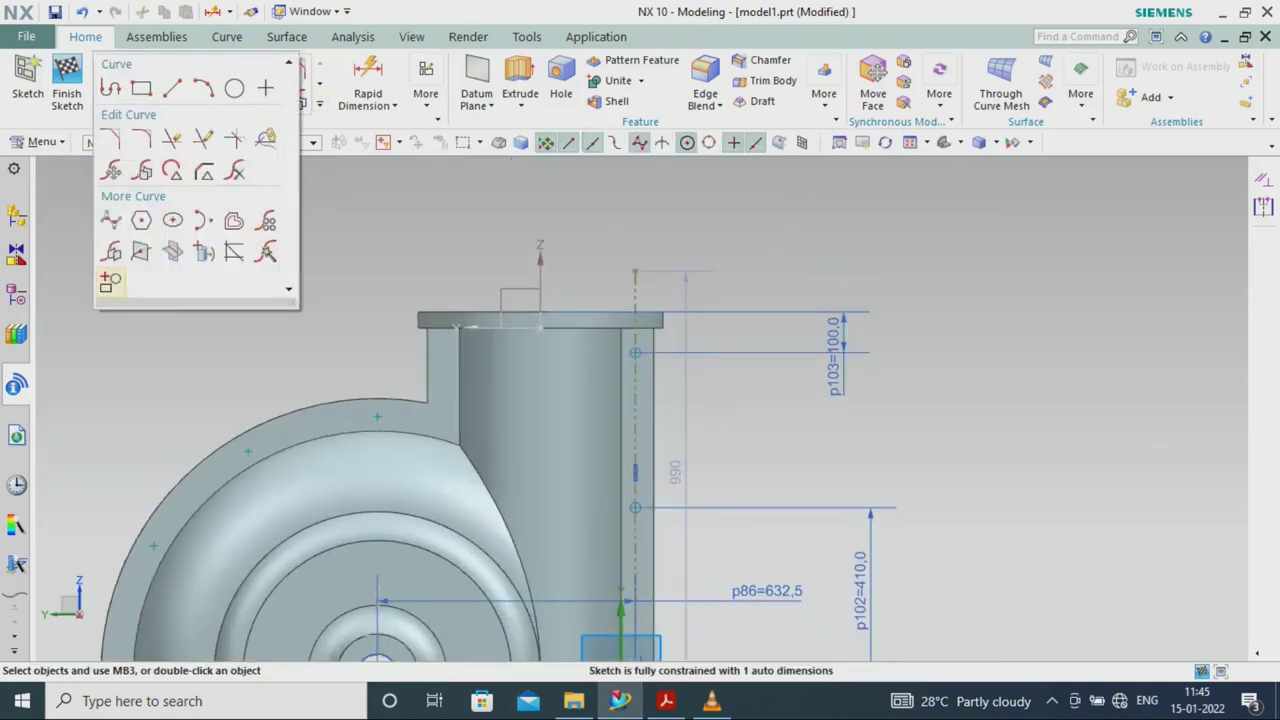
left_click(112, 250)
left_click(630, 378)
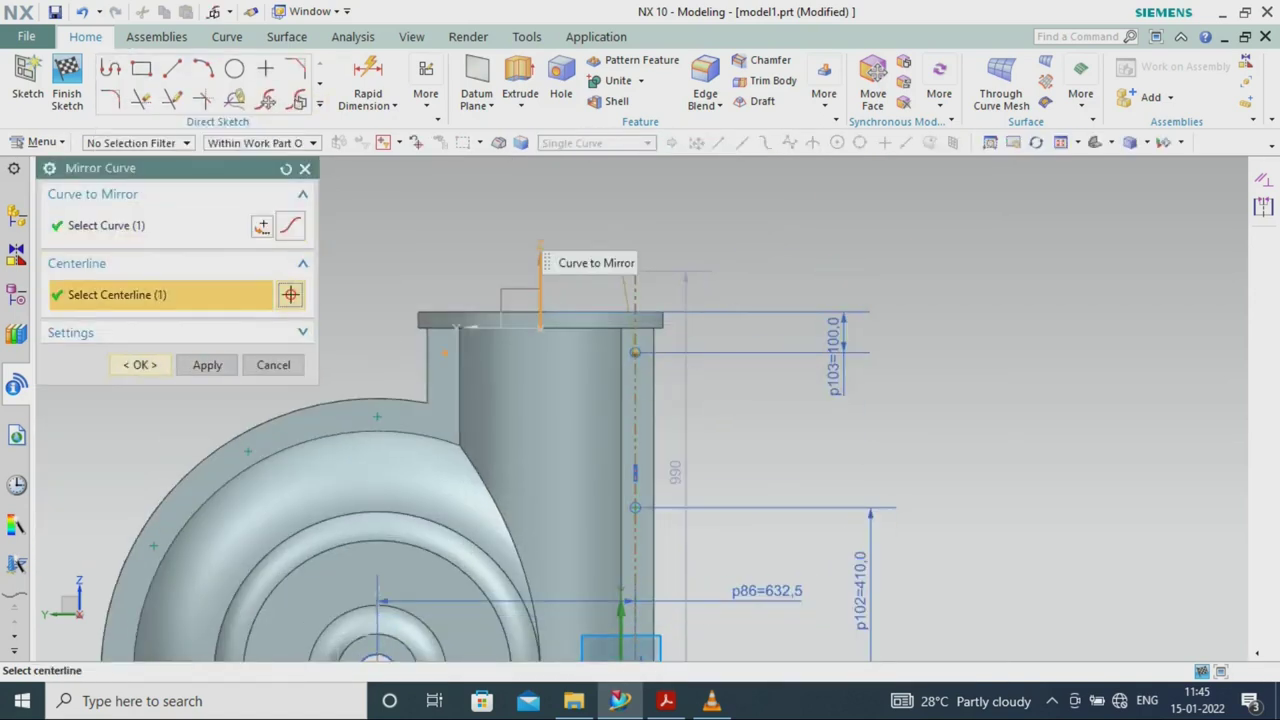
middle_click(540, 255)
left_click(67, 80)
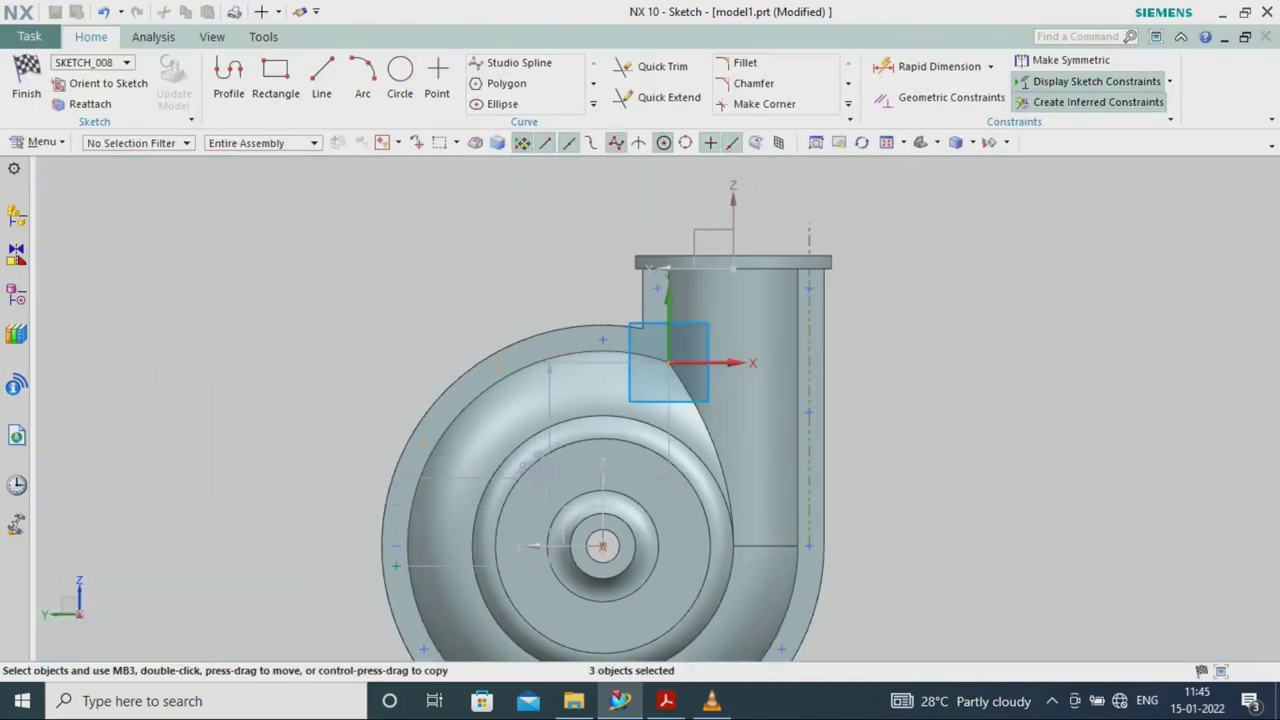
Try constraining a sketch point, then delete the selected sketch objects.
left_click(940, 97)
left_click(694, 368)
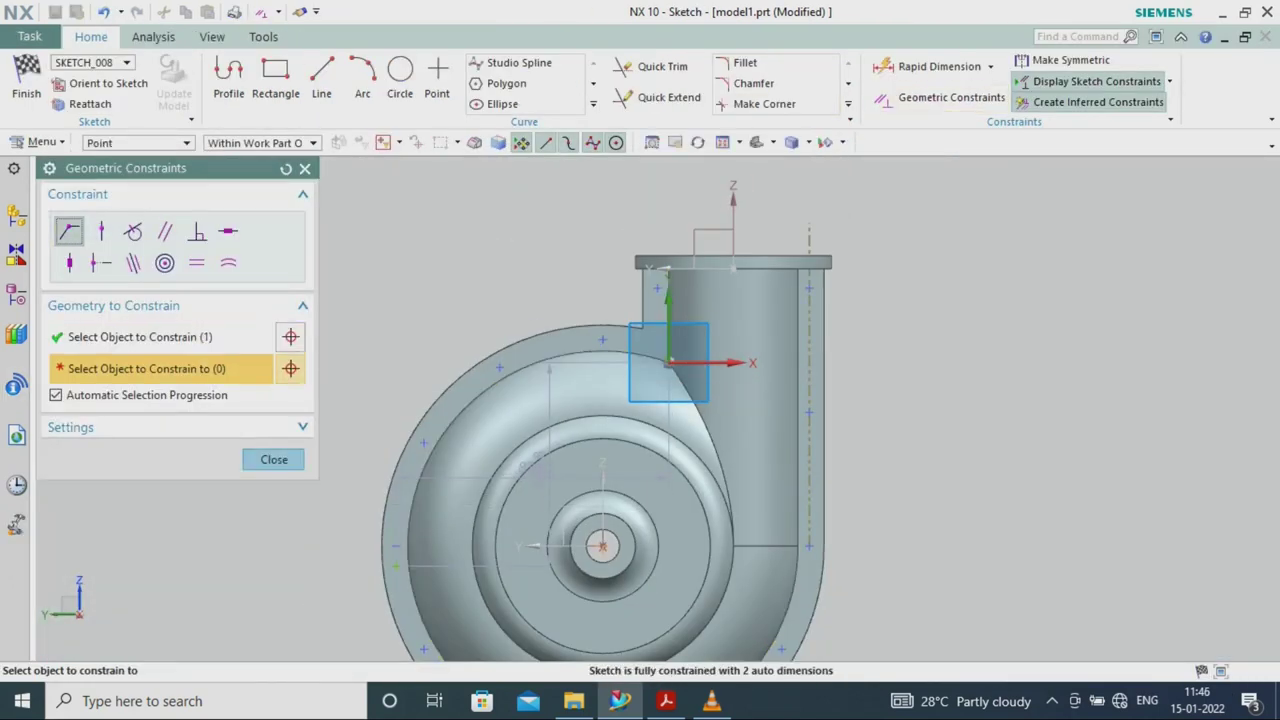
scroll(657, 285, "up", 3)
left_click(274, 459)
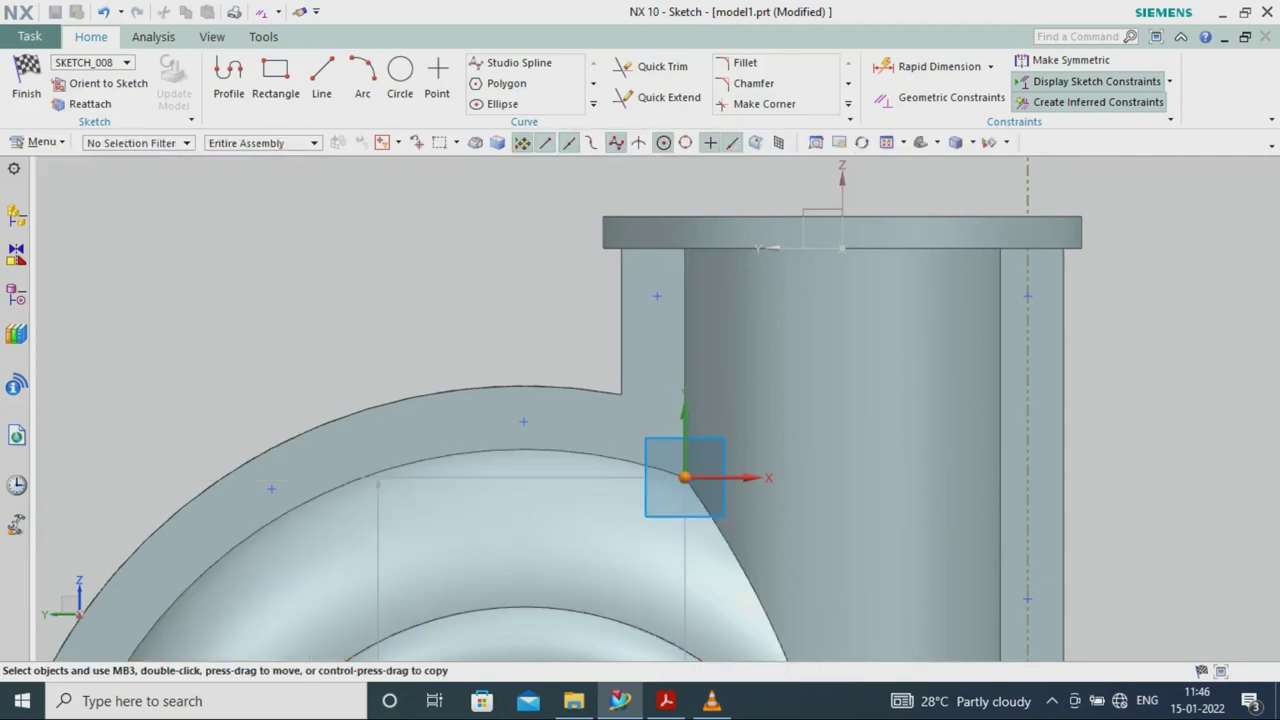
key("Delete")
scroll(395, 252, "down", 5)
key("Escape")
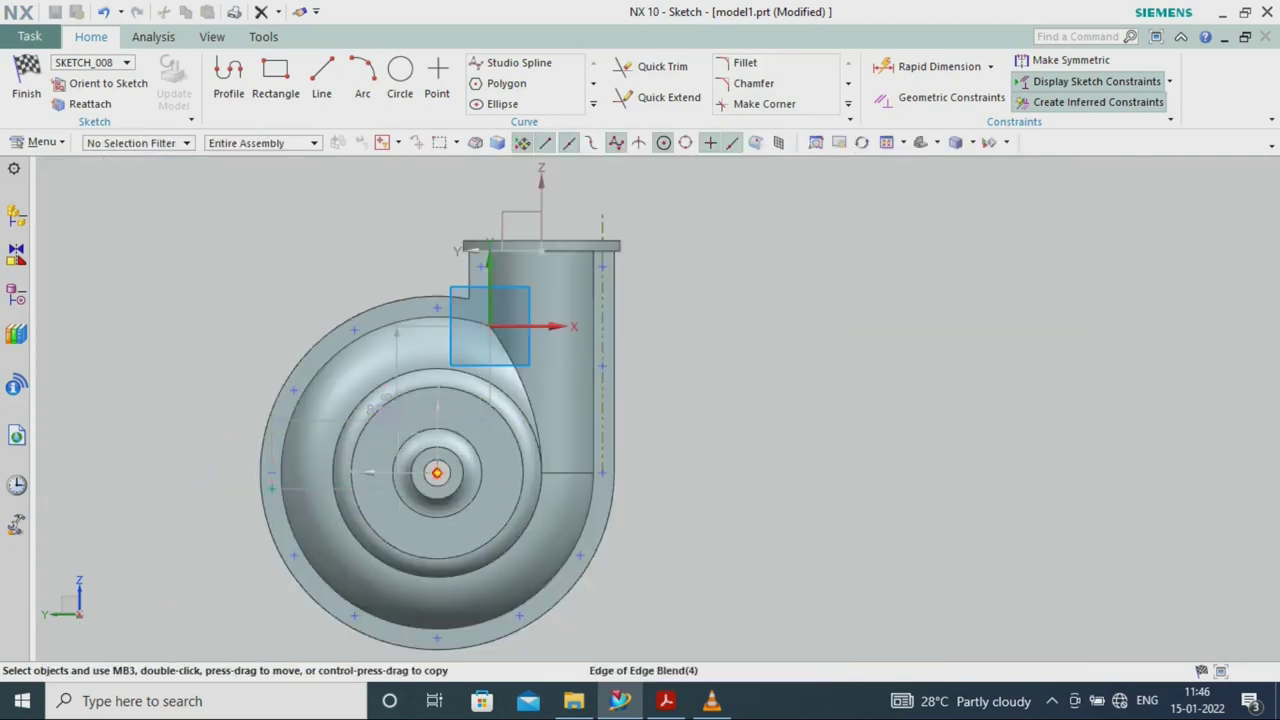
Change the 623.8 dimension to 100, then constrain the hole point onto the flange edge.
double_click(386, 410)
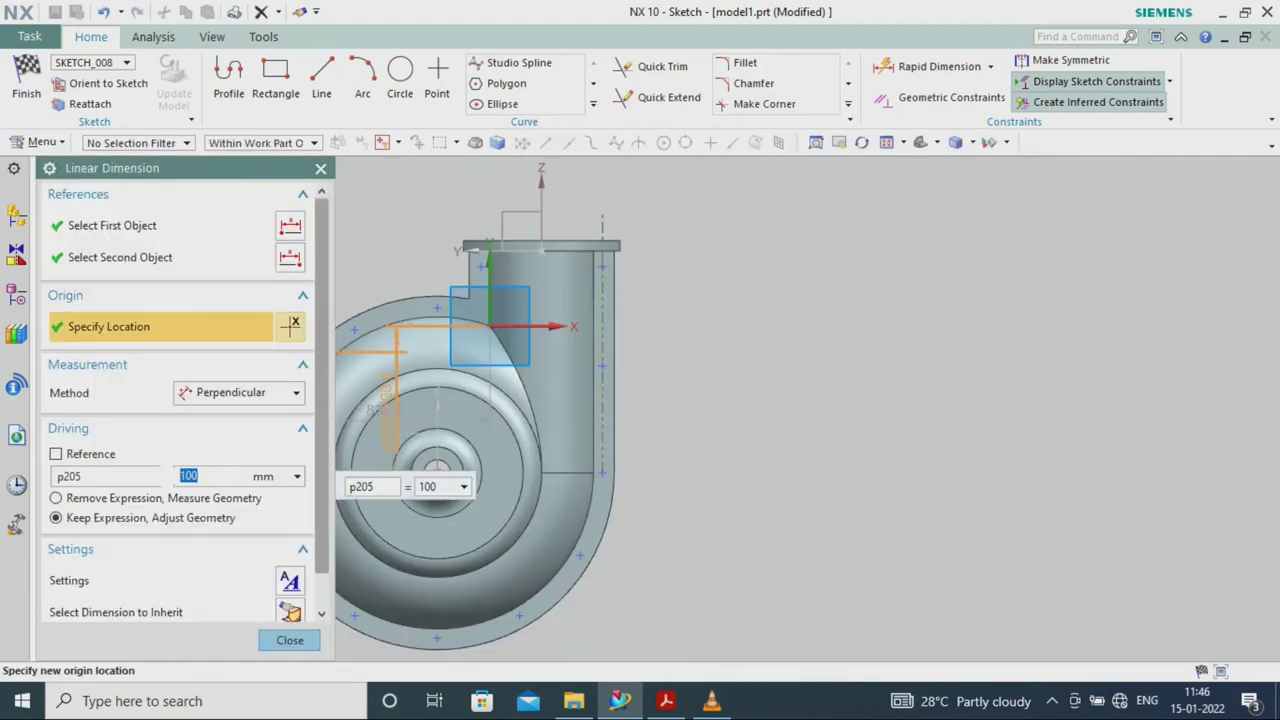
key("Return")
key("Delete")
left_click(640, 386)
left_click(951, 97)
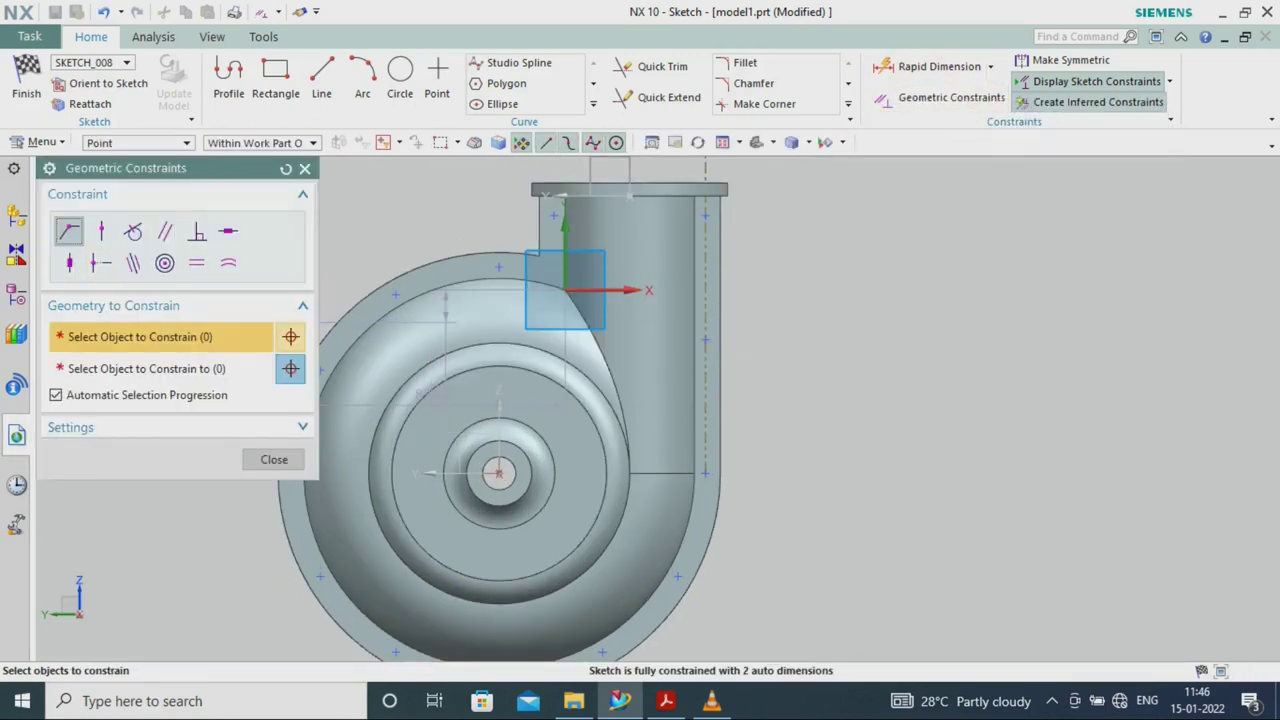
left_click(589, 447)
key("Escape")
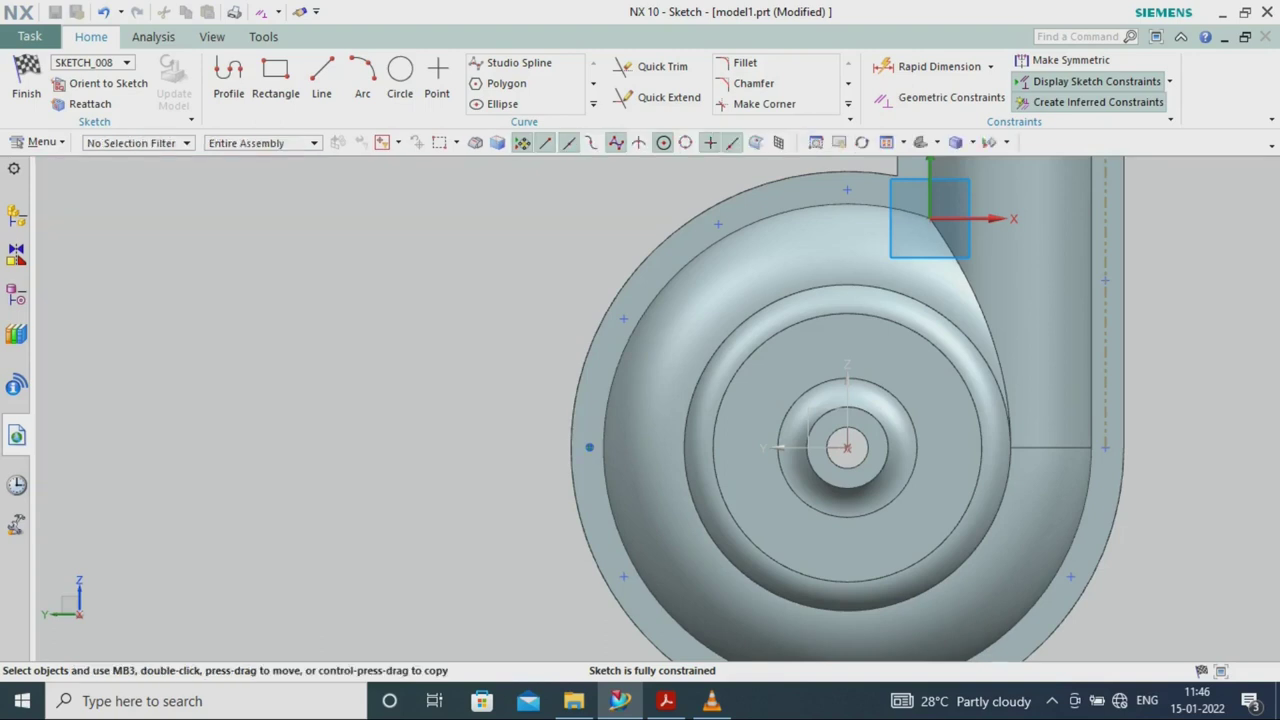
left_click(26, 80)
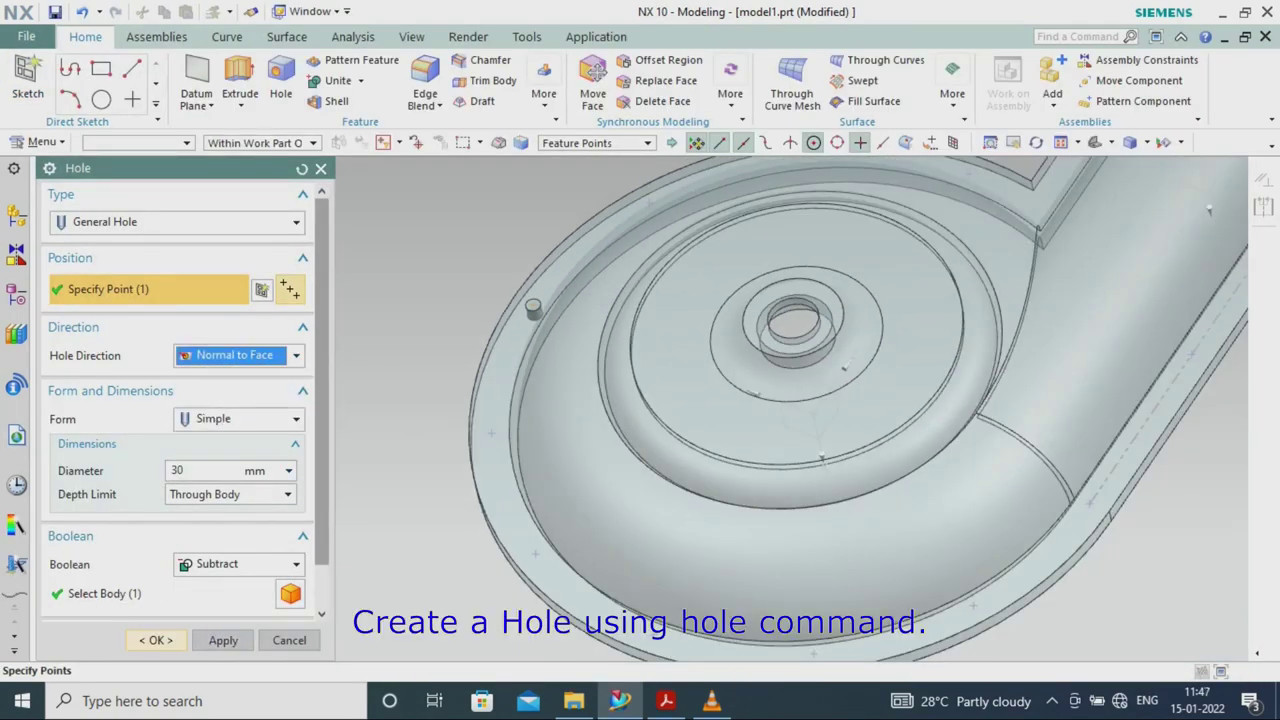
Create the 30 mm through hole and set up a General-layout pattern from its centre.
left_click(156, 640)
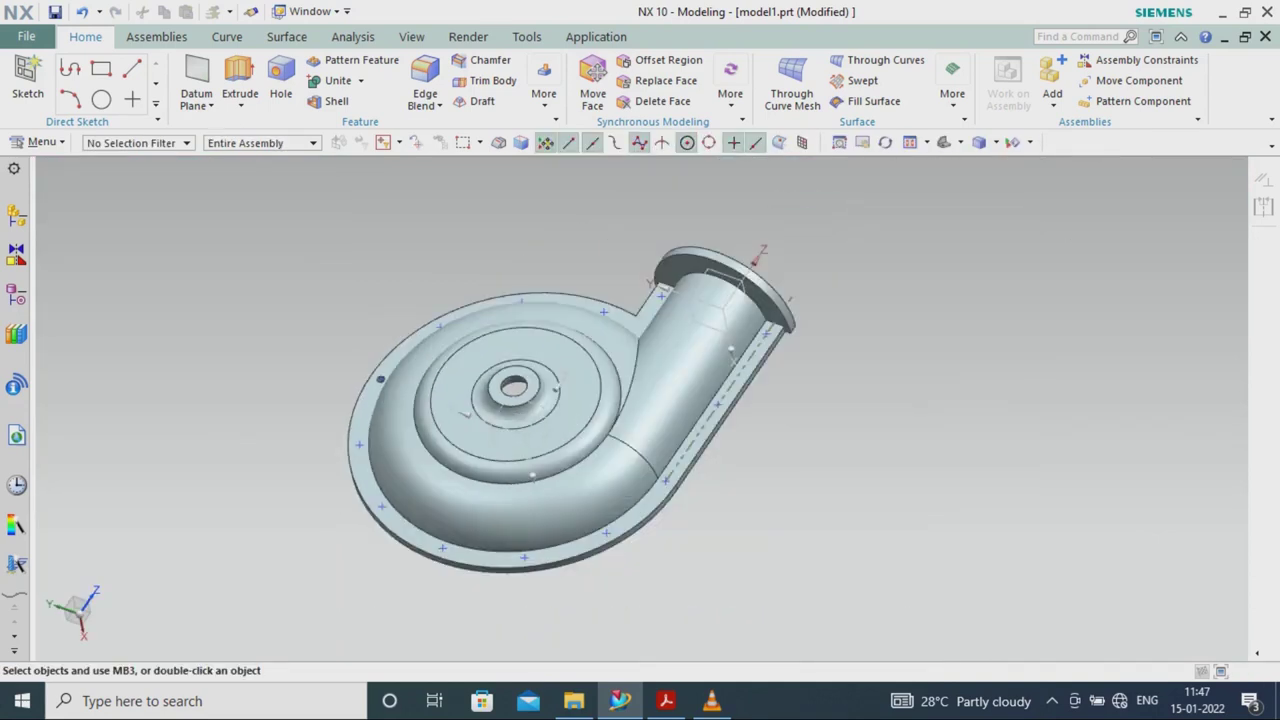
left_click(361, 60)
left_click(240, 316)
left_click(229, 434)
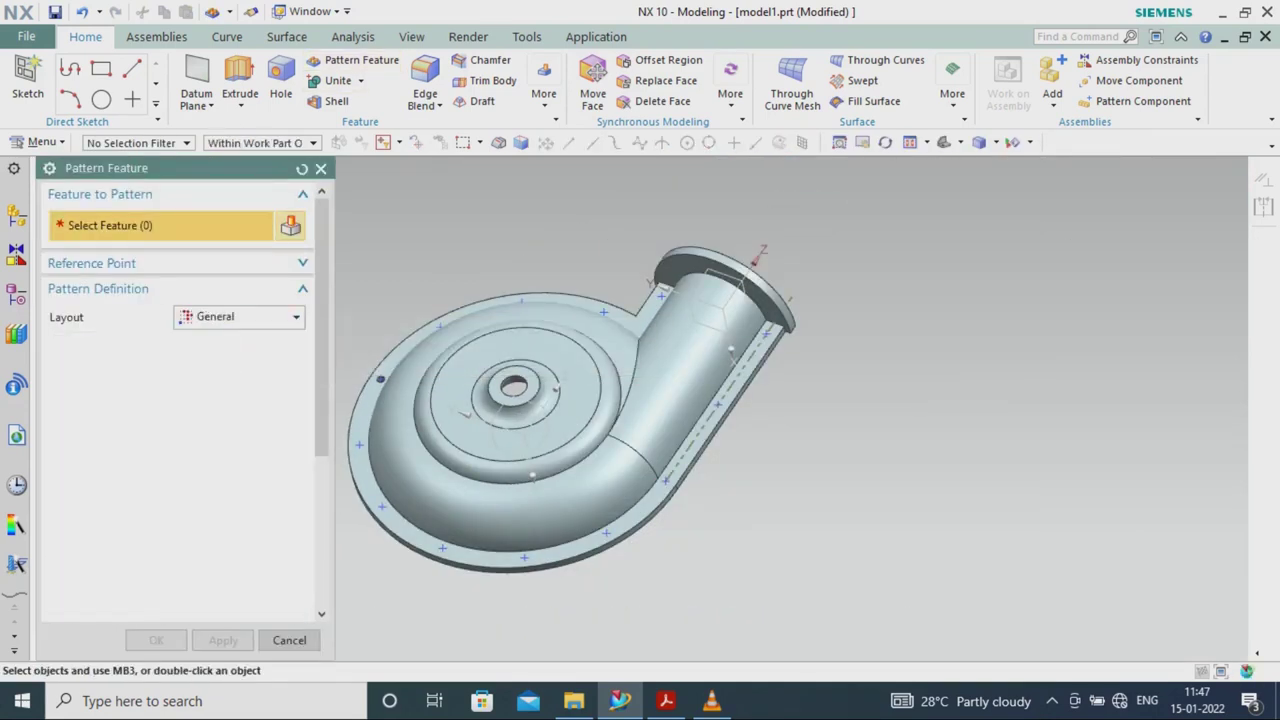
scroll(400, 390, "up", 5)
left_click(694, 481)
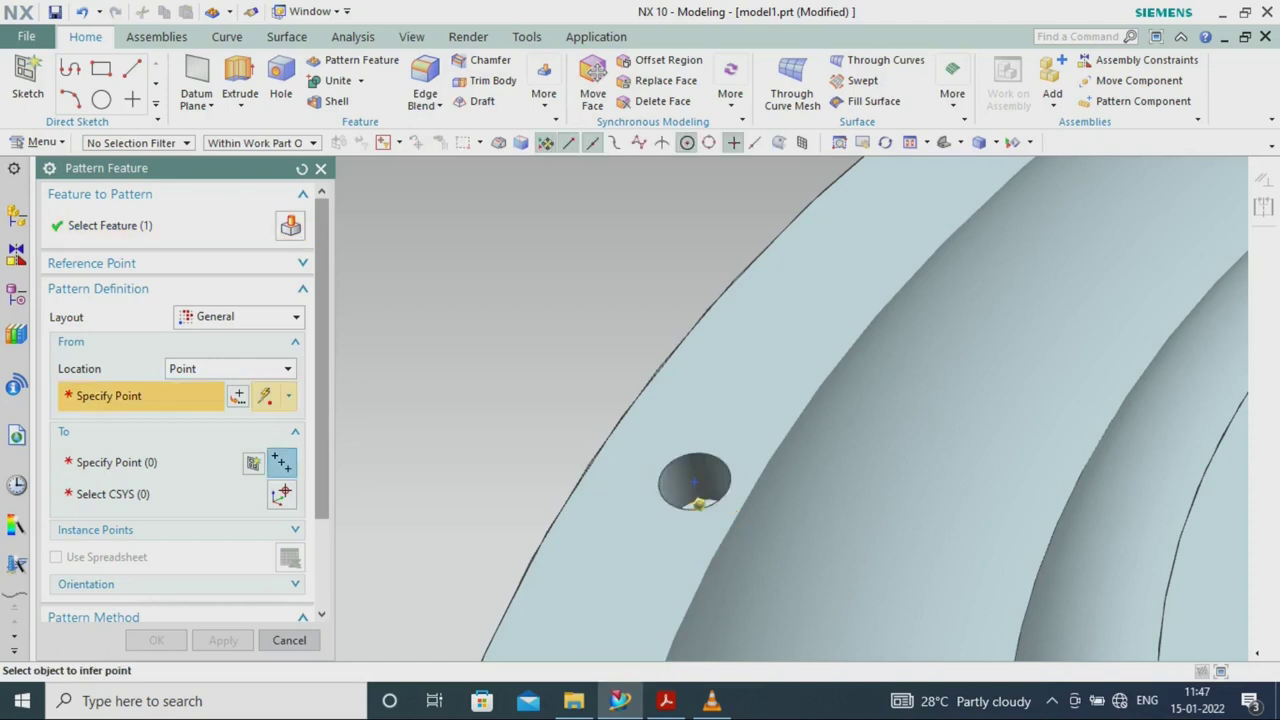
left_click(698, 500)
Pick the bolt points around the flange as targets and confirm the hole pattern.
scroll(698, 500, "down", 5)
scroll(531, 348, "up", 5)
left_click(565, 388)
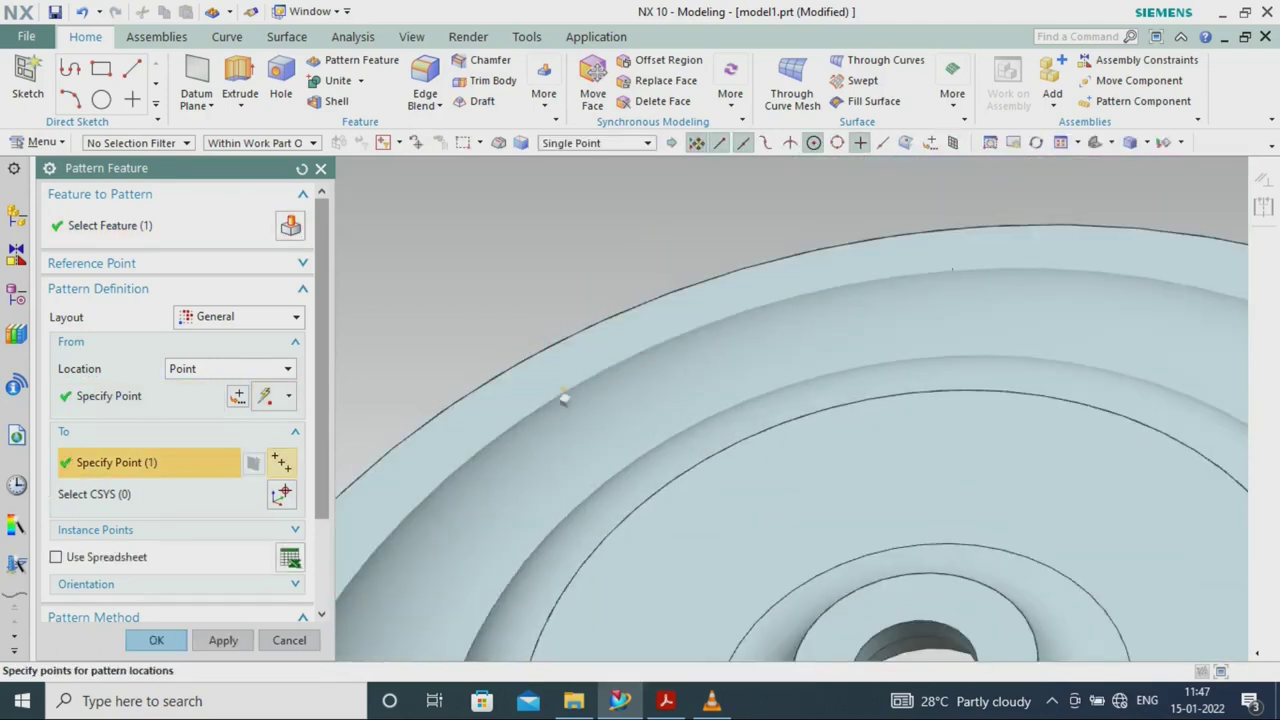
scroll(569, 391, "down", 5)
scroll(386, 466, "up", 2)
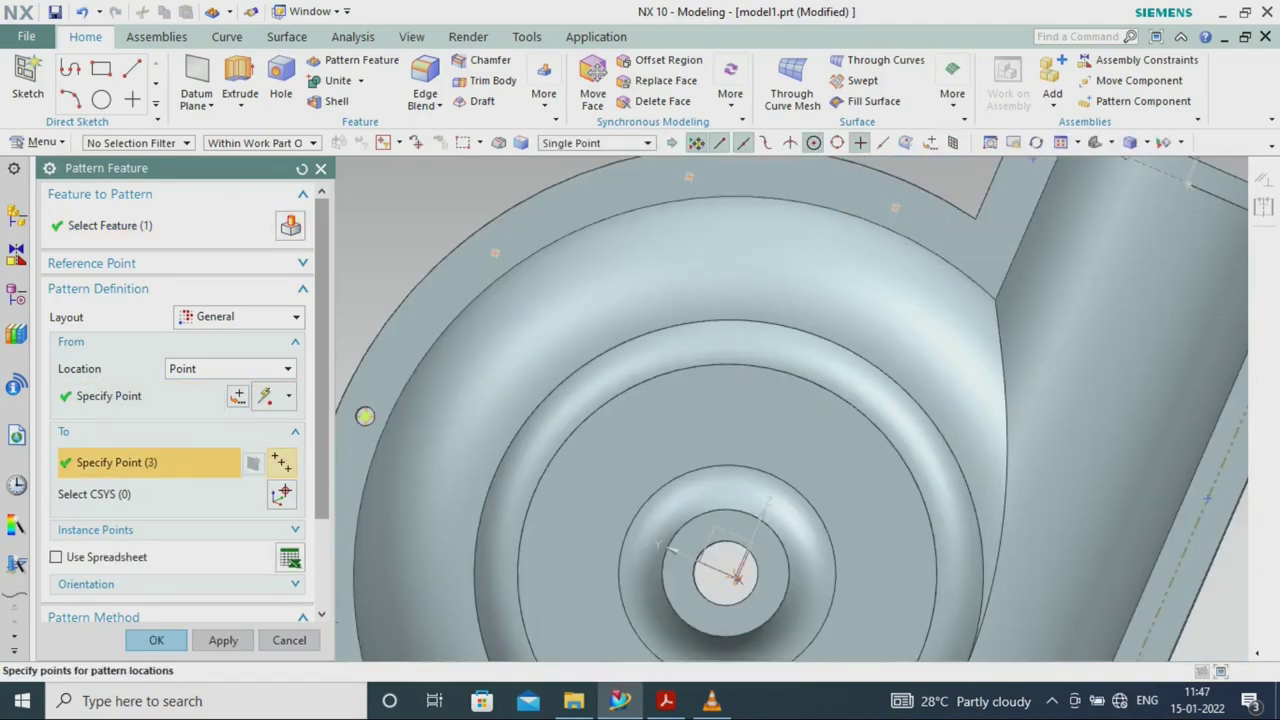
left_click(365, 416)
scroll(365, 416, "down", 2)
left_click(871, 263)
left_click(1057, 443)
scroll(1057, 443, "up", 3)
left_click(789, 423)
scroll(789, 423, "down", 5)
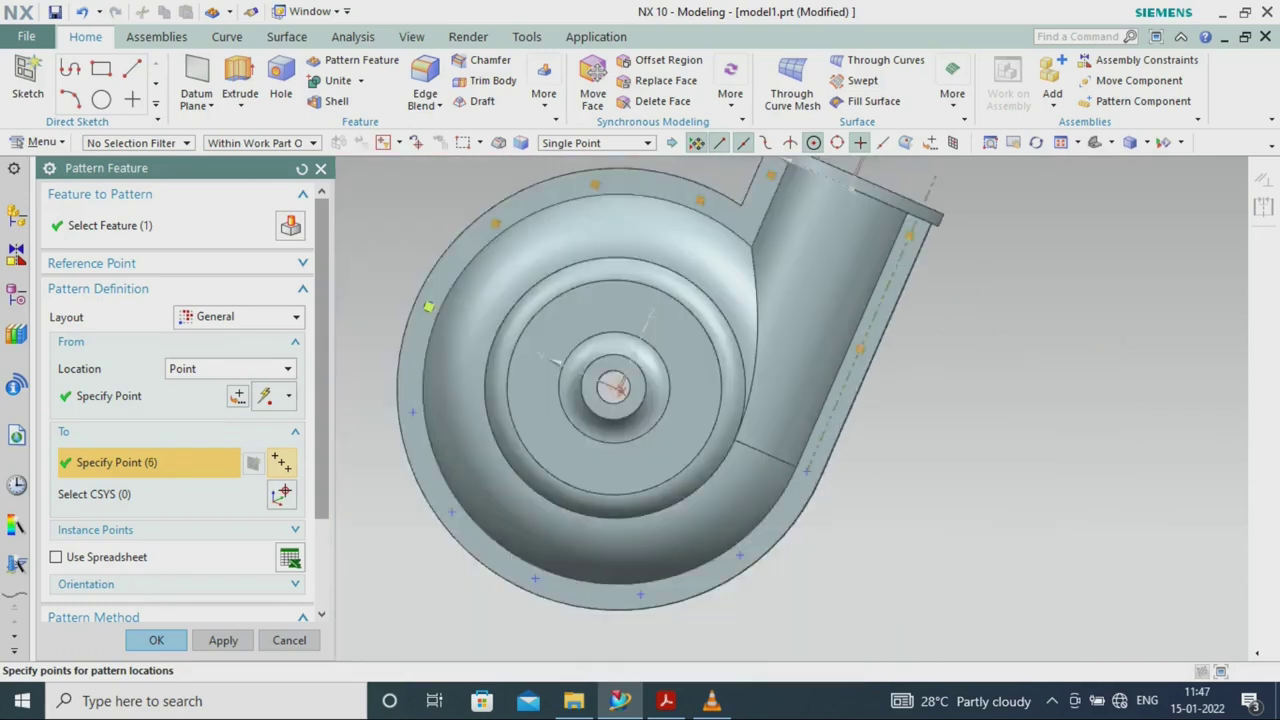
scroll(789, 510, "up", 5)
left_click(789, 516)
scroll(789, 516, "down", 5)
left_click(622, 410)
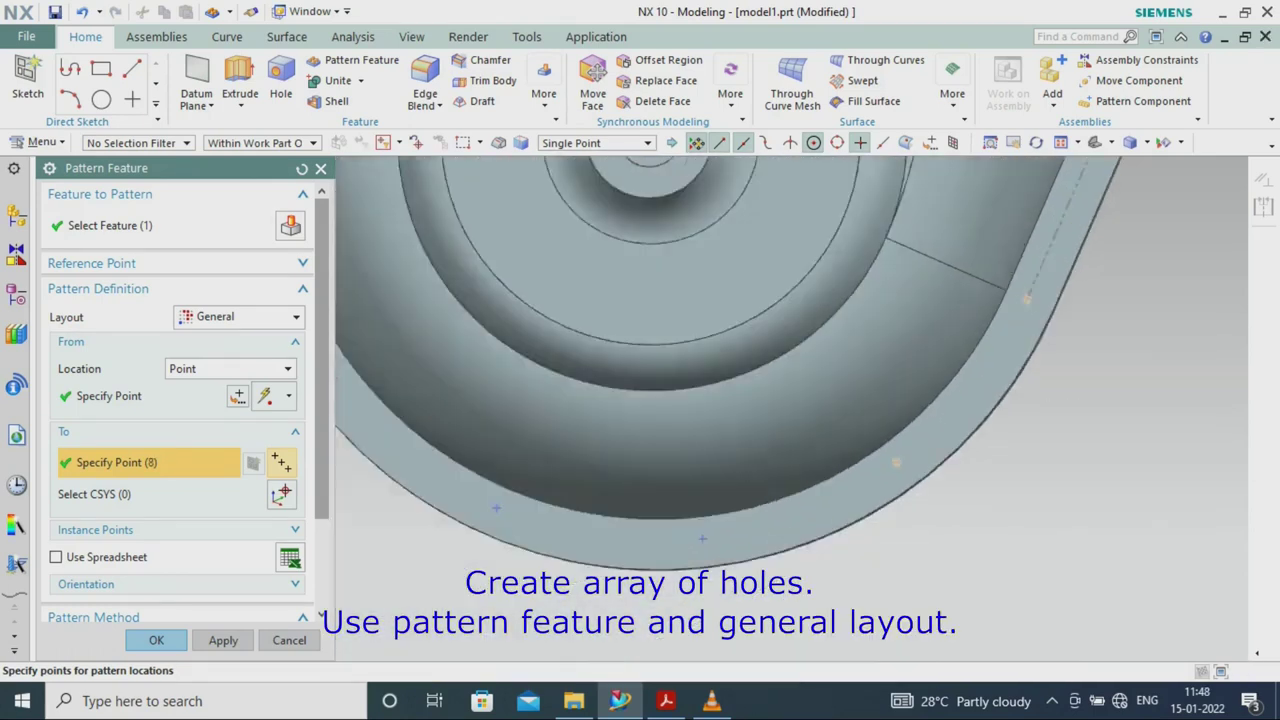
scroll(622, 410, "up", 5)
left_click(726, 492)
scroll(726, 492, "down", 5)
left_click(573, 285)
scroll(573, 285, "down", 5)
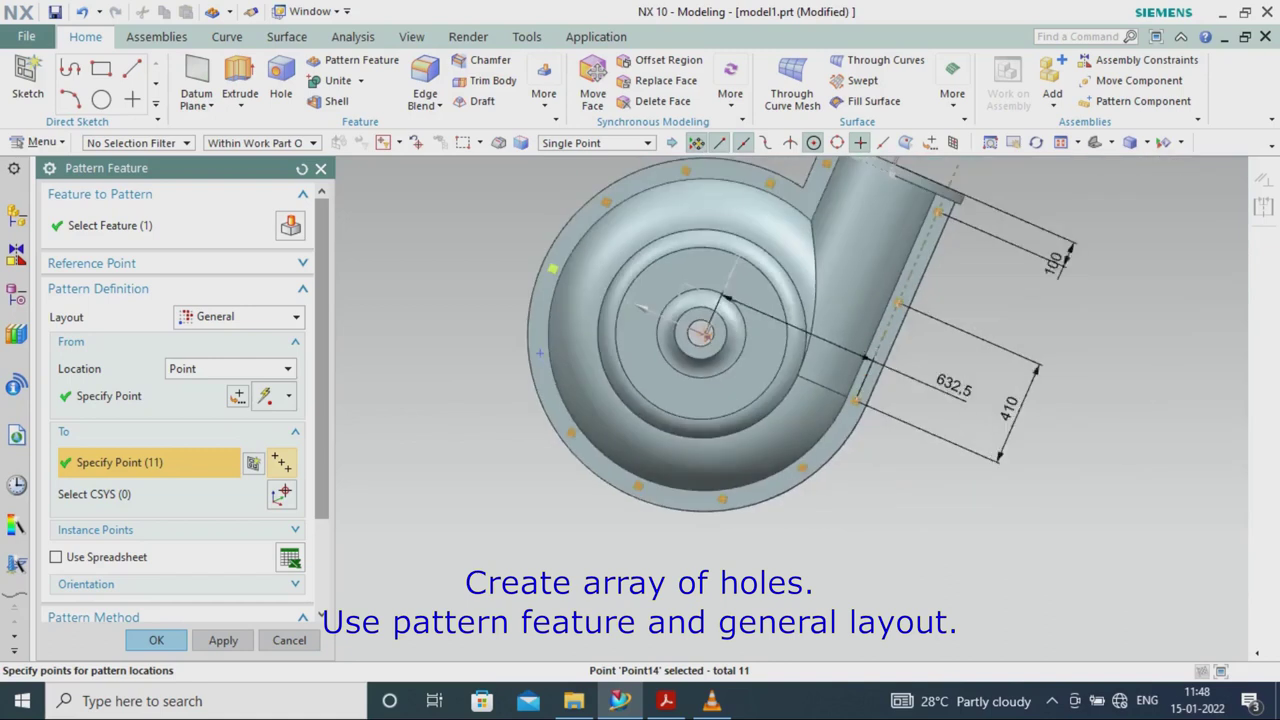
scroll(597, 380, "up", 5)
left_click(597, 380)
scroll(597, 380, "down", 5)
middle_click(597, 380)
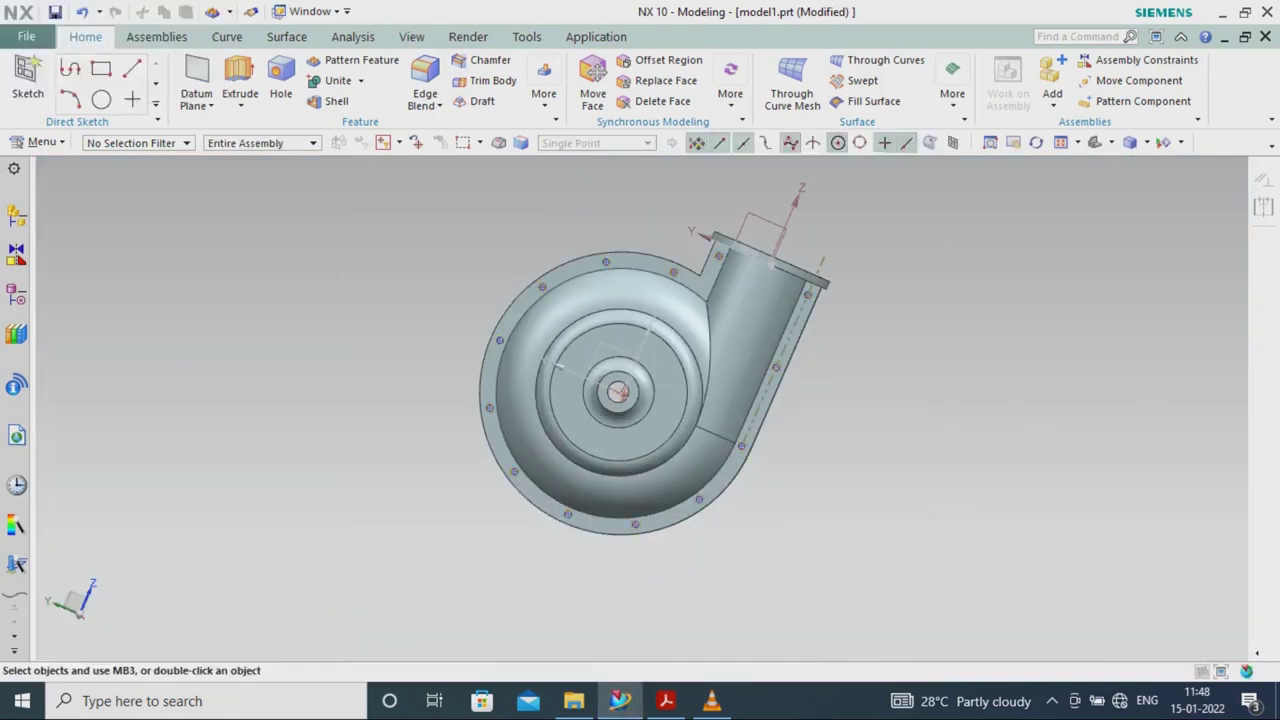
Turn the view to the outlet and place a new hole on the outlet end face.
mouse_move(597, 380)
middle_mouse_down()
mouse_move(597, 300)
mouse_move(350, 432)
mouse_move(467, 355)
middle_mouse_up()
scroll(597, 300, "up", 5)
scroll(597, 300, "down", 5)
scroll(467, 355, "up", 3)
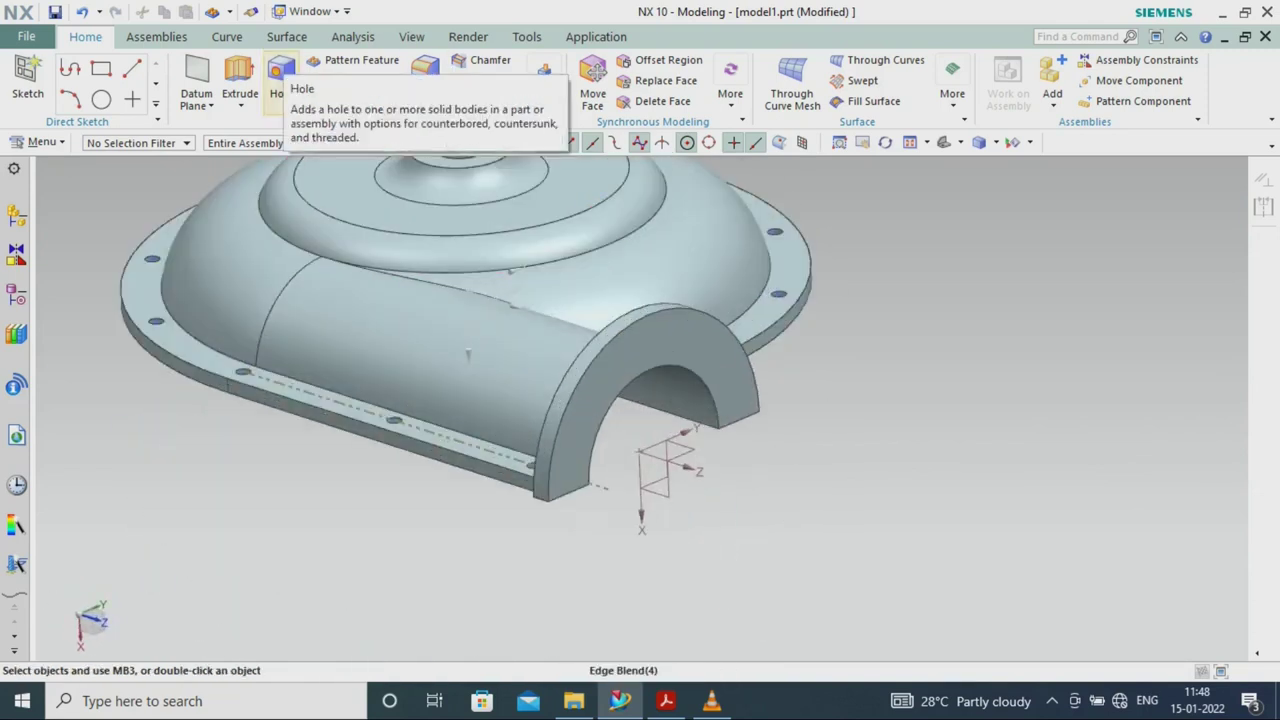
left_click(281, 80)
left_click(580, 440)
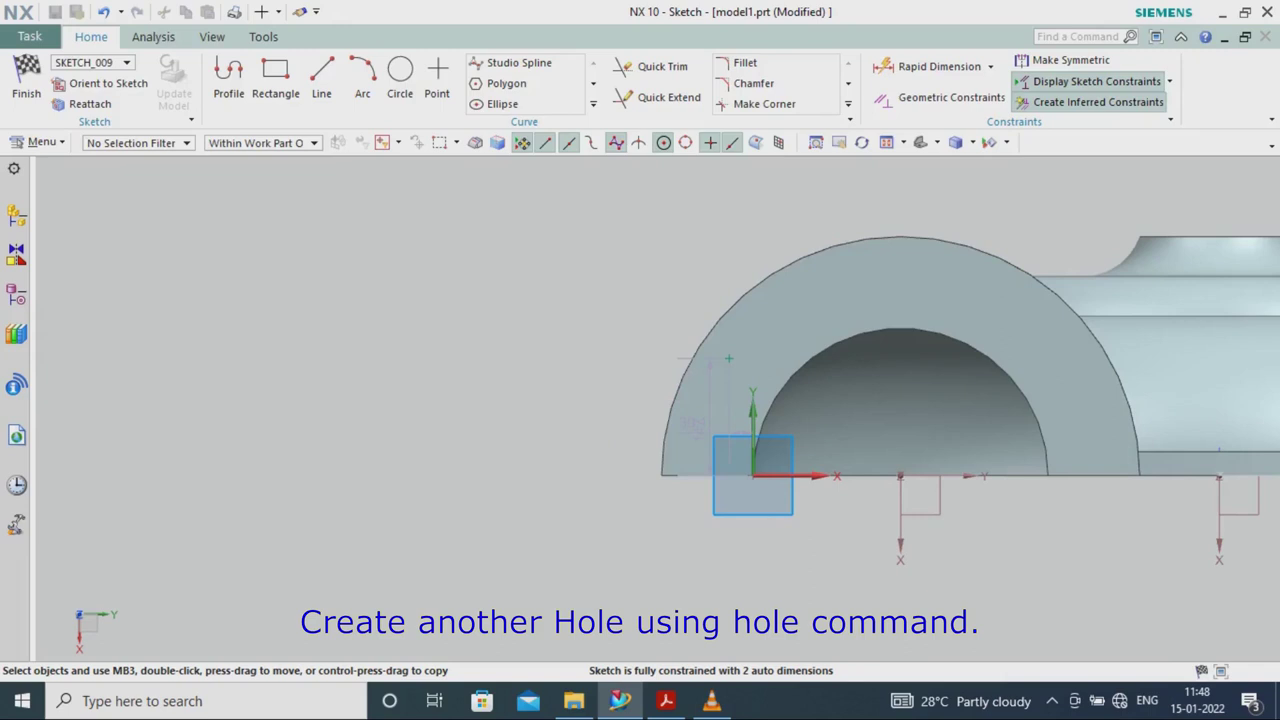
Sketch a Ø507.6 circle centred on the outlet centre point and constrain it.
left_click(400, 80)
left_click(900, 476)
left_click(744, 600)
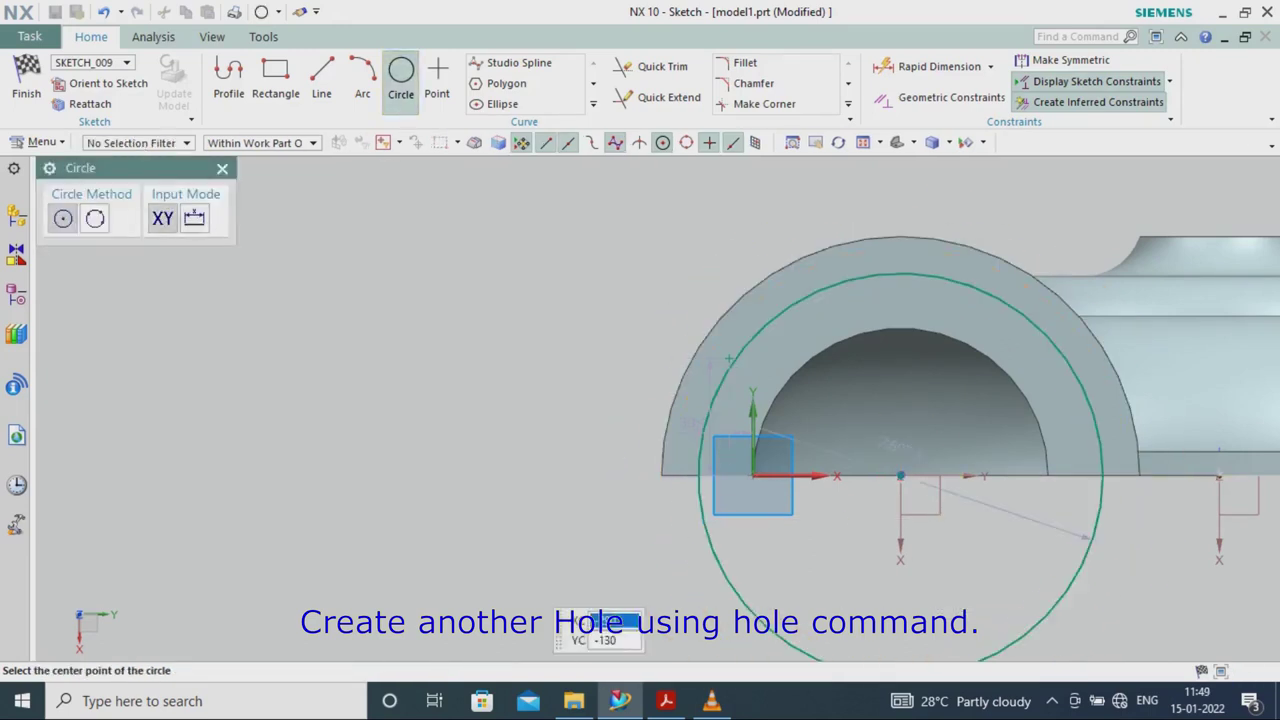
left_click(940, 97)
left_click(730, 360)
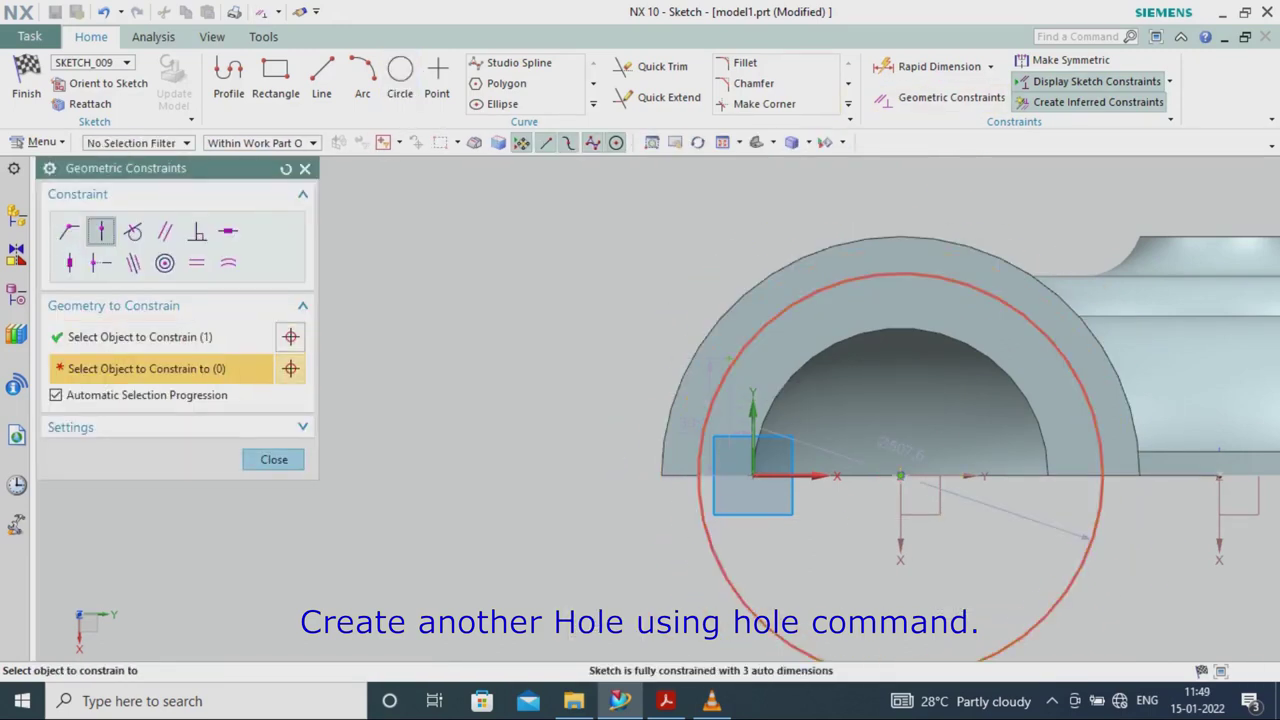
key("Escape")
Draw a radial line from the circle to its centre.
key("l")
left_click(733, 360)
left_click(900, 476)
key("Escape")
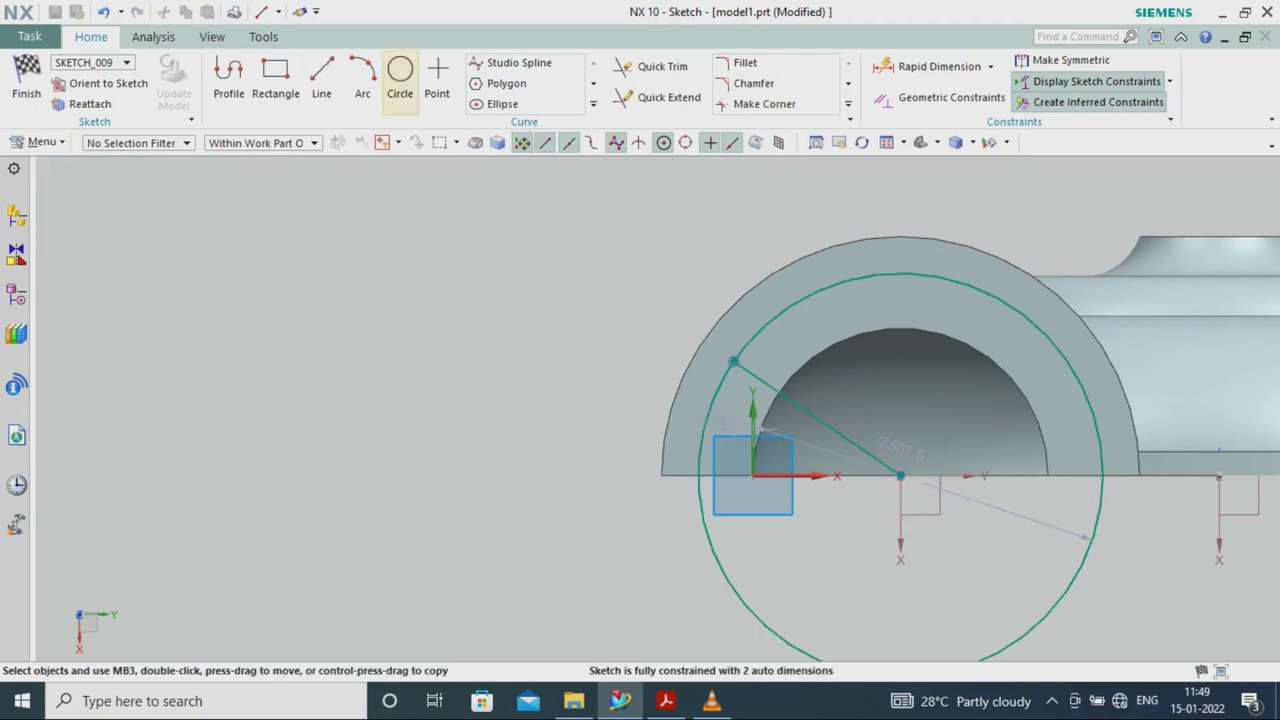
left_click(940, 97)
Set up an angular dimension between the radial line and the horizontal reference.
key("d")
left_click(820, 420)
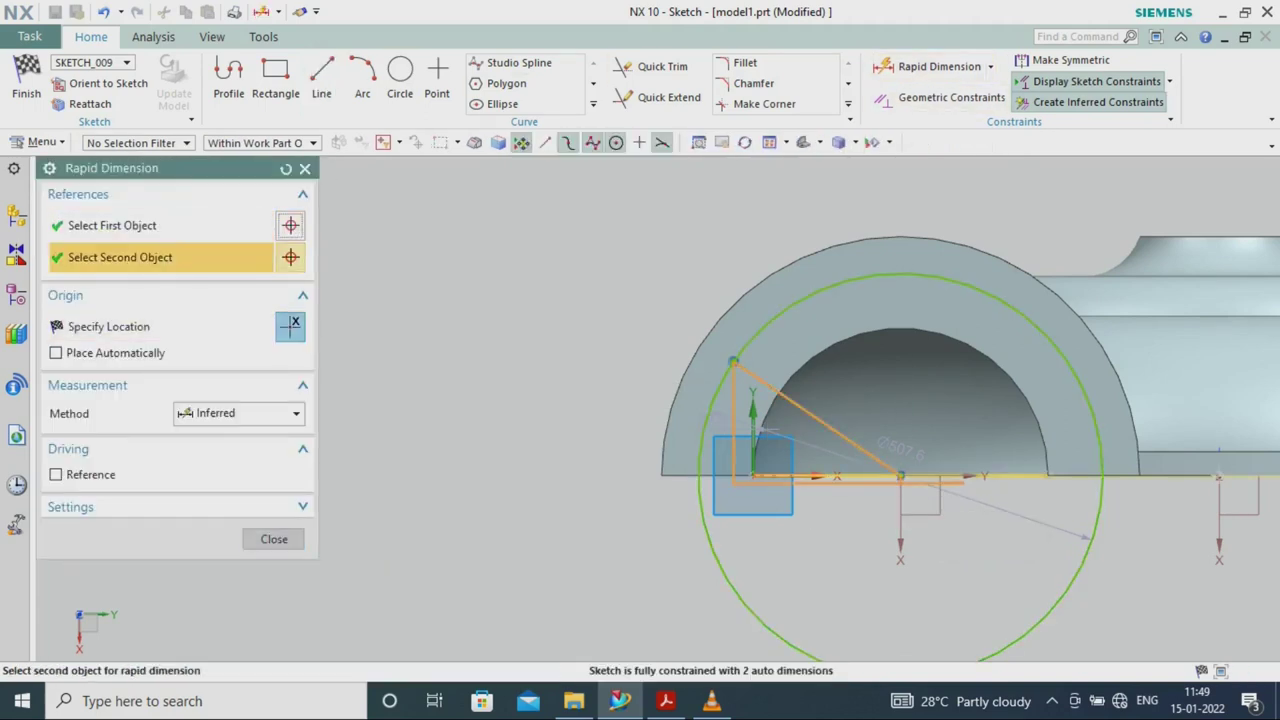
left_click(860, 476)
left_click(238, 413)
left_click(215, 549)
left_click(274, 539)
Place the angular dimension at 30° and finish the sketch.
left_click(939, 66)
left_click(815, 418)
left_click(680, 474)
left_click(570, 400)
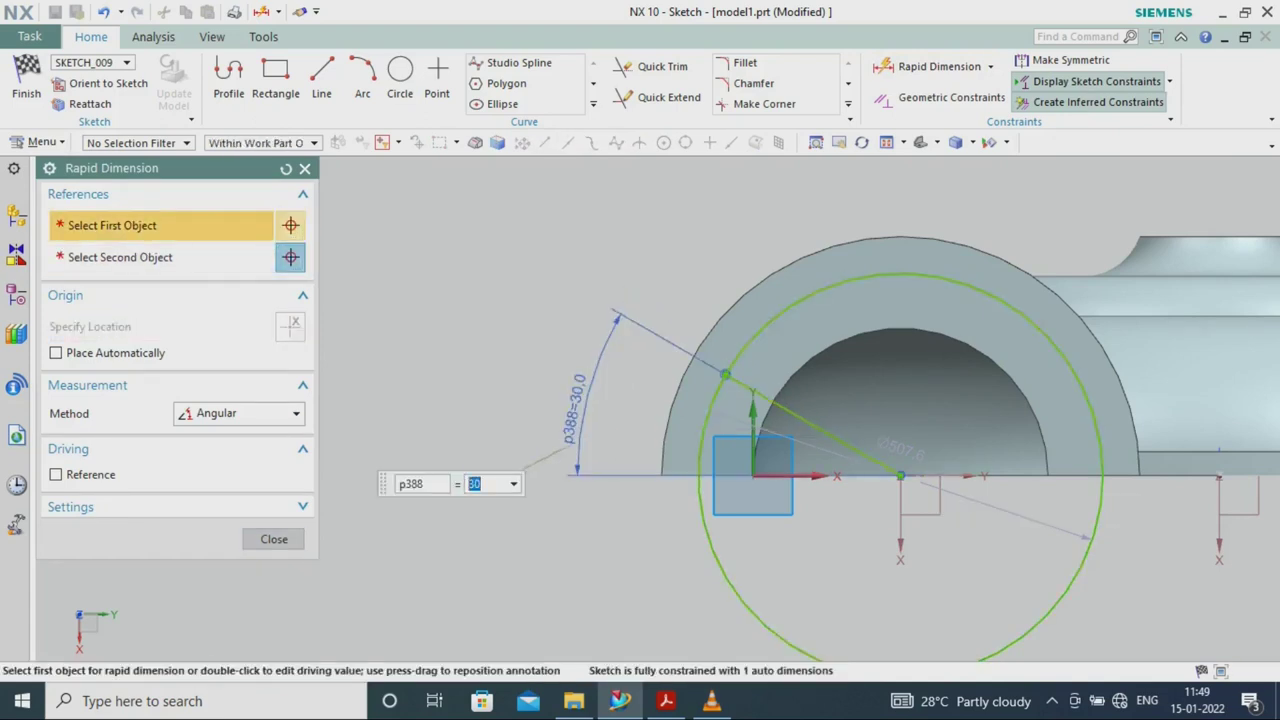
type("30")
key("Return")
key("Escape")
right_click(830, 430)
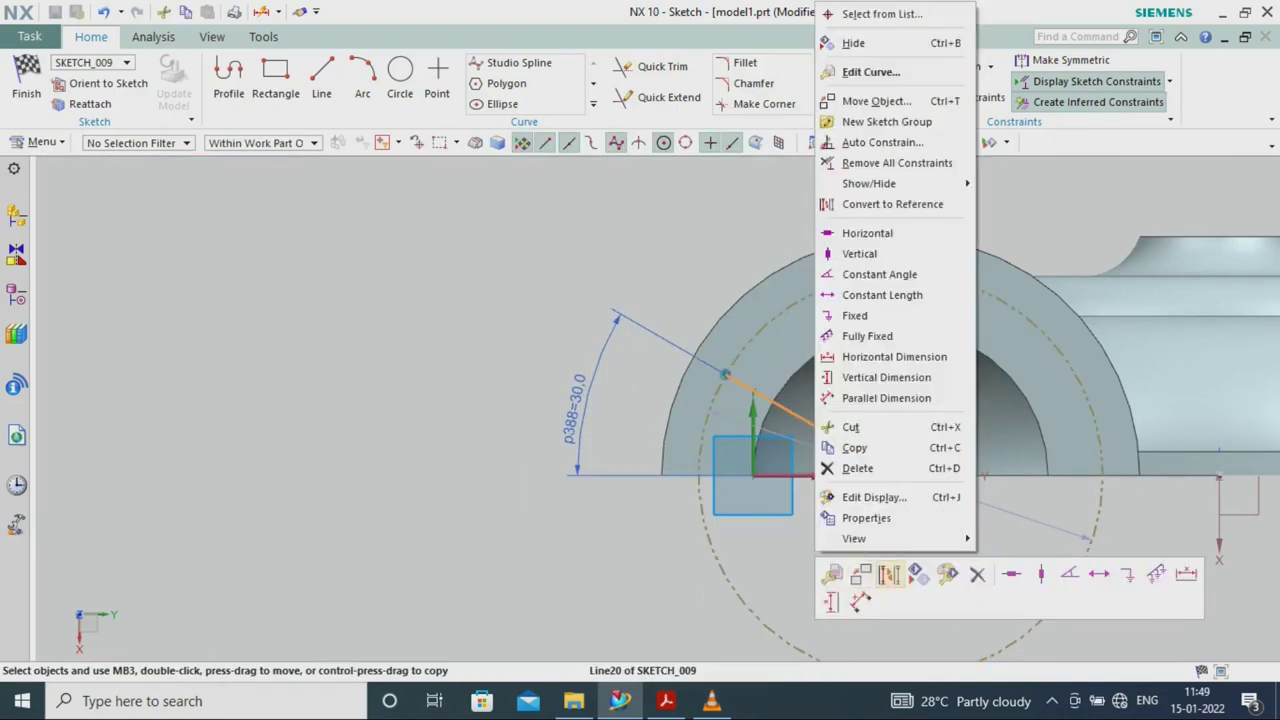
left_click(26, 80)
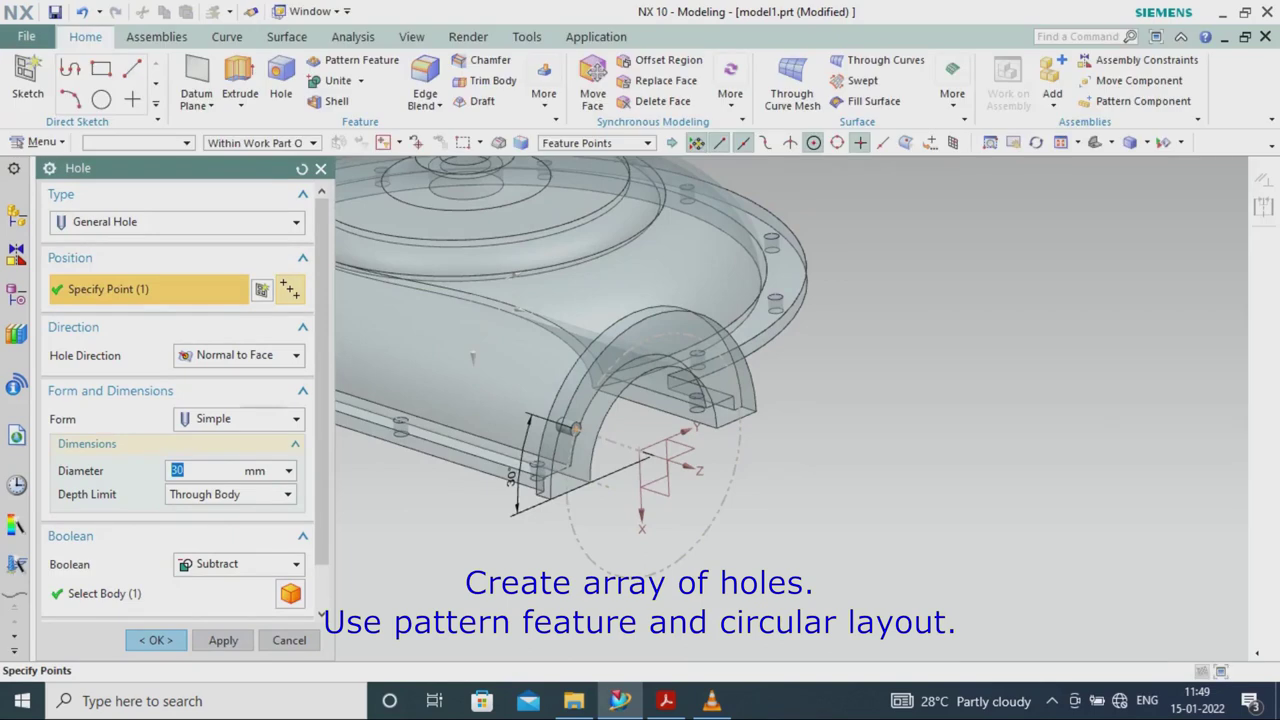
Cut the 30 mm through hole and pattern it circularly around the outlet, 5 copies at 30°.
left_click(192, 545)
left_click(155, 640)
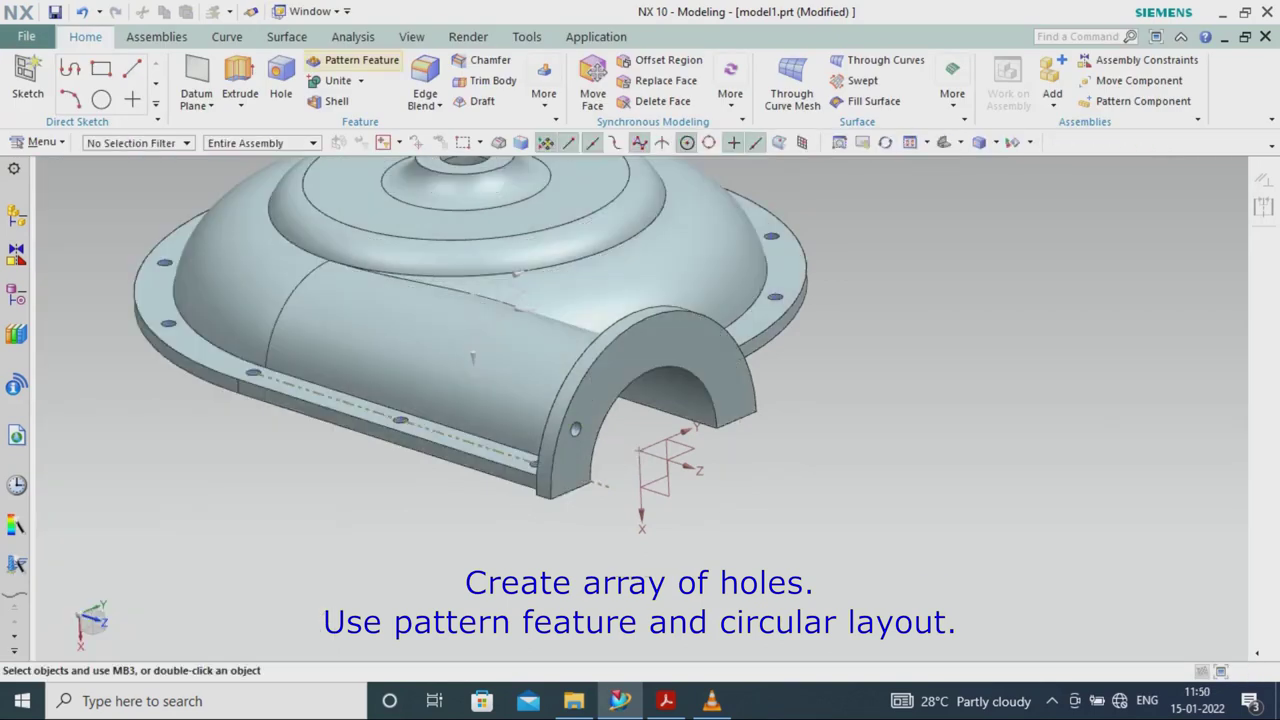
left_click(361, 60)
left_click(240, 316)
left_click(215, 340)
scroll(650, 422, "up", 3)
scroll(650, 422, "down", 2)
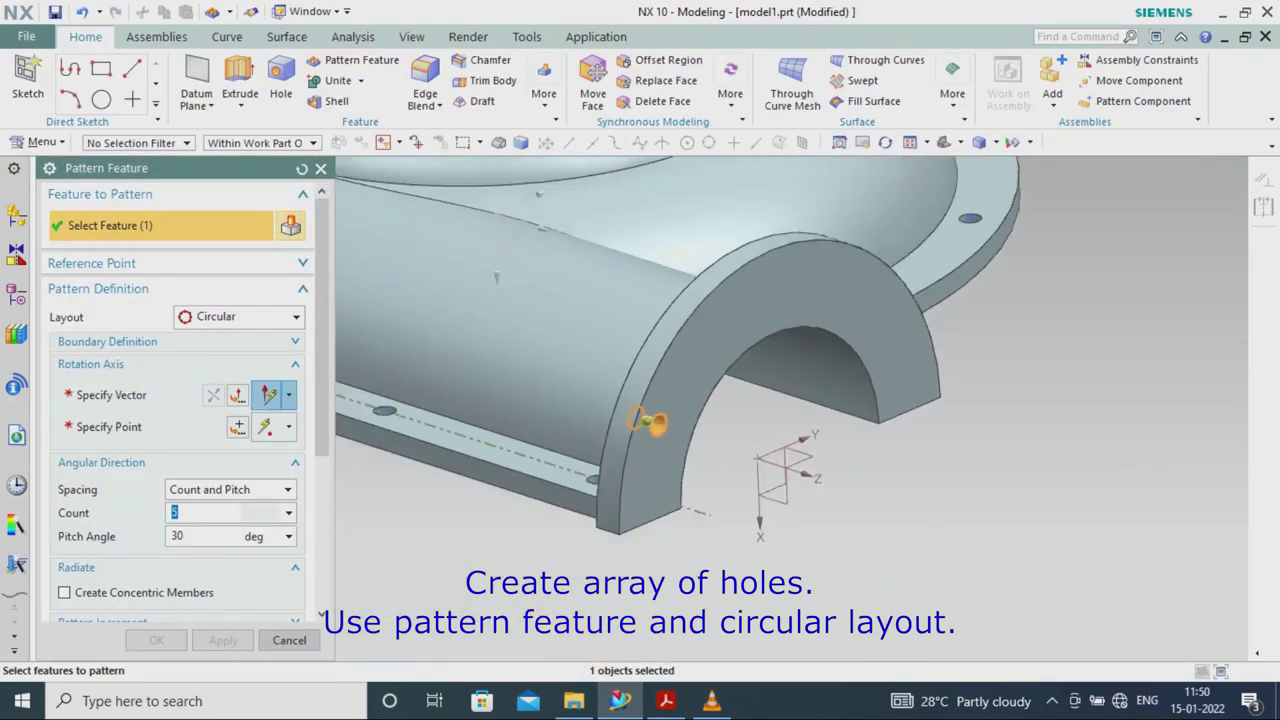
scroll(648, 421, "down", 1)
left_click(656, 416)
middle_click(656, 416)
mouse_move(656, 416)
middle_mouse_down()
mouse_move(600, 430)
mouse_move(560, 420)
middle_mouse_up()
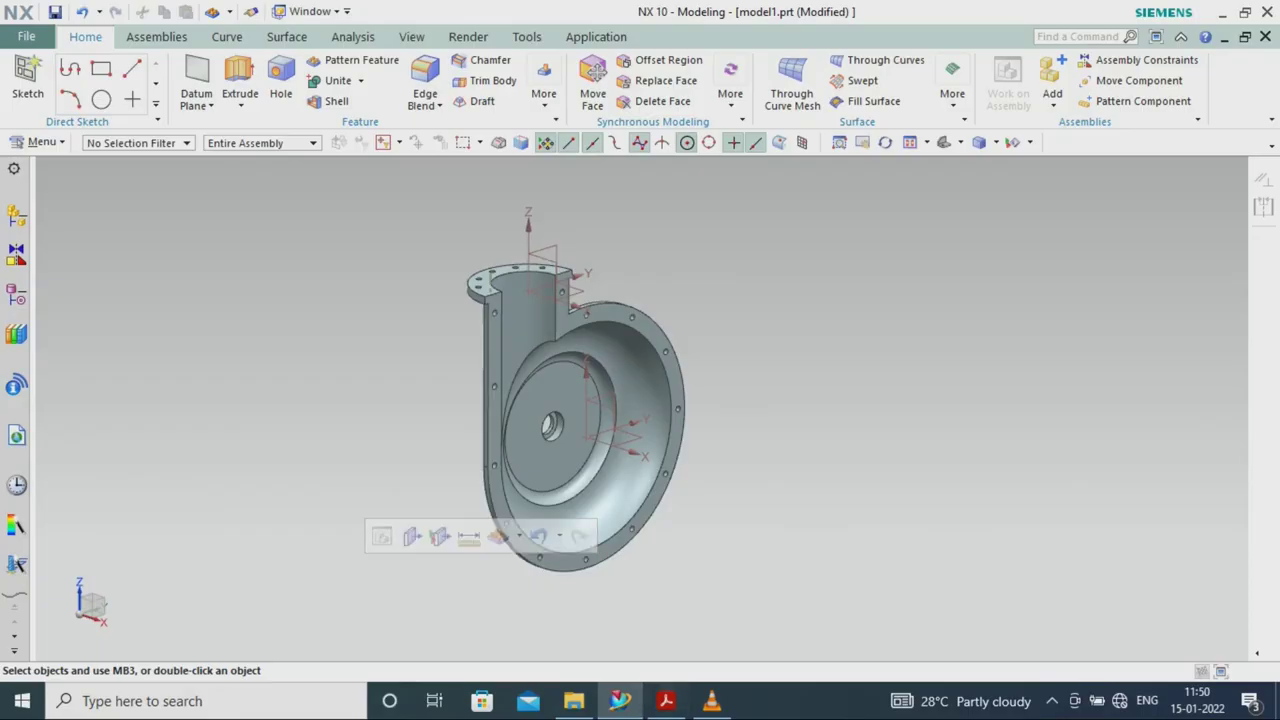